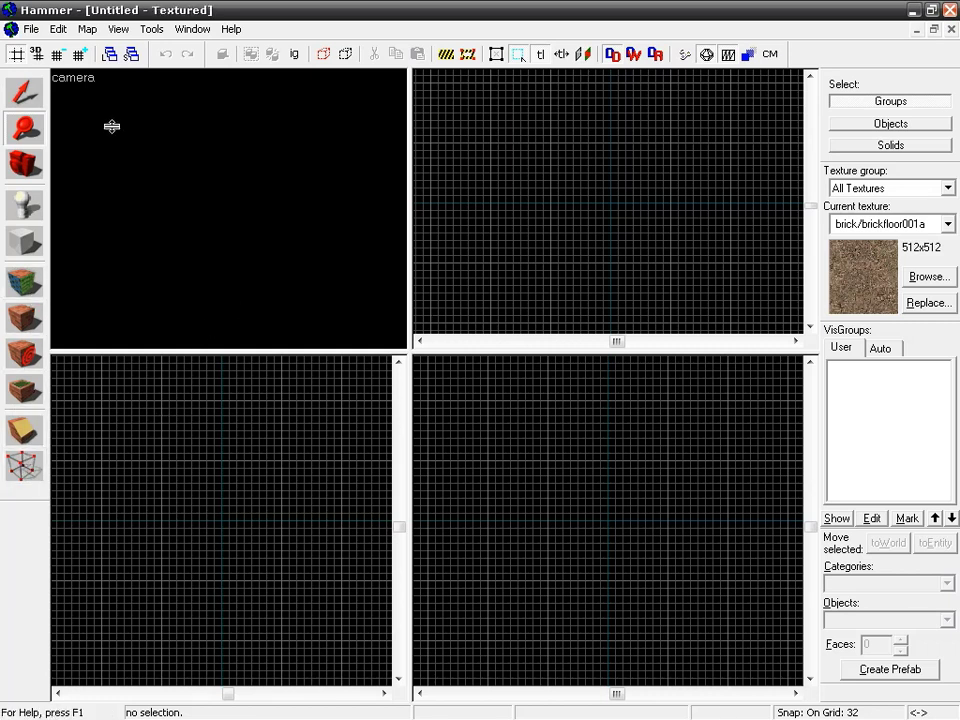
# Create a 512 × 512 × 512 block with the brick/brickfloor001a texture
pyautogui.click(22, 245)
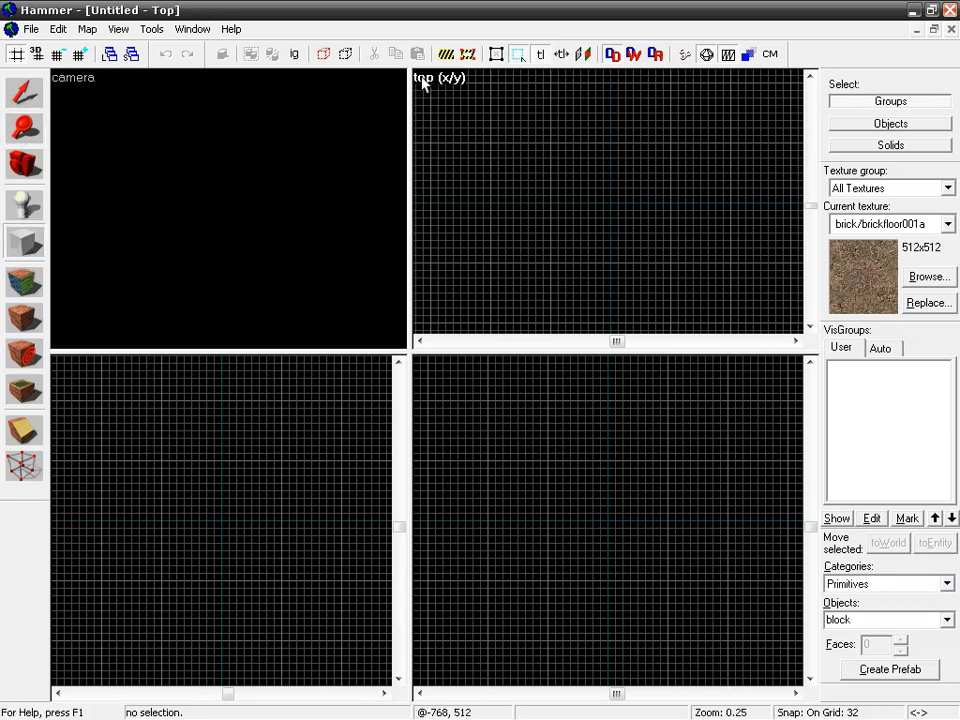
pyautogui.moveTo(491, 144); pyautogui.dragTo(612, 260)
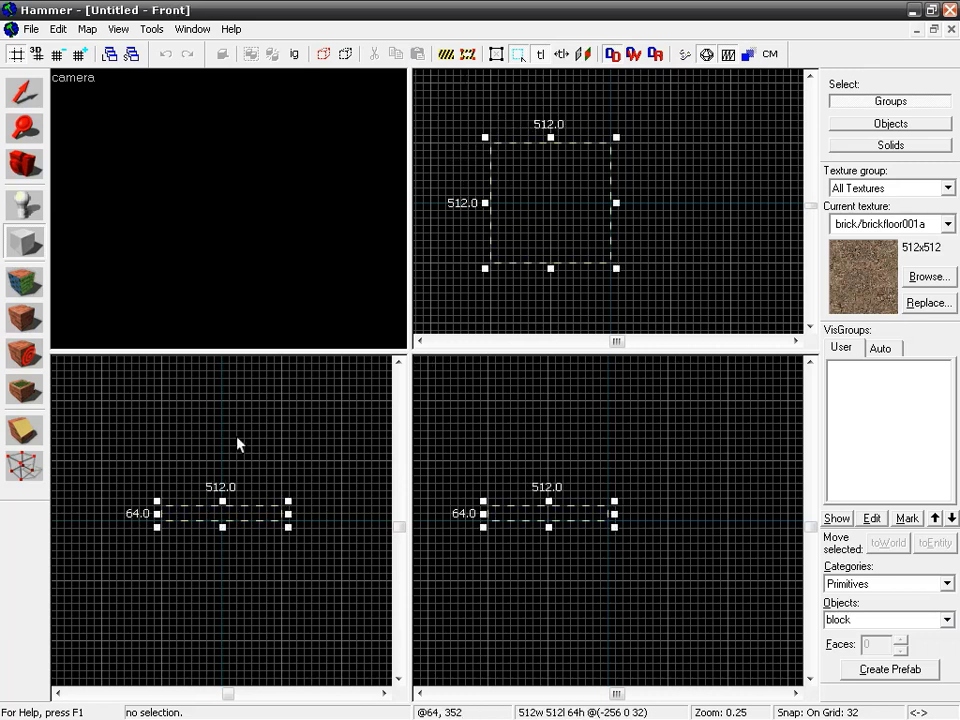
pyautogui.moveTo(222, 500); pyautogui.dragTo(221, 396)
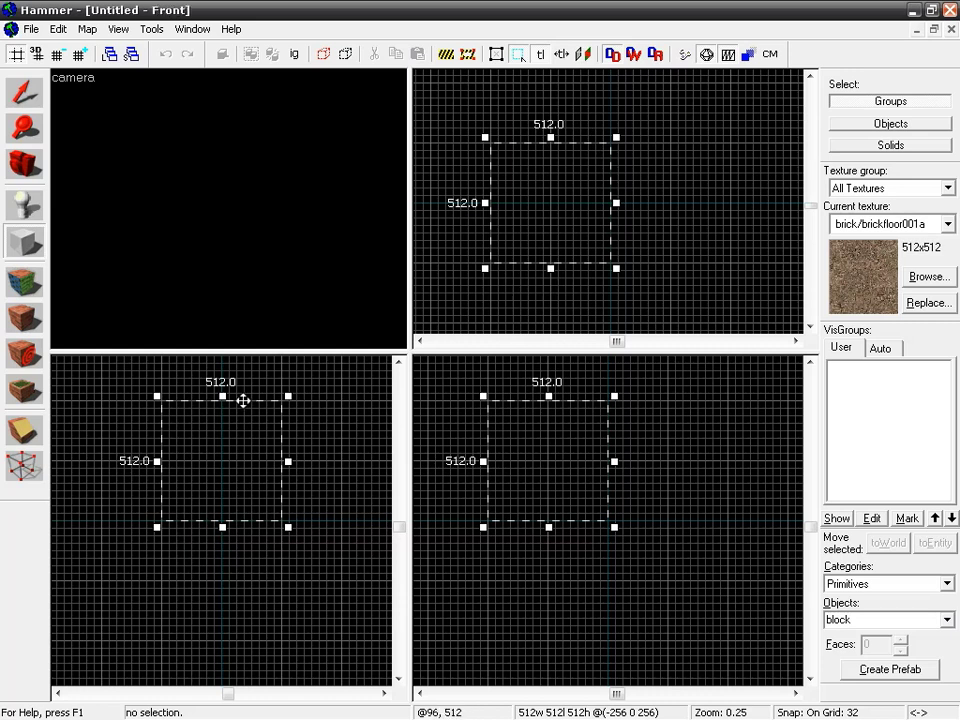
pyautogui.rightClick(247, 401)
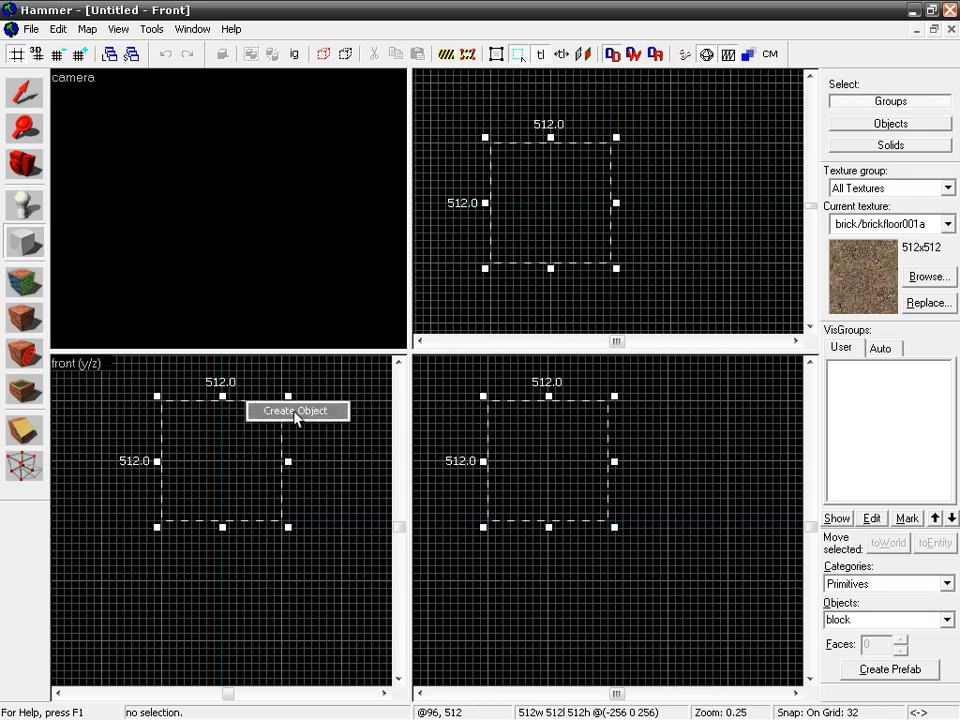
pyautogui.click(233, 399)
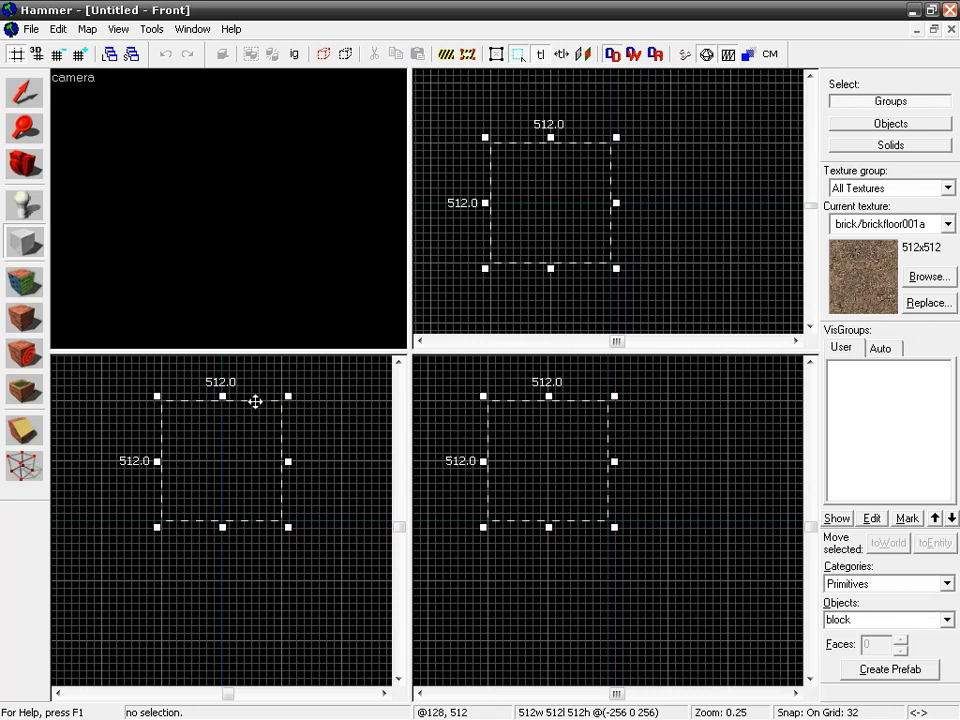
pyautogui.press('Return')
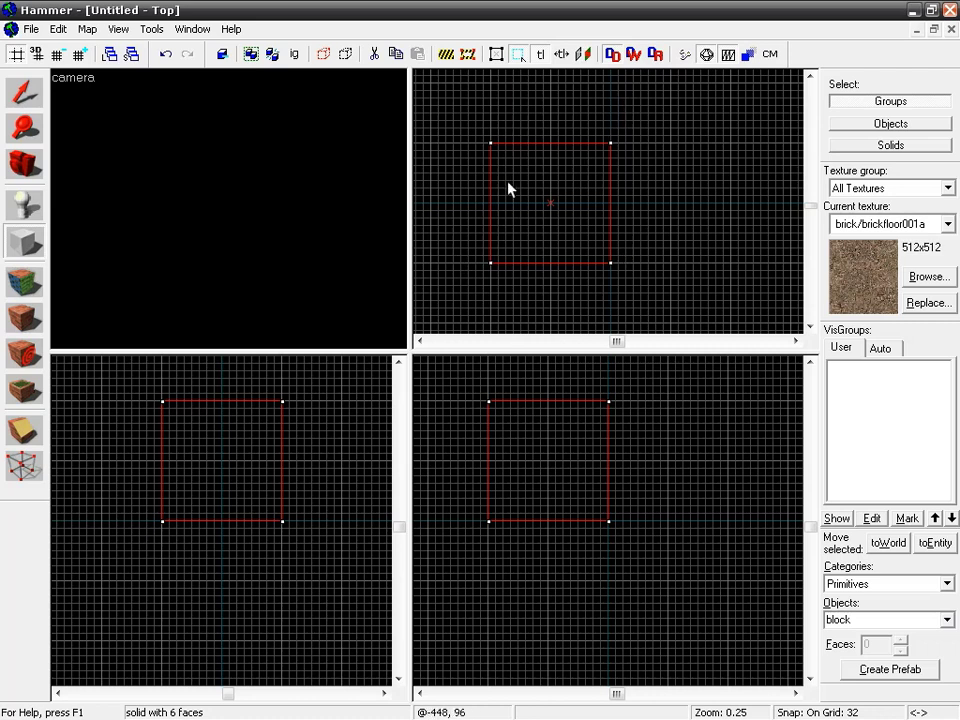
# Move the block 512 units along positive X in the top view and resize it to 544 wide, 512 long and 320 high
pyautogui.click(27, 94)
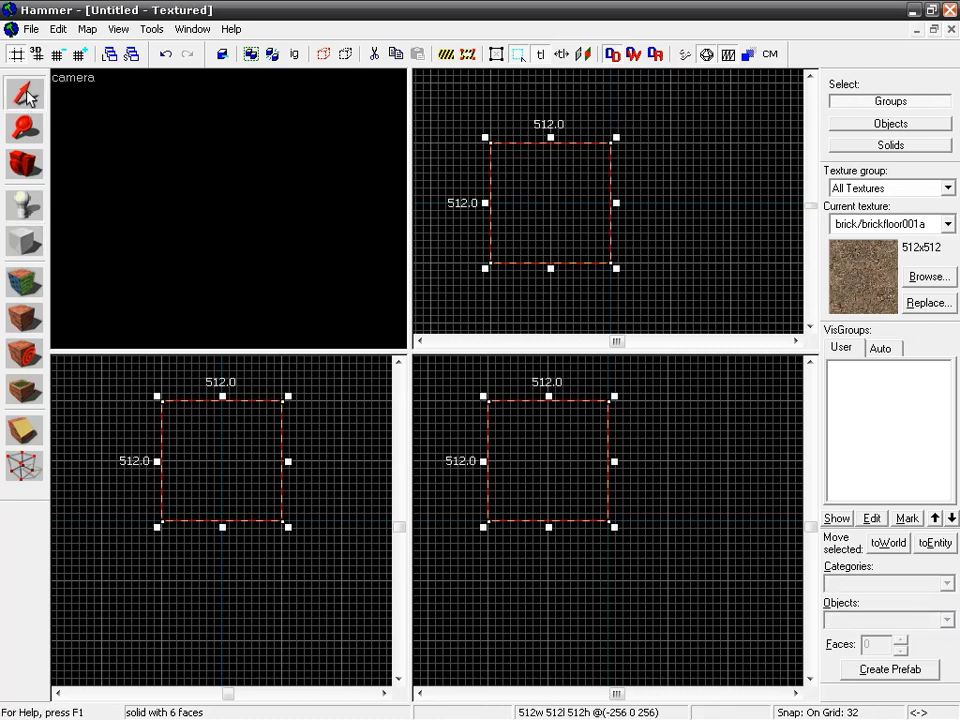
pyautogui.moveTo(581, 176)
pyautogui.mouseDown()
pyautogui.moveTo(658, 176)
pyautogui.moveTo(609, 236)
pyautogui.moveTo(573, 175)
pyautogui.moveTo(572, 184)
pyautogui.moveTo(672, 178)
pyautogui.mouseUp()
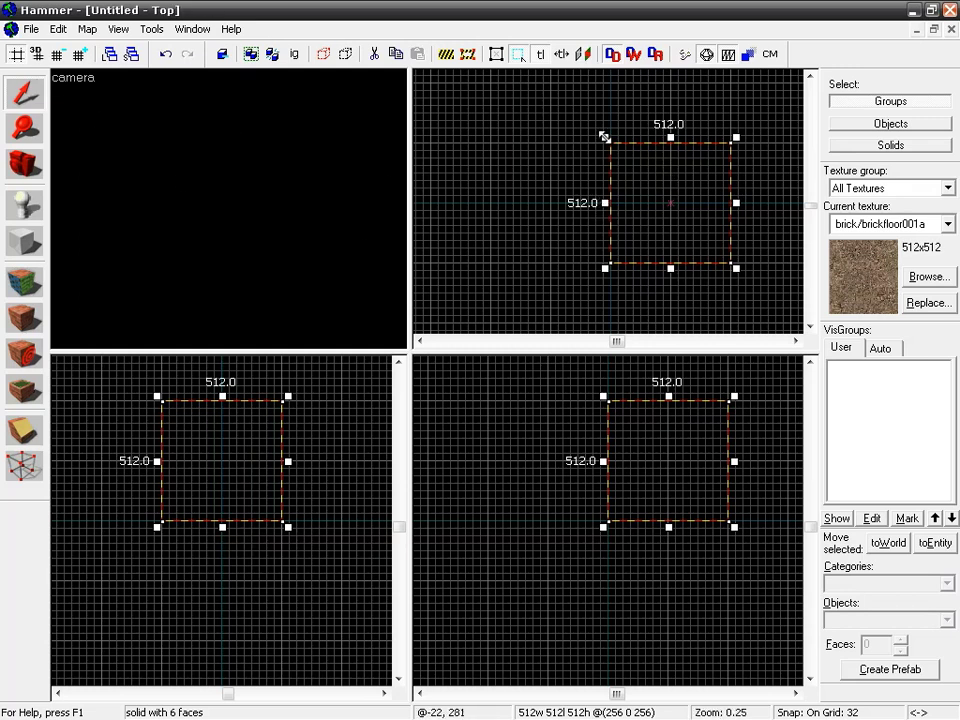
pyautogui.moveTo(607, 203)
pyautogui.mouseDown()
pyautogui.moveTo(528, 202)
pyautogui.moveTo(598, 203)
pyautogui.mouseUp()
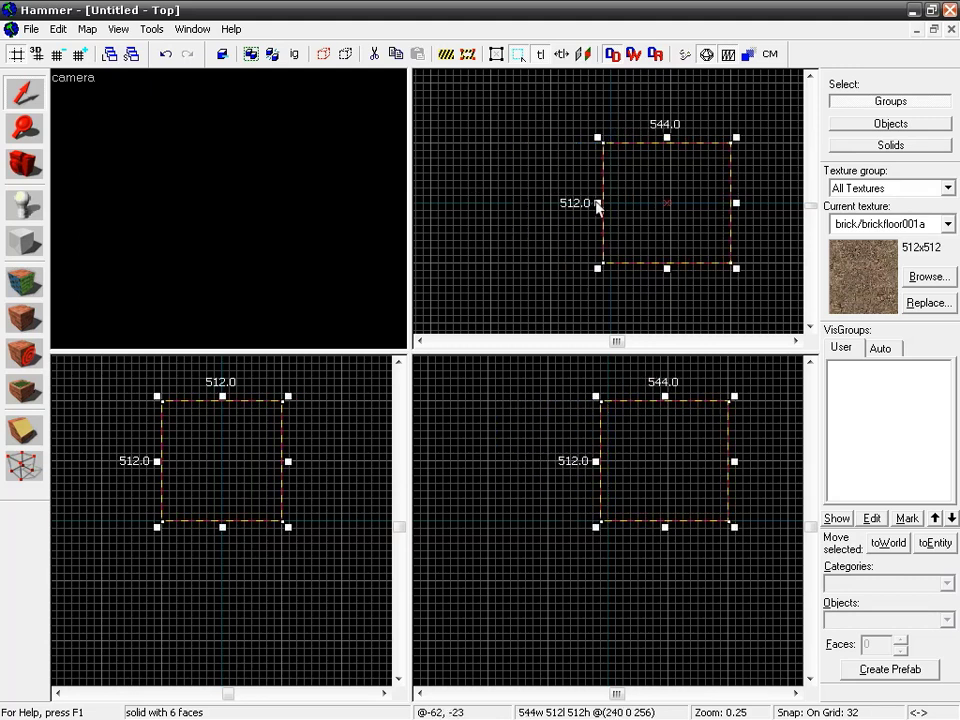
pyautogui.moveTo(664, 397); pyautogui.dragTo(664, 383)
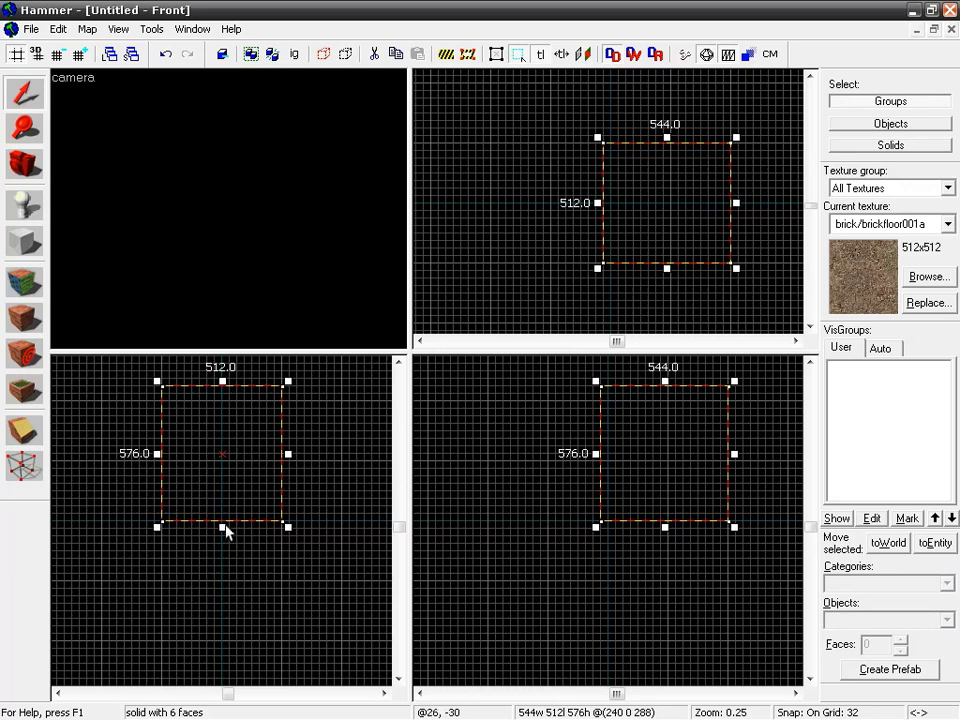
pyautogui.moveTo(223, 526); pyautogui.dragTo(221, 465)
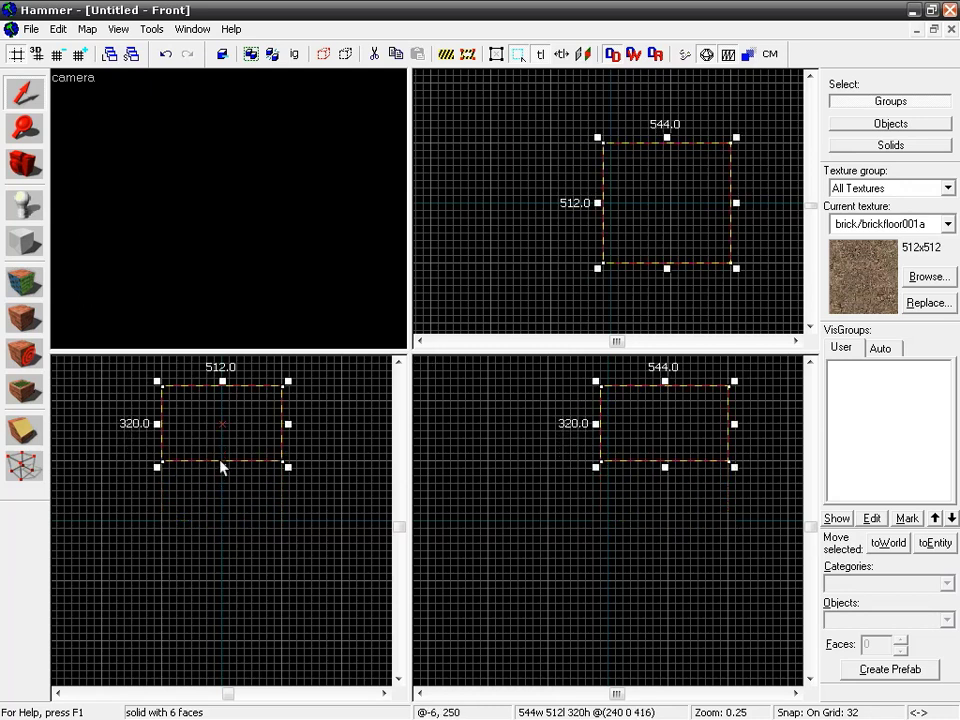
# Try rotating the block slightly in the top view and undo the rotation
pyautogui.click(690, 200)
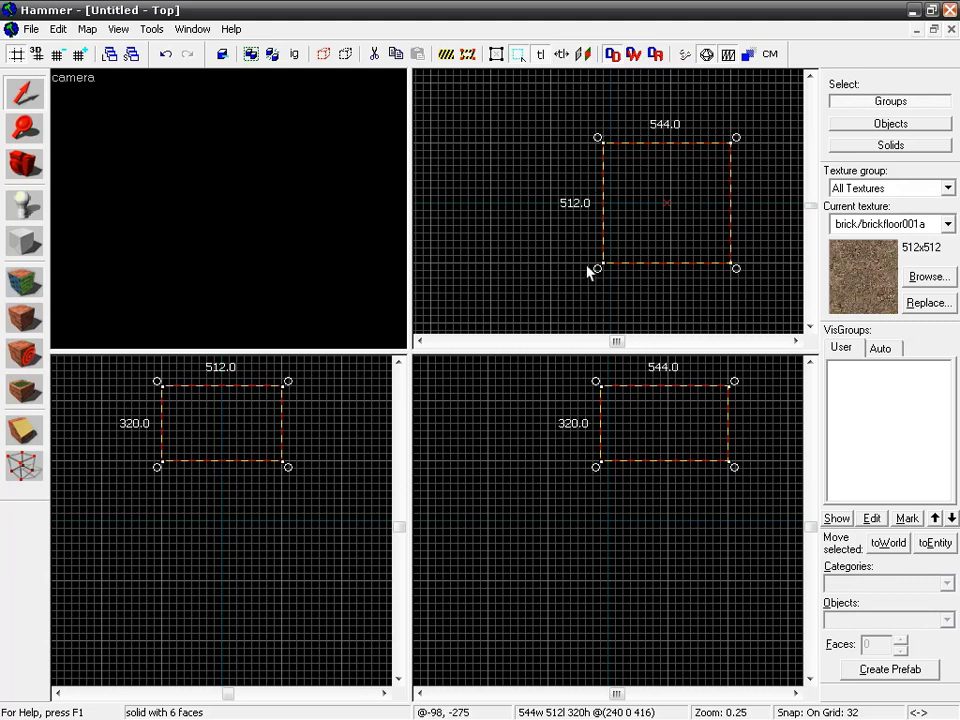
pyautogui.moveTo(597, 136)
pyautogui.mouseDown()
pyautogui.moveTo(570, 219)
pyautogui.moveTo(617, 255)
pyautogui.mouseUp()
pyautogui.moveTo(741, 132)
pyautogui.mouseDown()
pyautogui.moveTo(591, 161)
pyautogui.moveTo(617, 135)
pyautogui.moveTo(642, 153)
pyautogui.mouseUp()
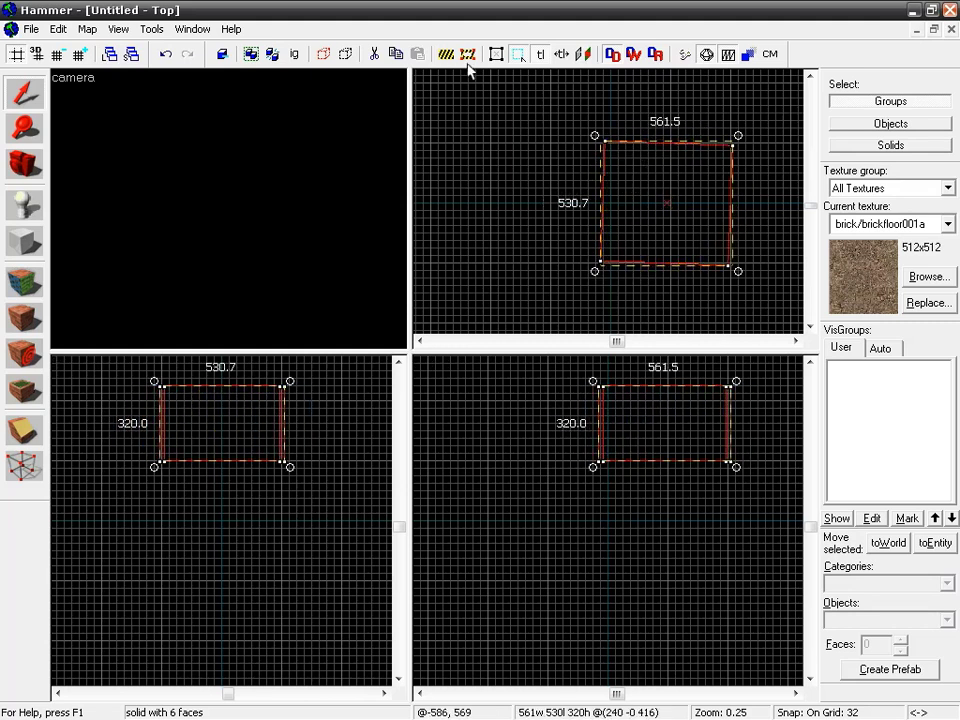
pyautogui.click(168, 55)
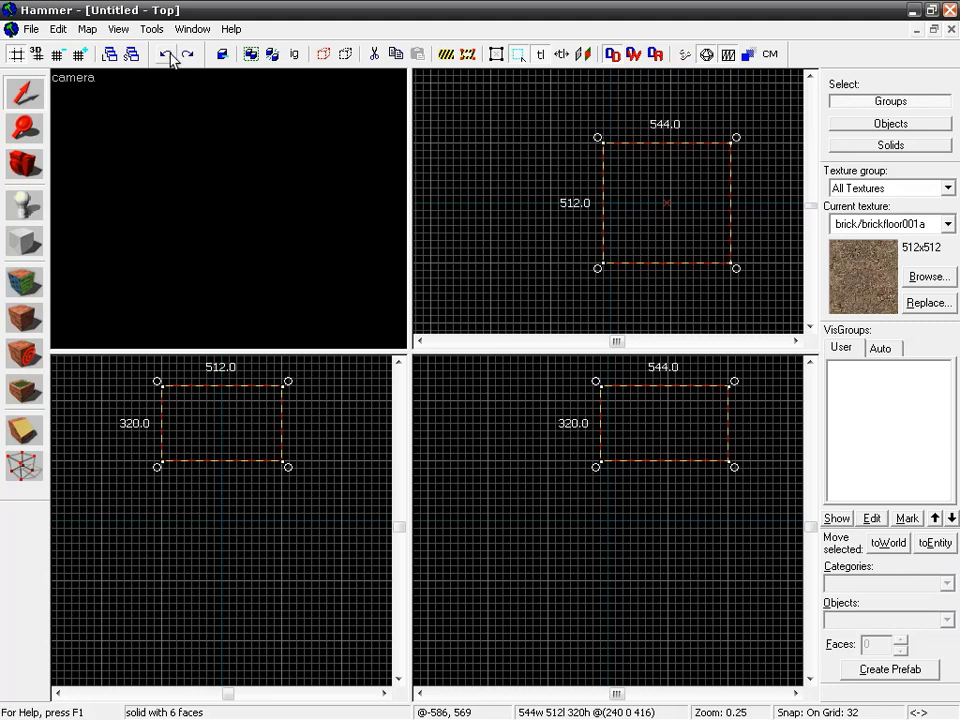
# Try skewing the block along two of its sides in the top view and undo both skews
pyautogui.click(692, 190)
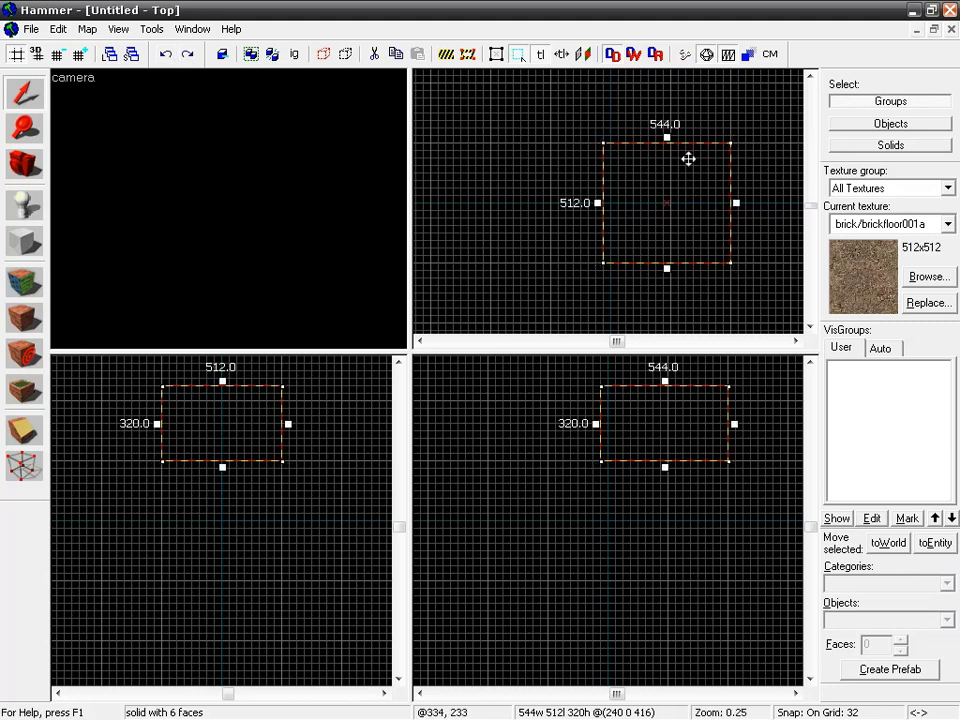
pyautogui.moveTo(667, 133)
pyautogui.mouseDown()
pyautogui.moveTo(719, 135)
pyautogui.moveTo(615, 140)
pyautogui.mouseUp()
pyautogui.moveTo(735, 205)
pyautogui.mouseDown()
pyautogui.moveTo(735, 90)
pyautogui.moveTo(735, 176)
pyautogui.mouseUp()
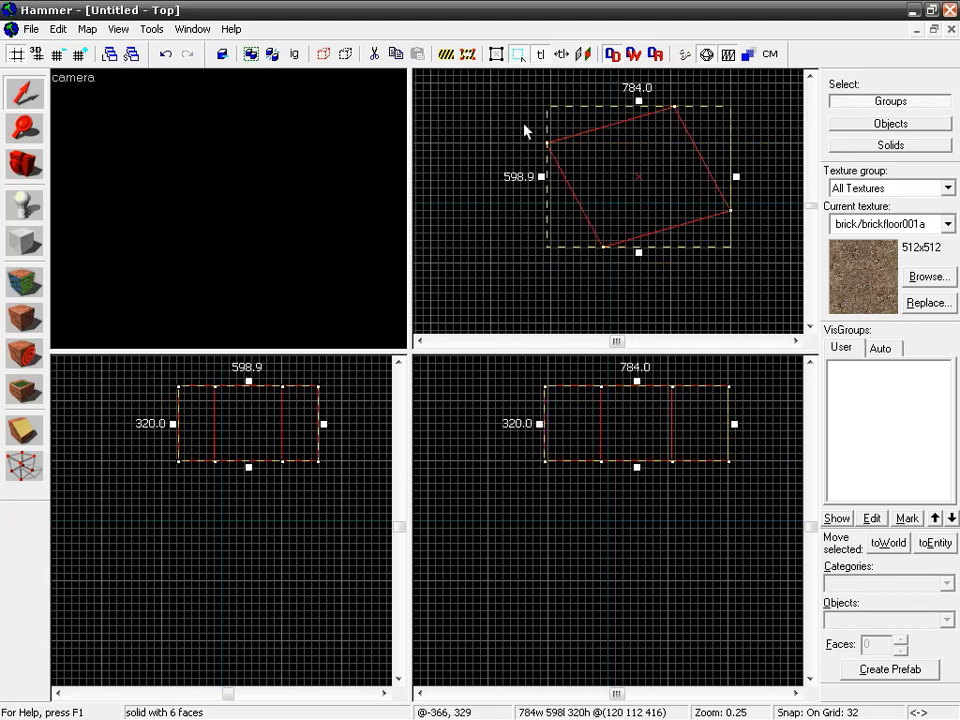
pyautogui.click(165, 54)
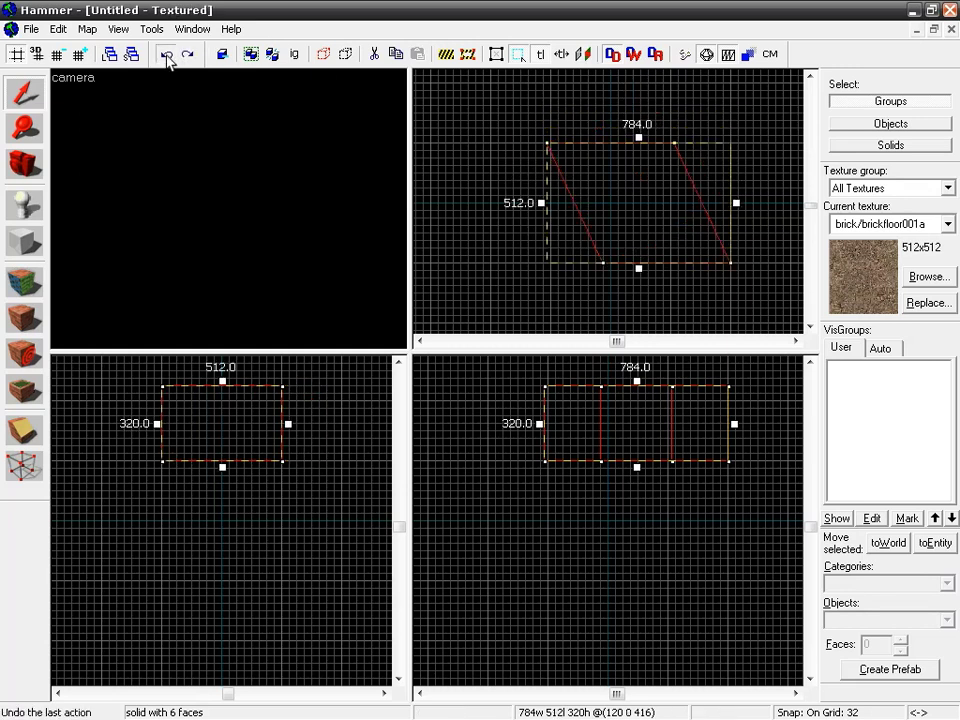
pyautogui.click(165, 54)
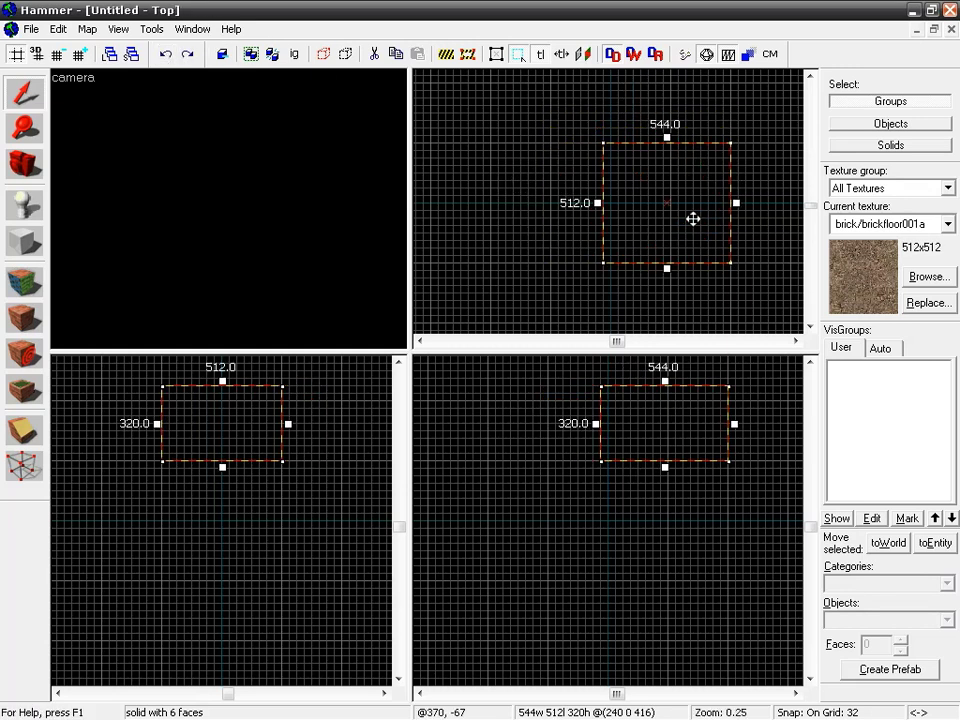
# Place a camera beside the block in the top view, aim it at the block, and fly it around in front of the near face
pyautogui.click(25, 164)
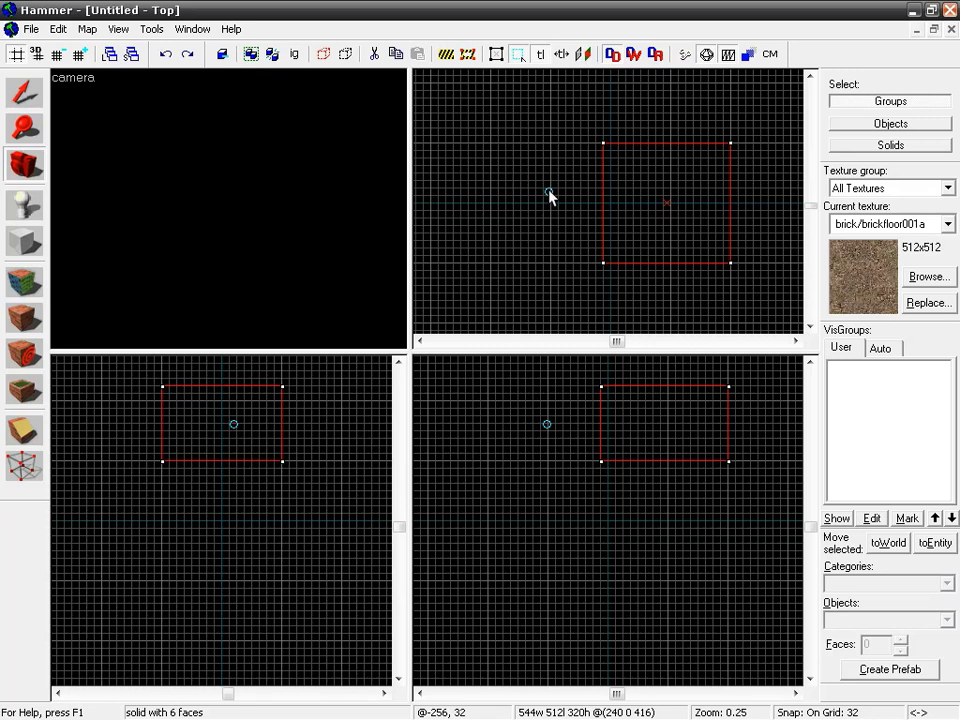
pyautogui.moveTo(548, 192); pyautogui.dragTo(614, 184)
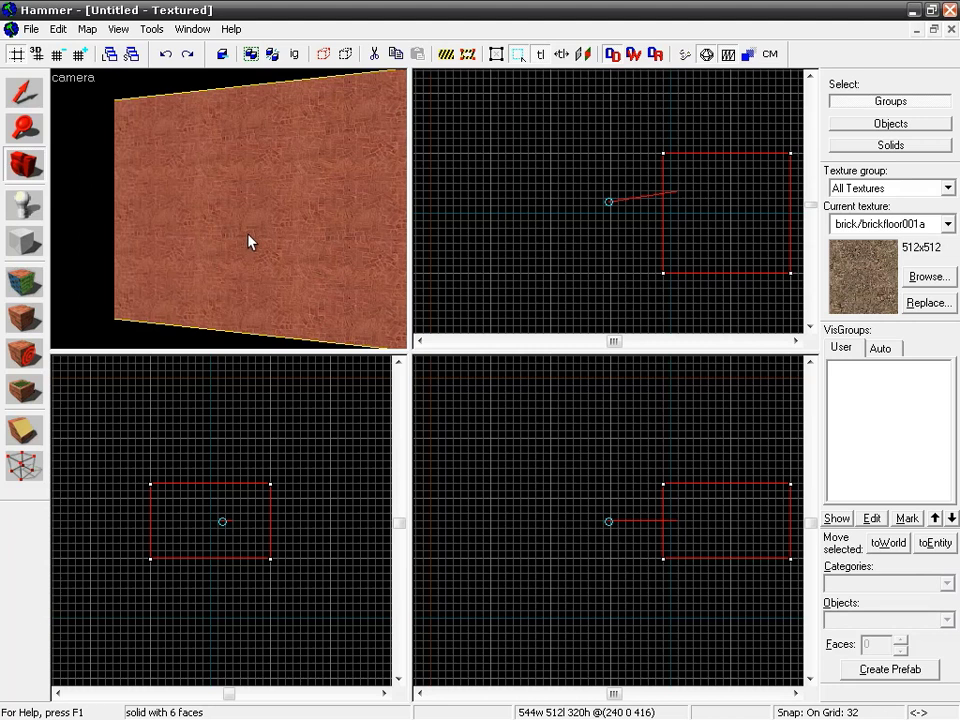
pyautogui.press('w')
pyautogui.press('s')
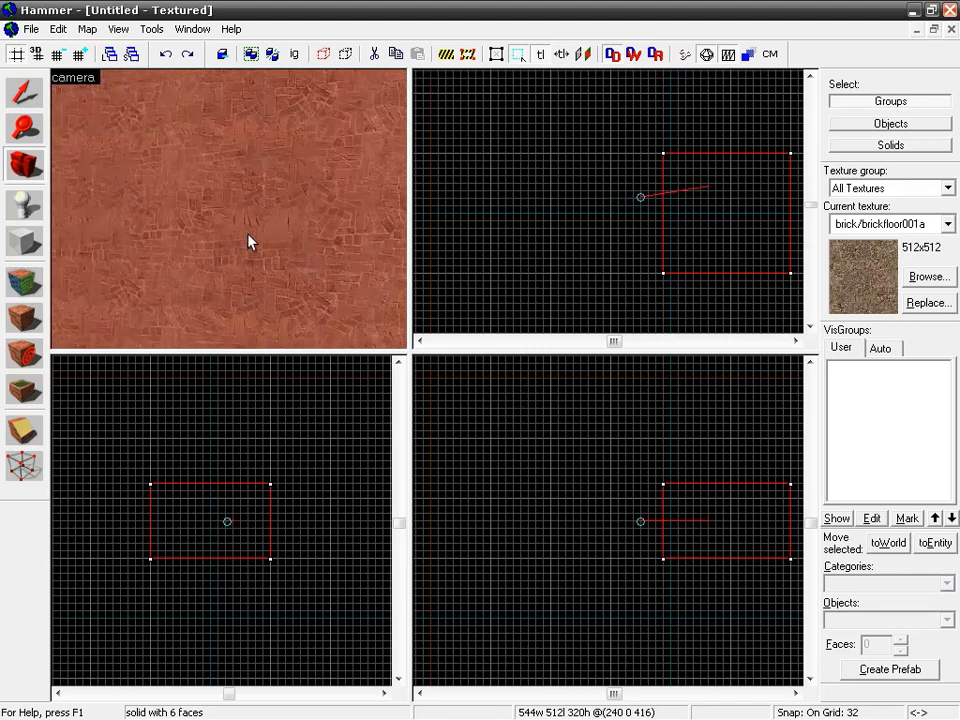
pyautogui.press('a')
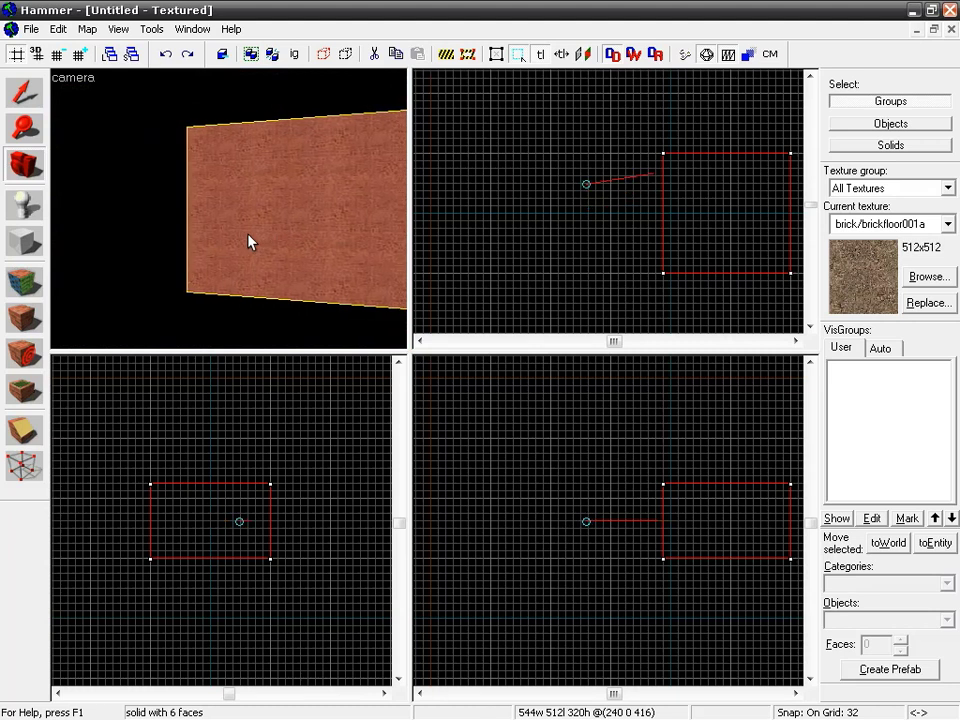
pyautogui.press('d')
pyautogui.press('a')
pyautogui.press('d')
pyautogui.press('w')
pyautogui.press('s')
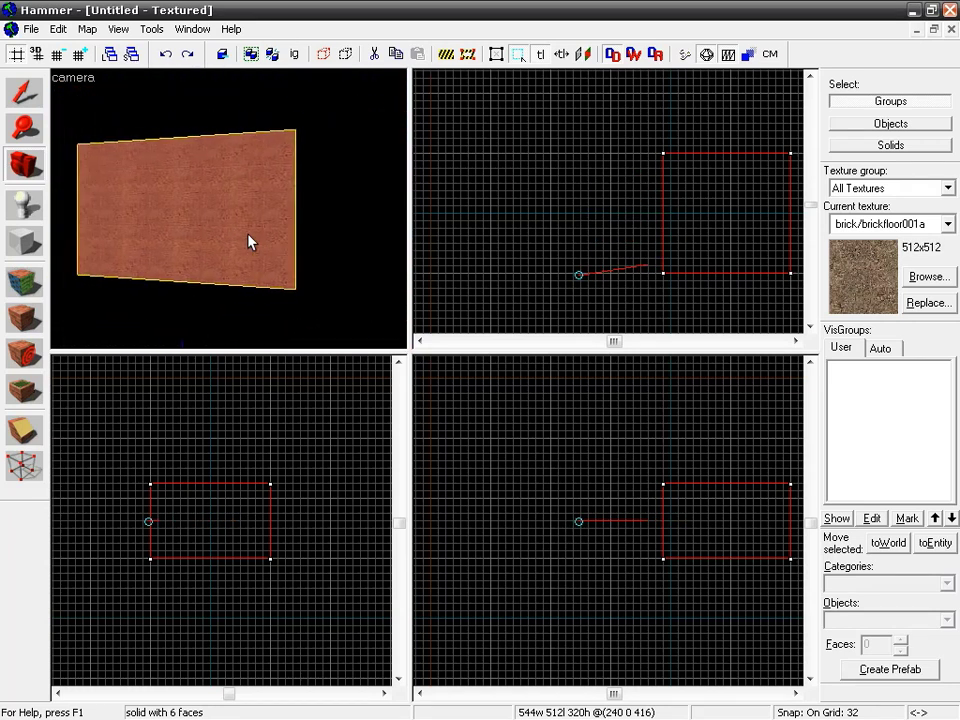
pyautogui.press('s')
pyautogui.press('w')
pyautogui.press('s')
pyautogui.press('w')
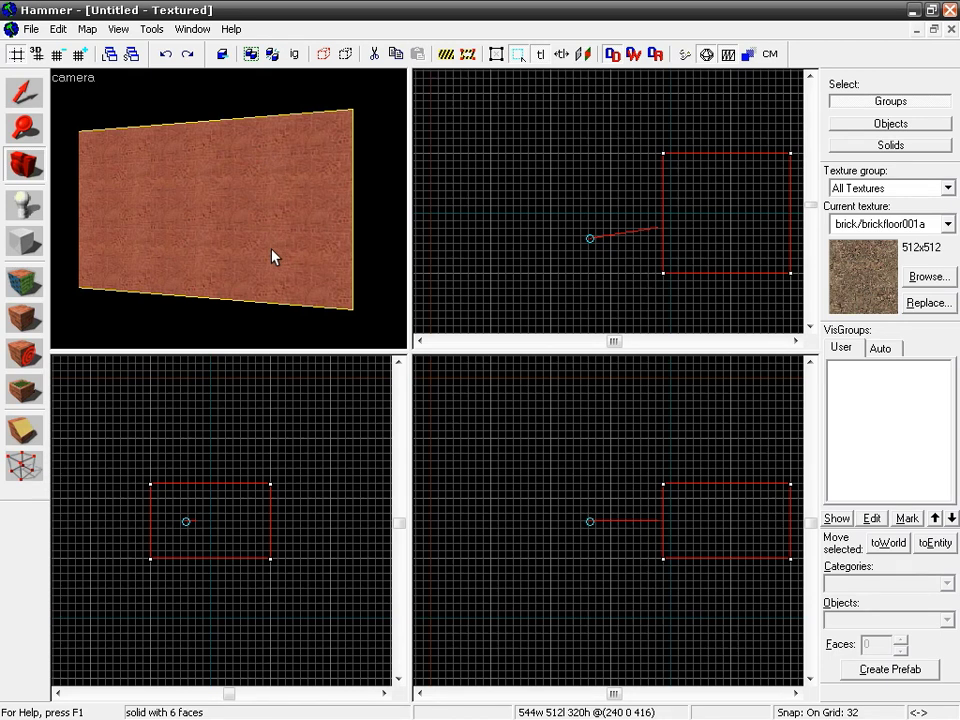
# Examine the block's side and top faces in the 3D view with free-look camera navigation
pyautogui.press('z')
pyautogui.moveTo(229, 208)
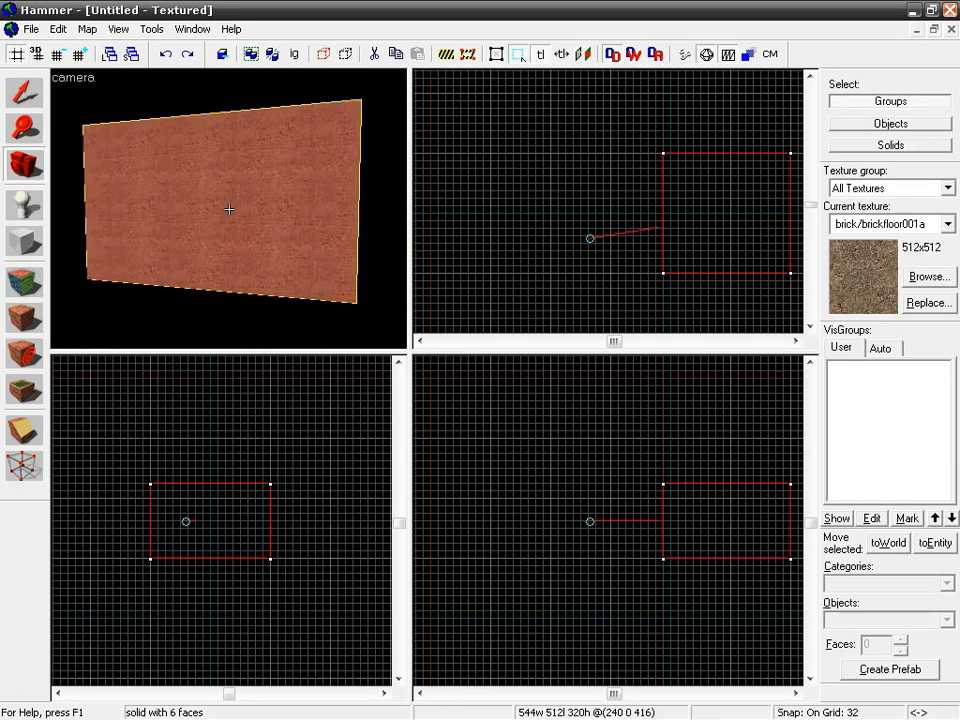
pyautogui.press('w')
pyautogui.press('s')
pyautogui.press('w')
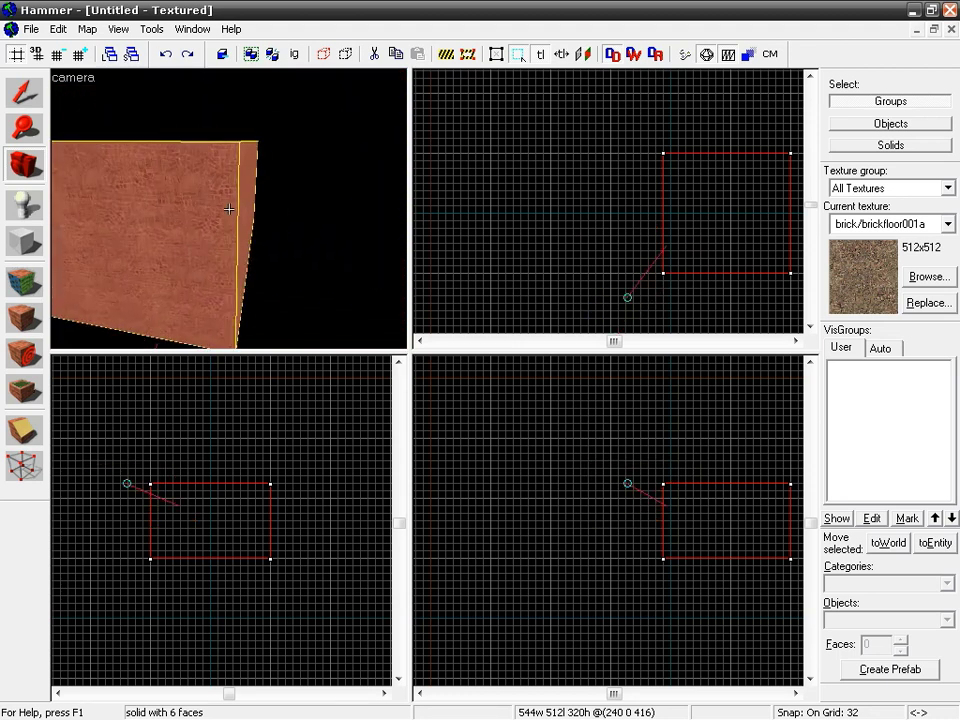
pyautogui.press('a')
pyautogui.press('d')
pyautogui.press('s')
pyautogui.press('a')
pyautogui.press('a')
pyautogui.press('w')
pyautogui.press('d')
pyautogui.press('z')
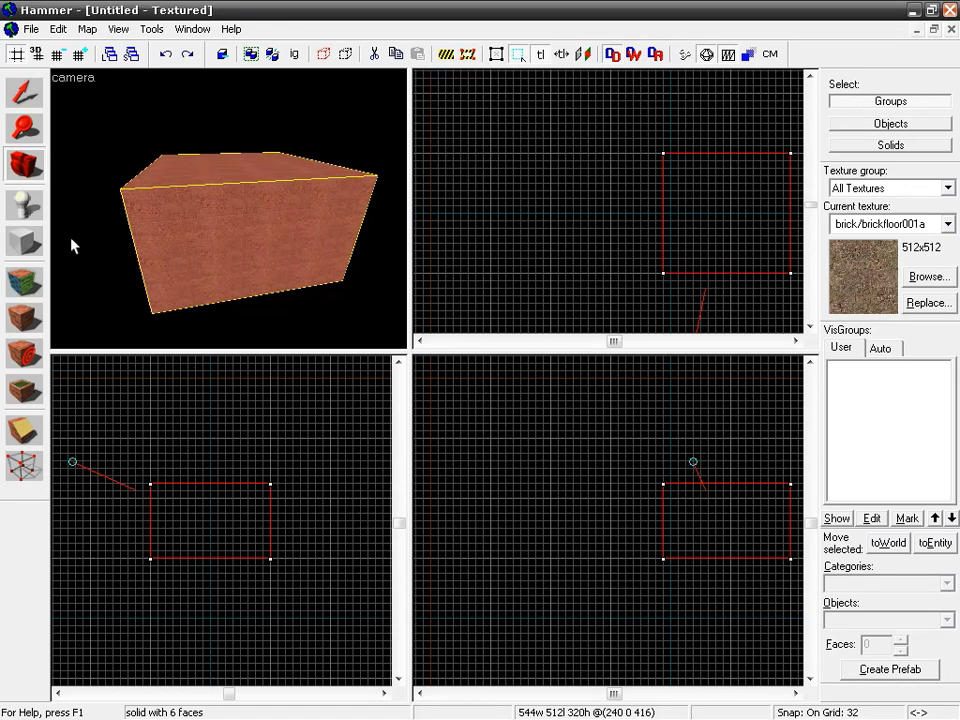
# Create a second block, 192 wide, 224 long and 192 high, beside the large block on its negative X side
pyautogui.click(24, 243)
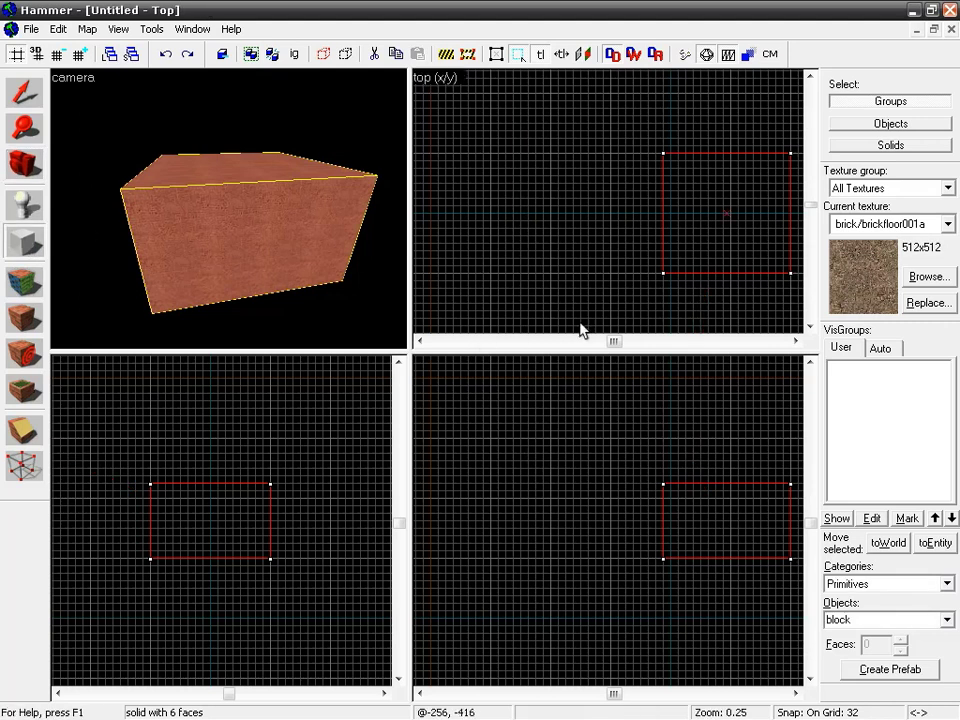
pyautogui.moveTo(589, 197); pyautogui.dragTo(635, 252)
pyautogui.moveTo(206, 478); pyautogui.dragTo(111, 531)
pyautogui.moveTo(628, 315); pyautogui.dragTo(621, 257)
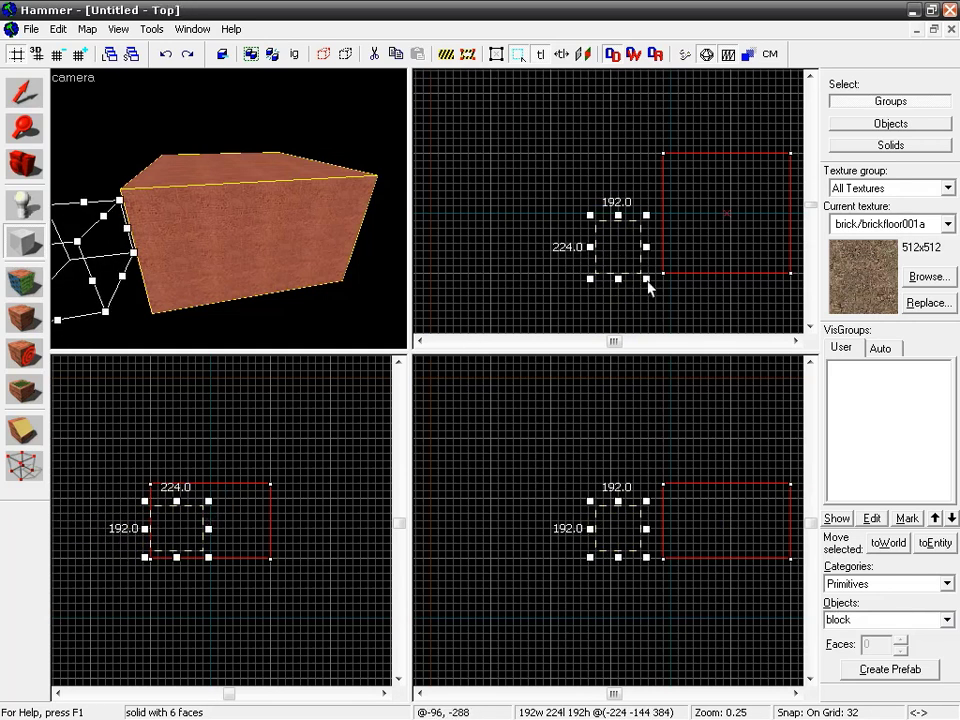
pyautogui.press('Return')
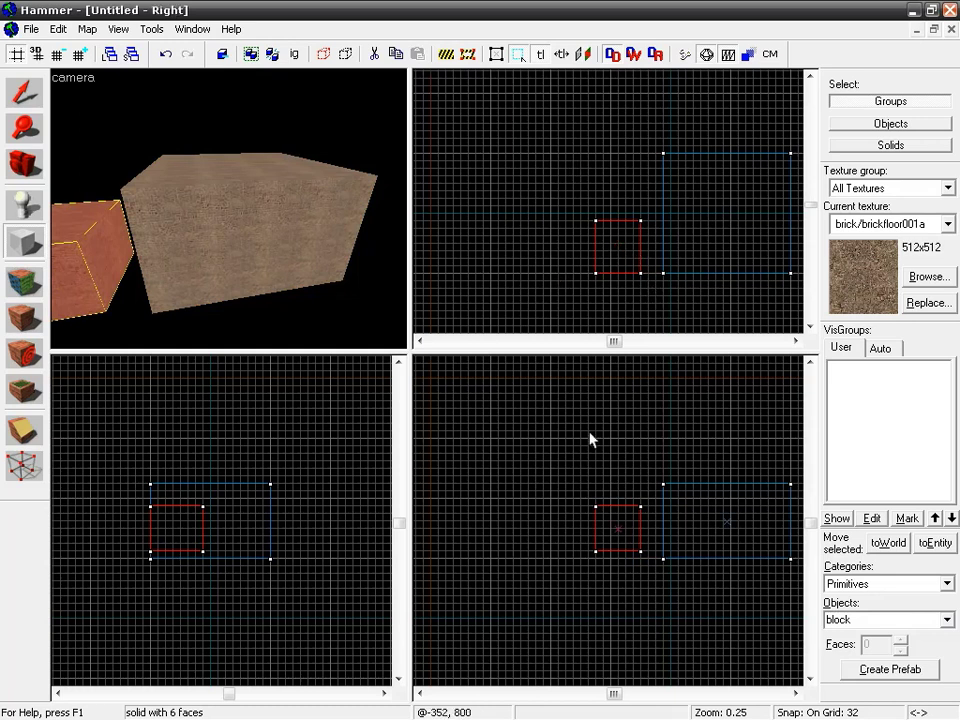
# Select the large block and center the 2D views on it
pyautogui.moveTo(606, 180); pyautogui.dragTo(509, 183)
pyautogui.moveTo(587, 527); pyautogui.dragTo(512, 534)
pyautogui.moveTo(351, 474); pyautogui.dragTo(332, 468)
pyautogui.moveTo(495, 326); pyautogui.dragTo(527, 302)
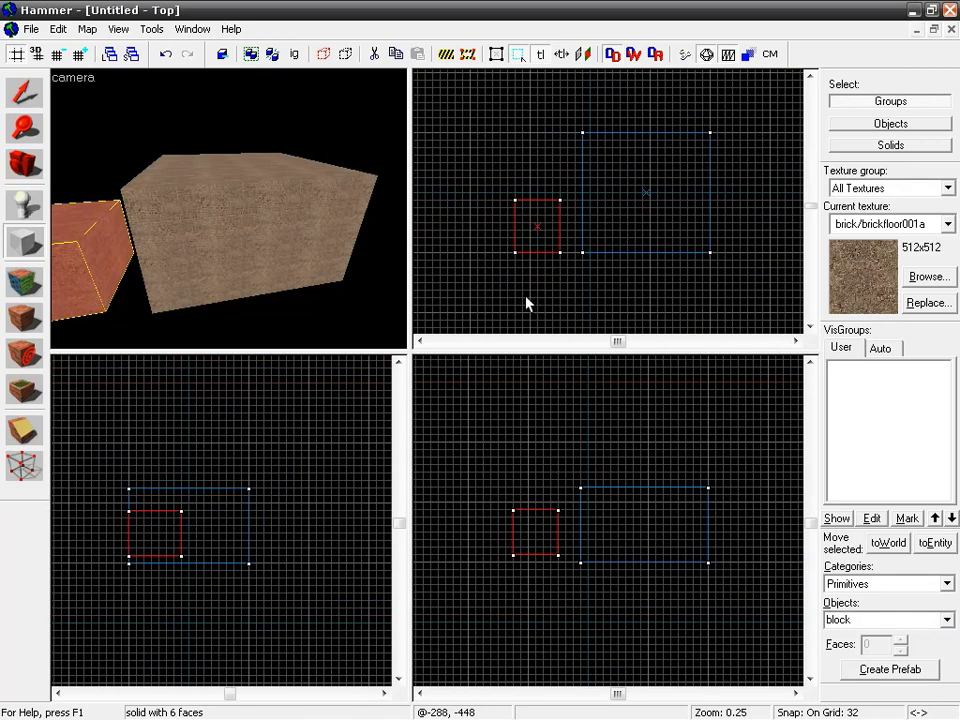
pyautogui.click(24, 93)
pyautogui.click(293, 224)
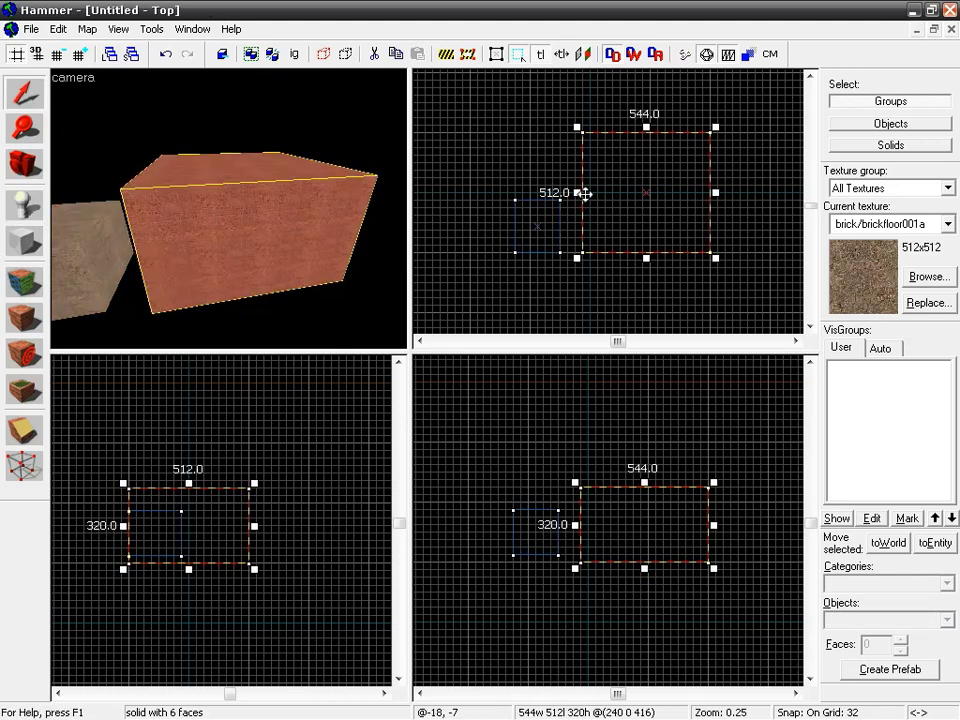
pyautogui.click(118, 29)
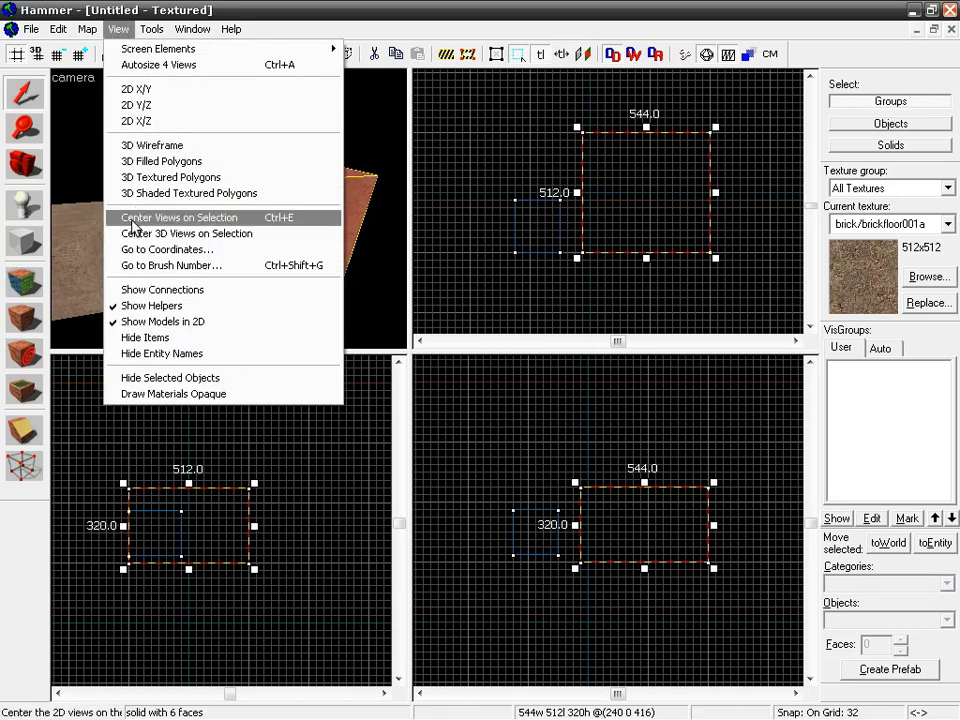
pyautogui.click(242, 217)
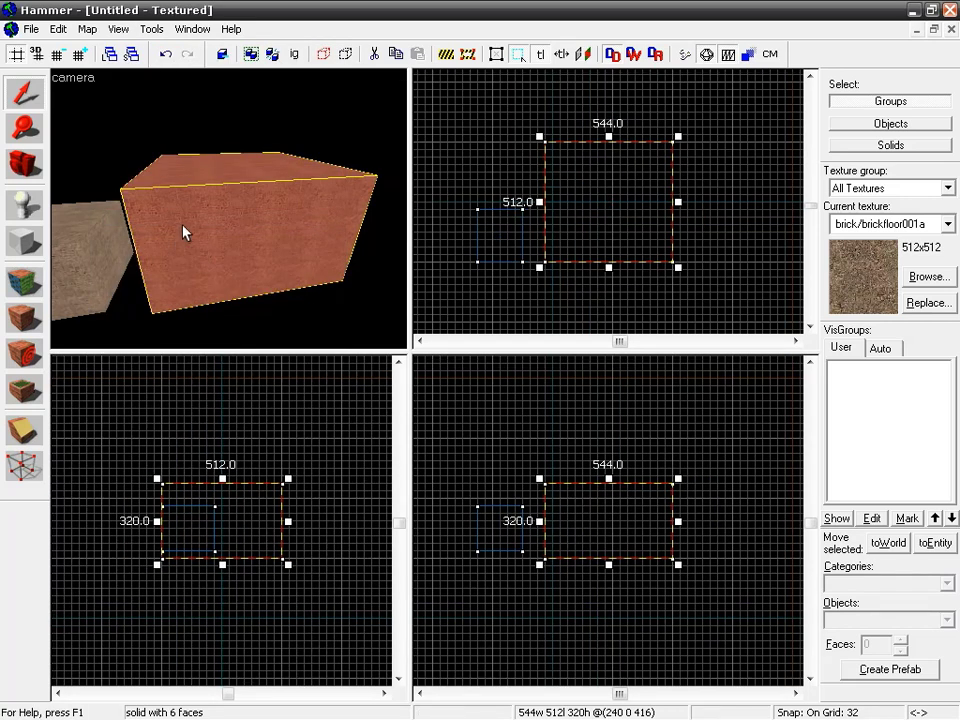
pyautogui.click(636, 241)
pyautogui.click(631, 237)
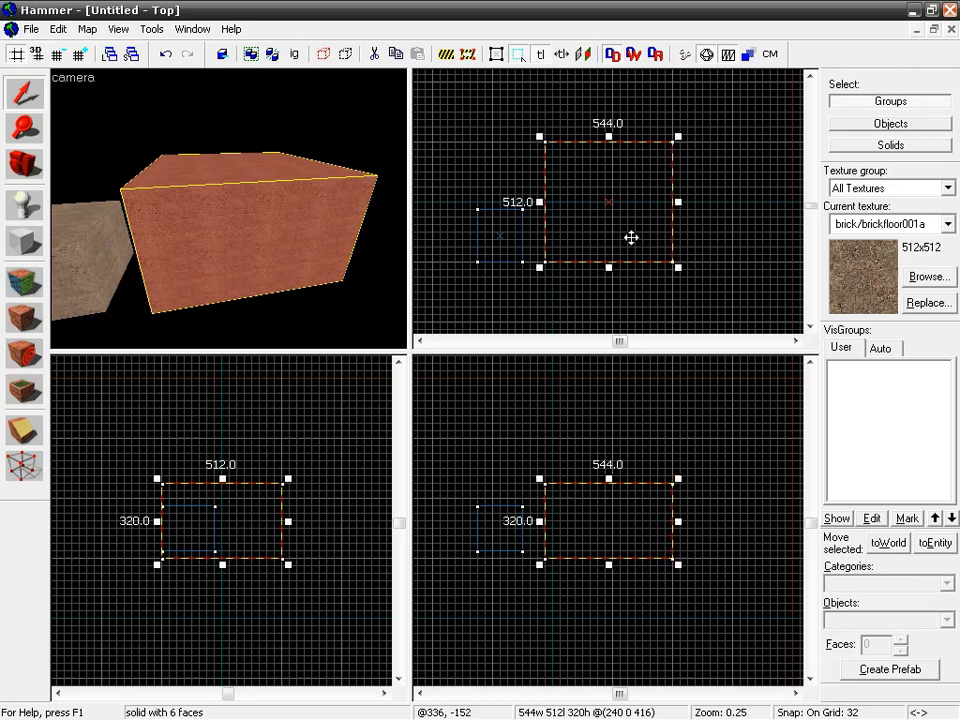
# Clear the selection, maximize and restore the 3D and right views in turn, and leave the 3D view maximized
pyautogui.click(224, 133)
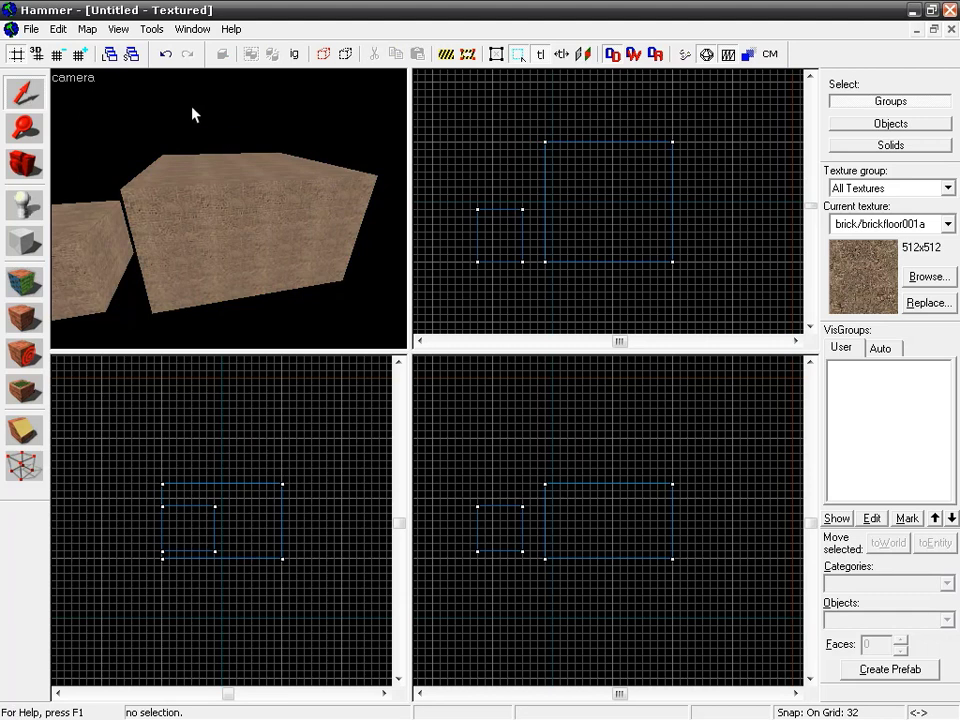
pyautogui.hotkey('shift', 'z')
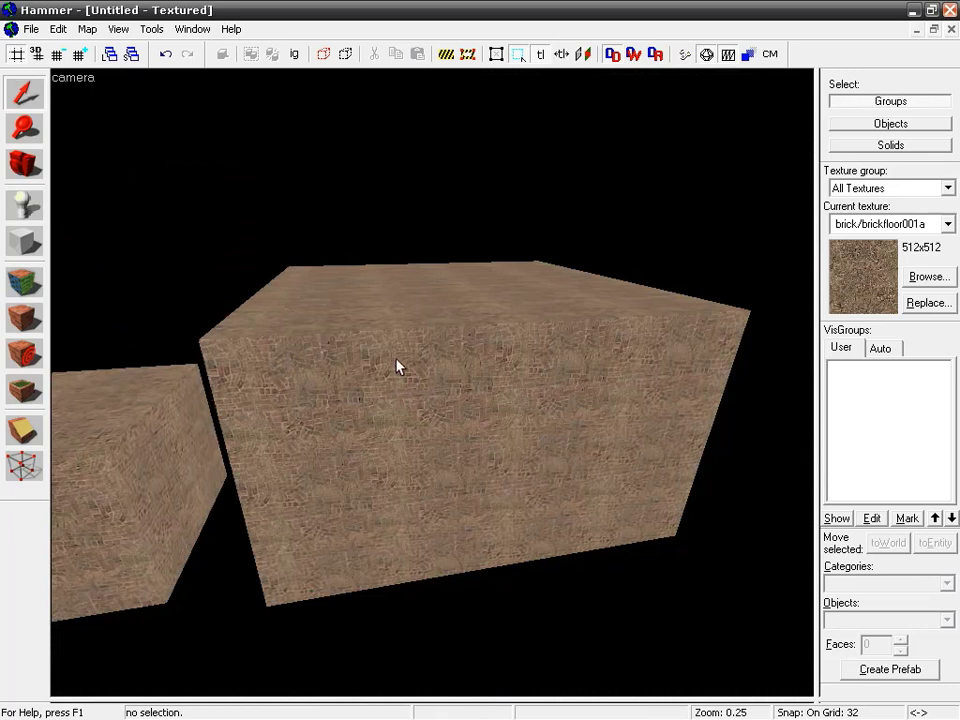
pyautogui.hotkey('shift', 'z')
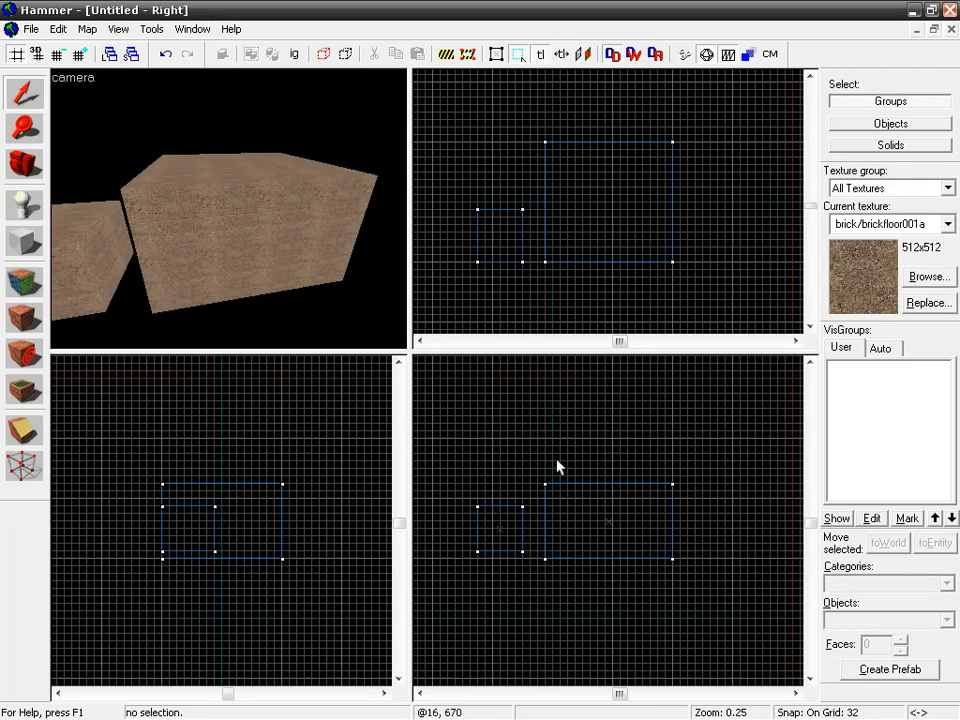
pyautogui.hotkey('shift', 'z')
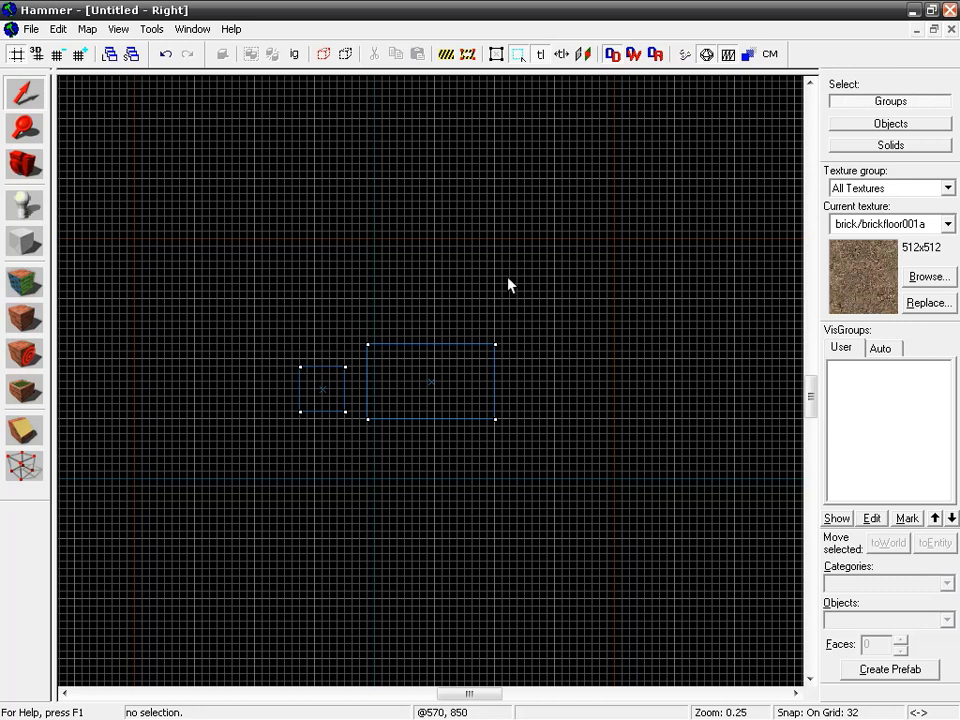
pyautogui.hotkey('shift', 'z')
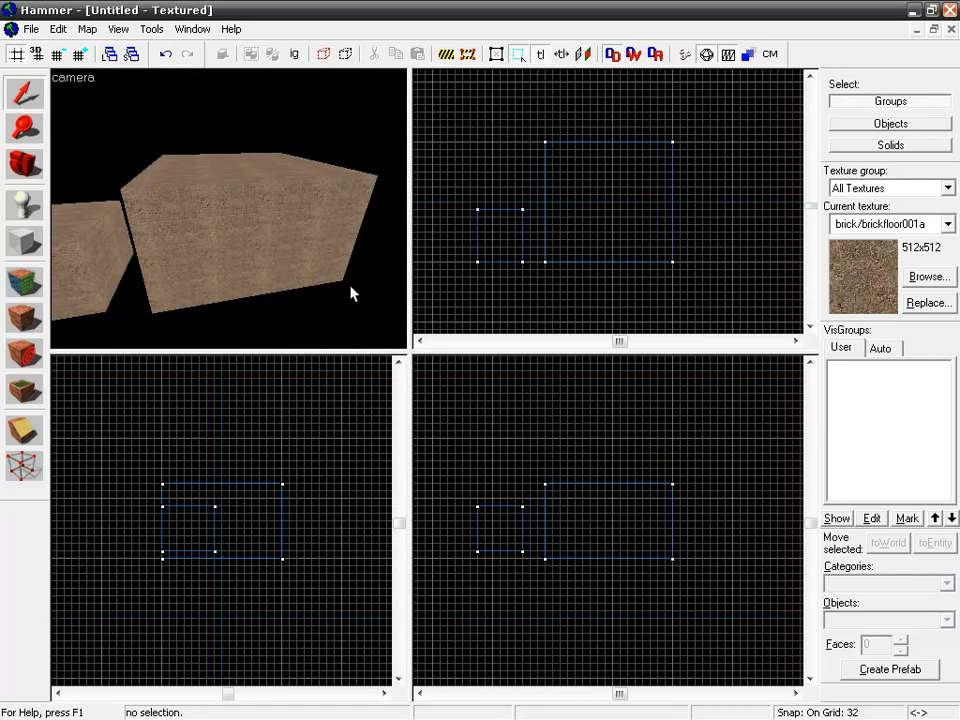
pyautogui.hotkey('shift', 'z')
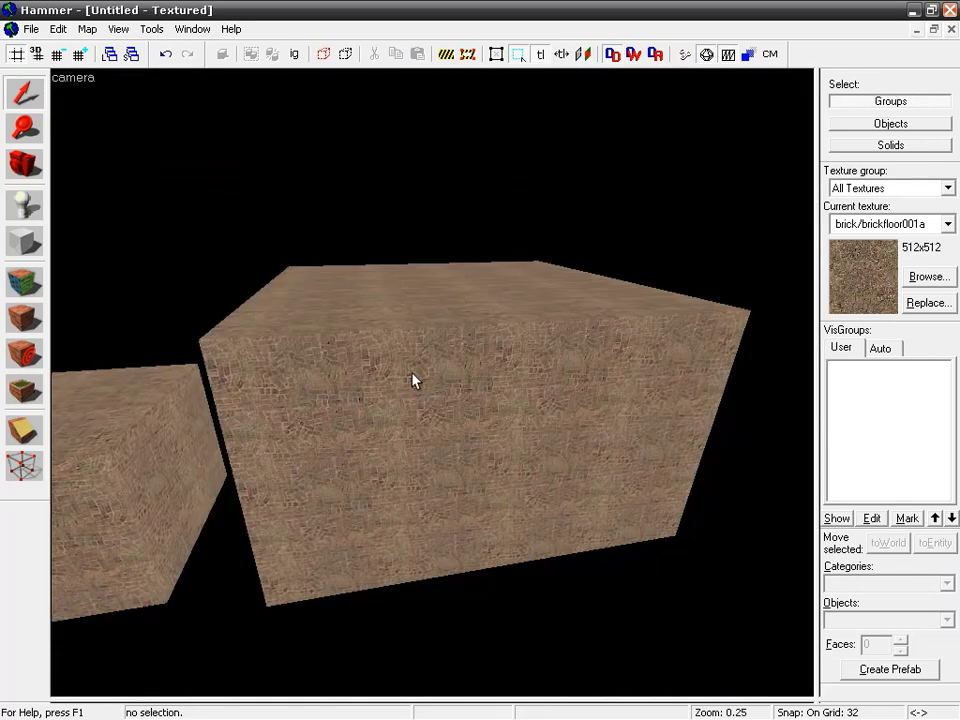
# Fly the camera around both blocks in the maximized 3D view to examine their front faces up close and from a distance
pyautogui.press('z')
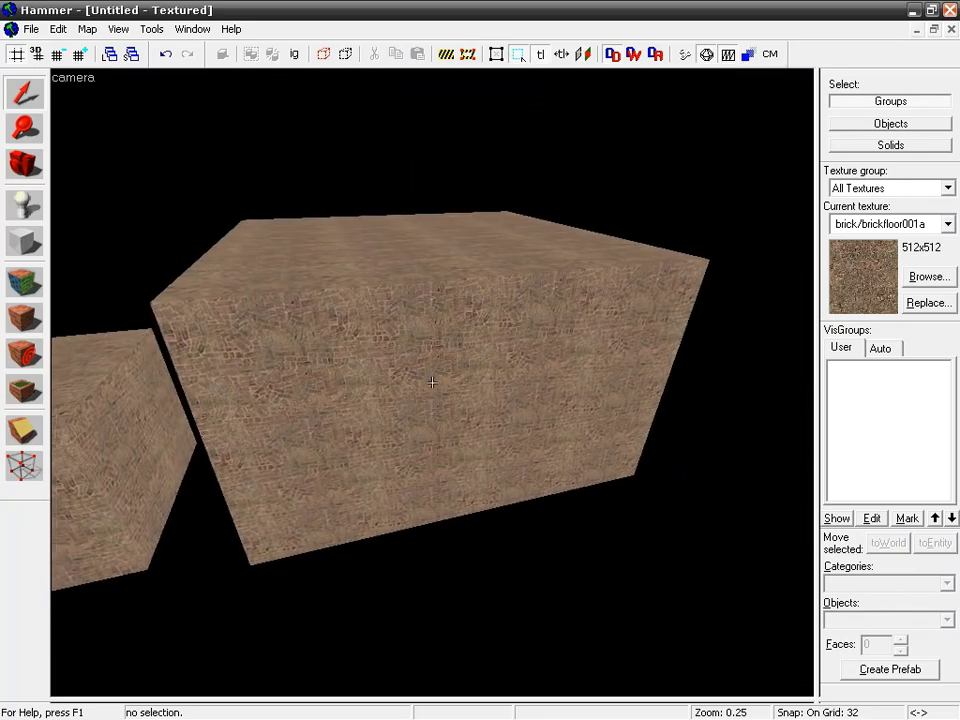
pyautogui.press('w')
pyautogui.press('w')
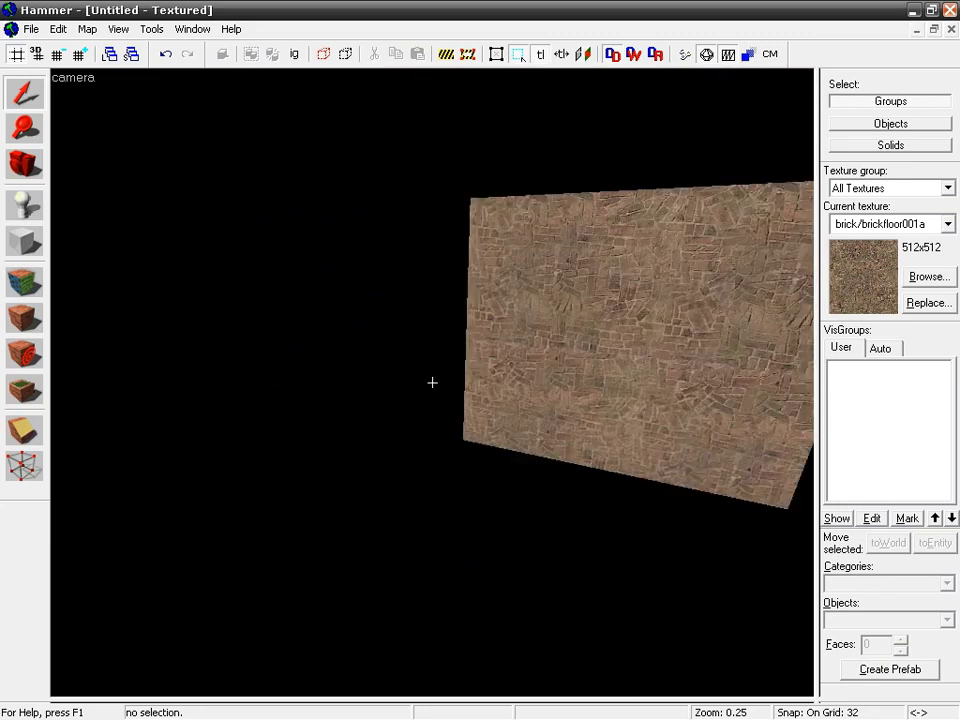
pyautogui.press('w')
pyautogui.press('w')
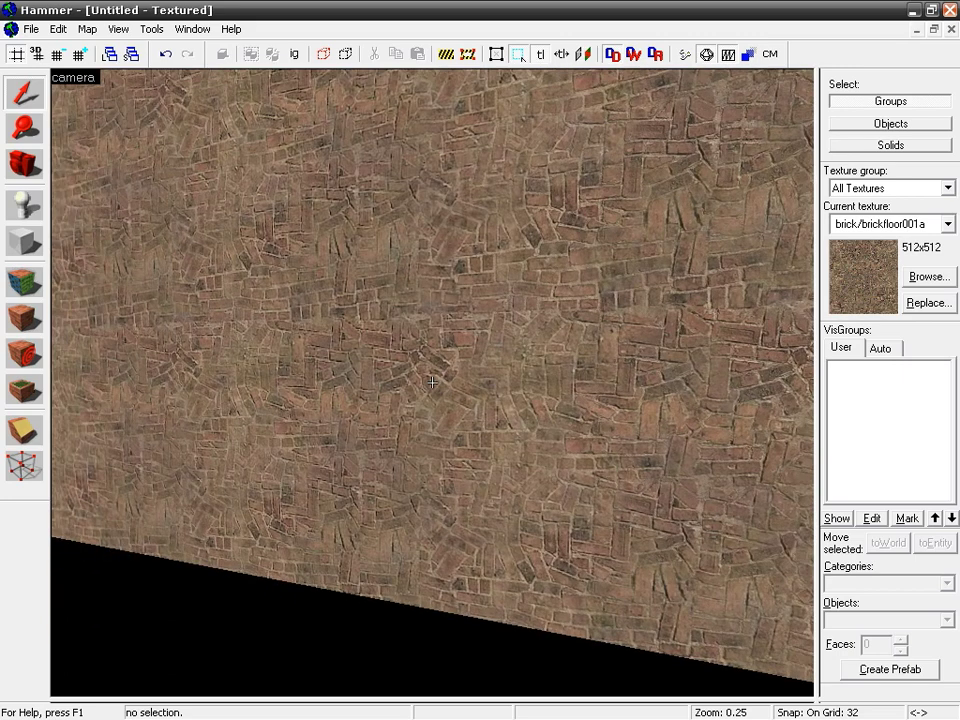
pyautogui.press('s')
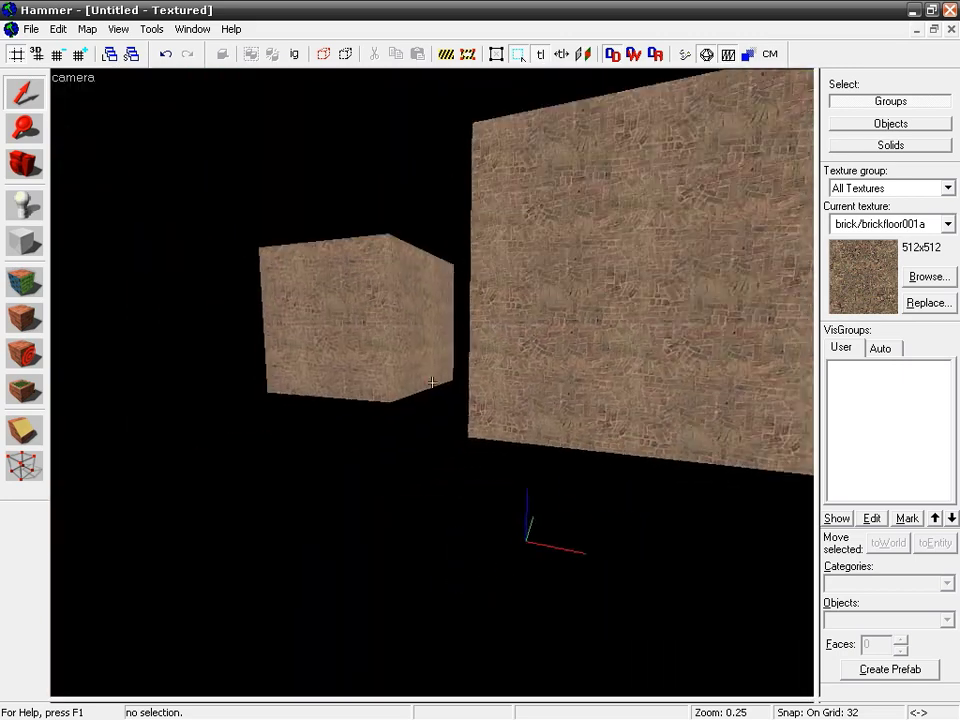
pyautogui.press('s')
pyautogui.press('z')
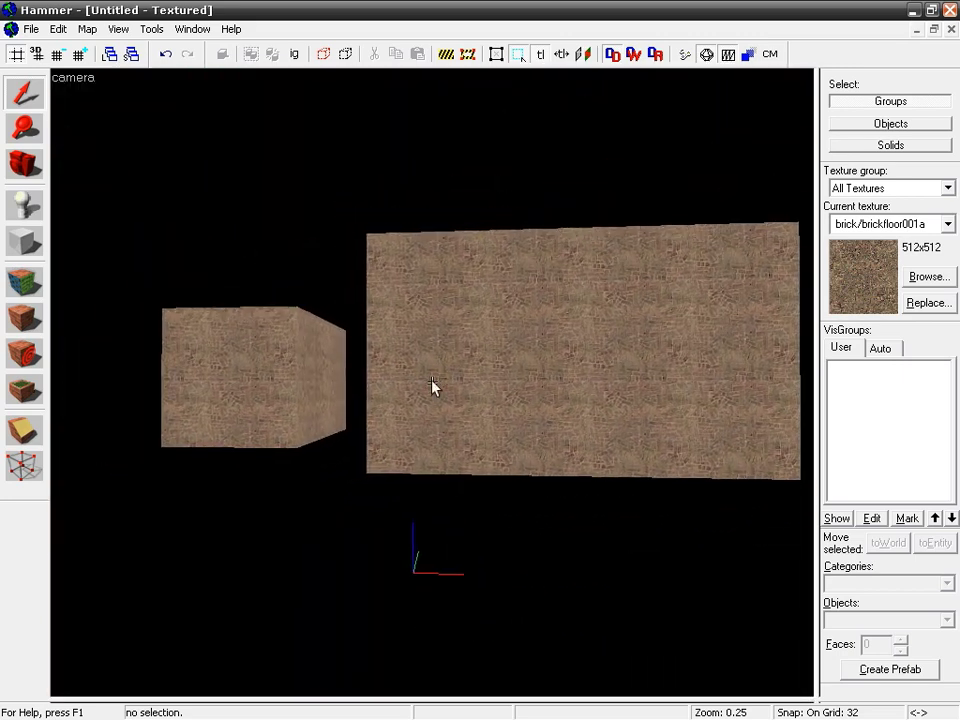
# Hollow out the large block with a wall thickness of 32
pyautogui.click(459, 302)
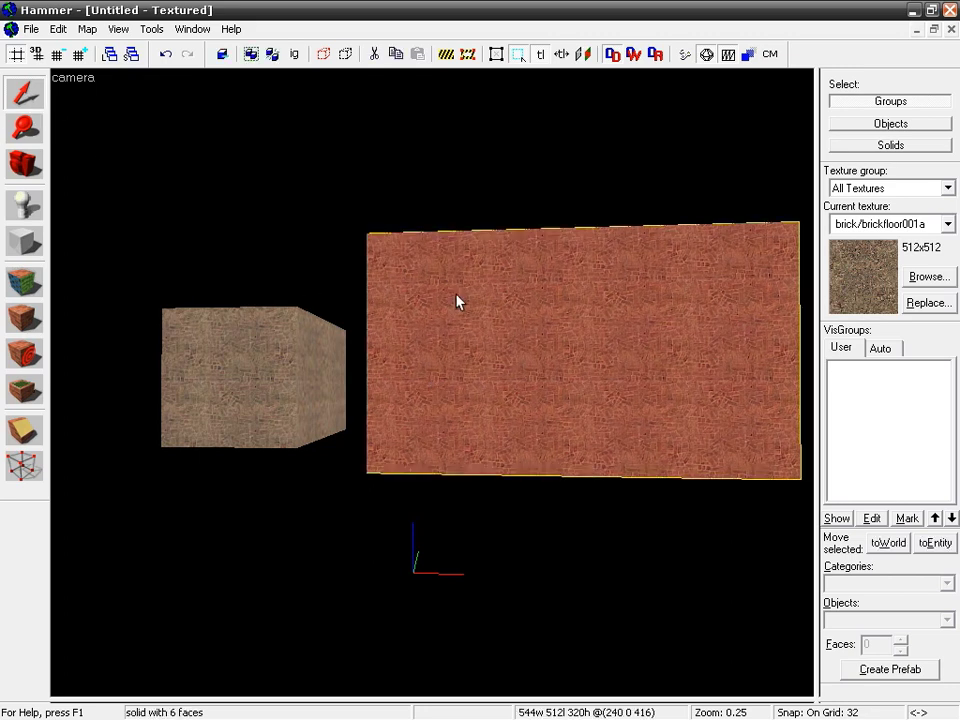
pyautogui.click(152, 30)
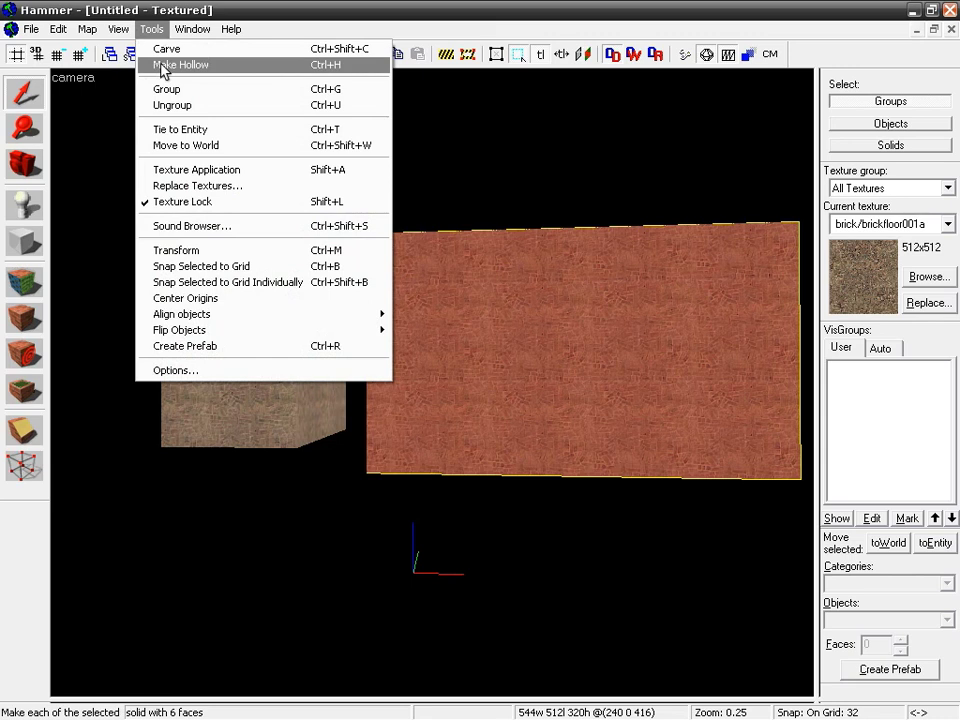
pyautogui.click(180, 65)
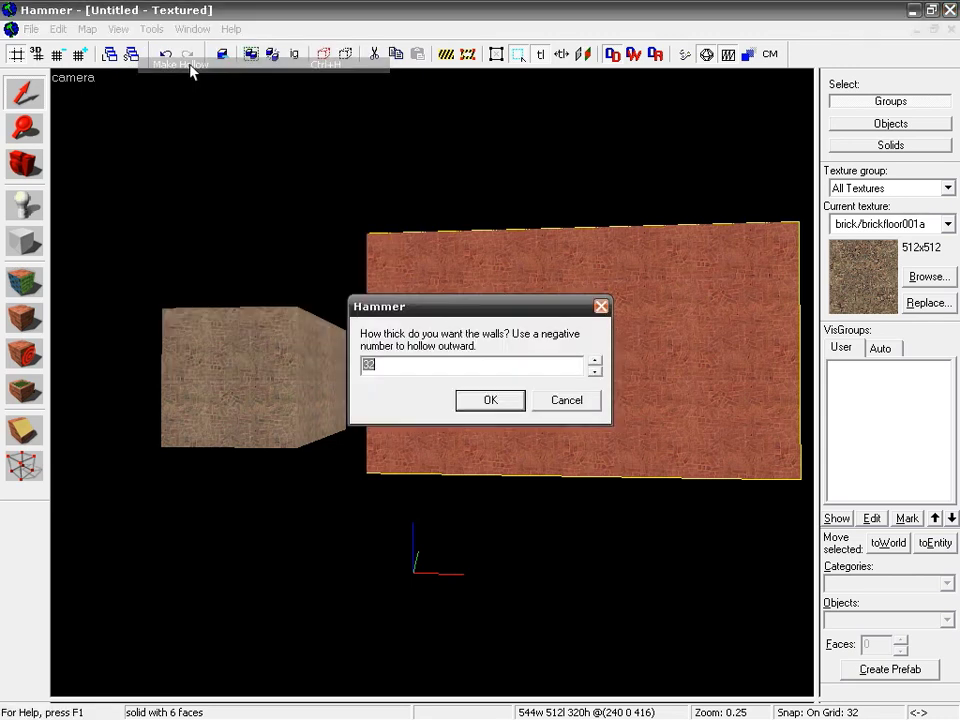
pyautogui.moveTo(383, 363); pyautogui.dragTo(373, 361)
pyautogui.doubleClick(384, 367)
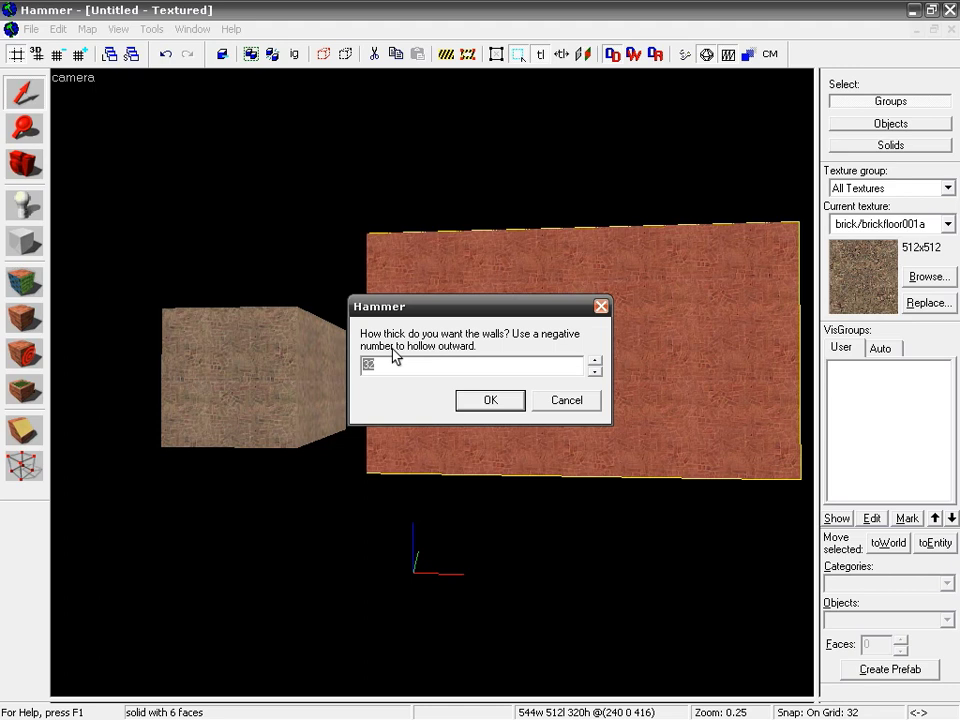
pyautogui.press('Return')
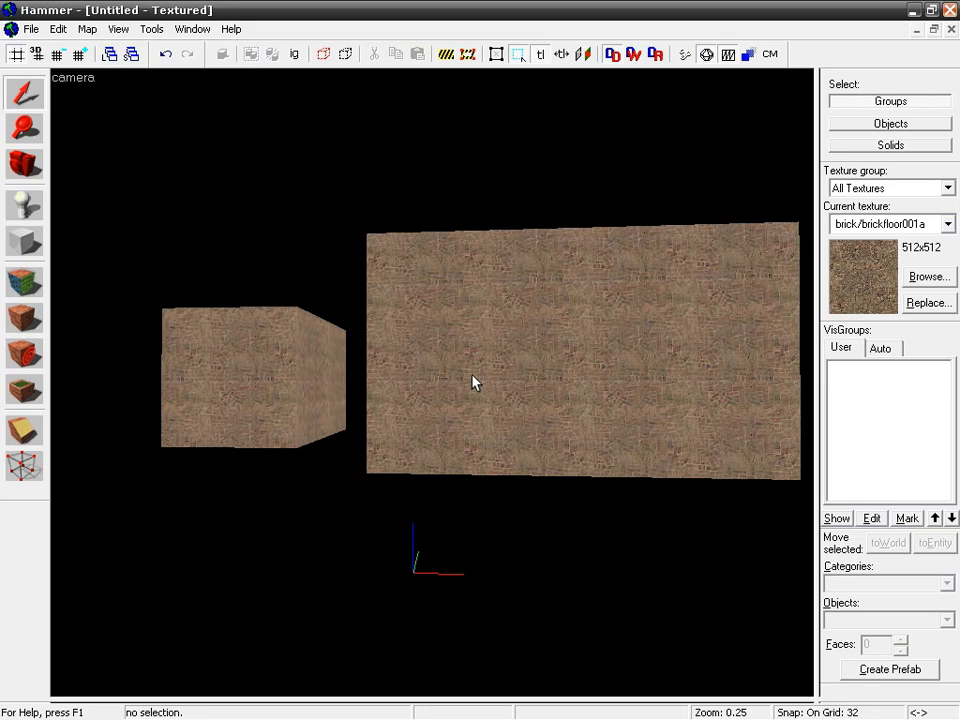
# Restore the four-view layout and fly the camera through the wall to examine the inside of the hollowed block
pyautogui.hotkey('shift', 'z')
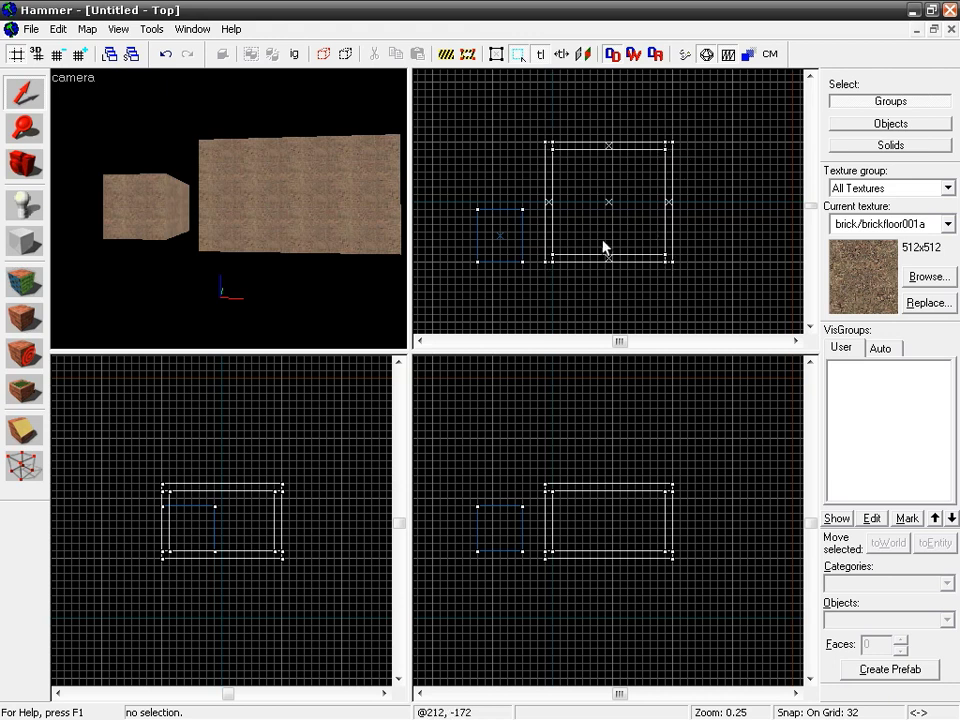
pyautogui.press('z')
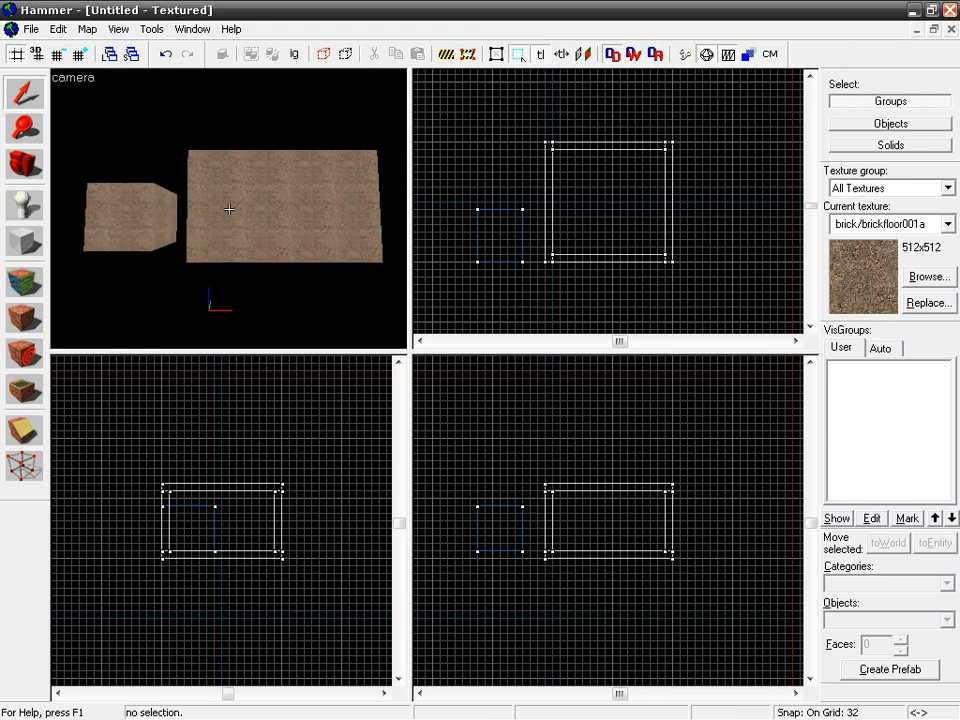
pyautogui.press('w')
pyautogui.press('w')
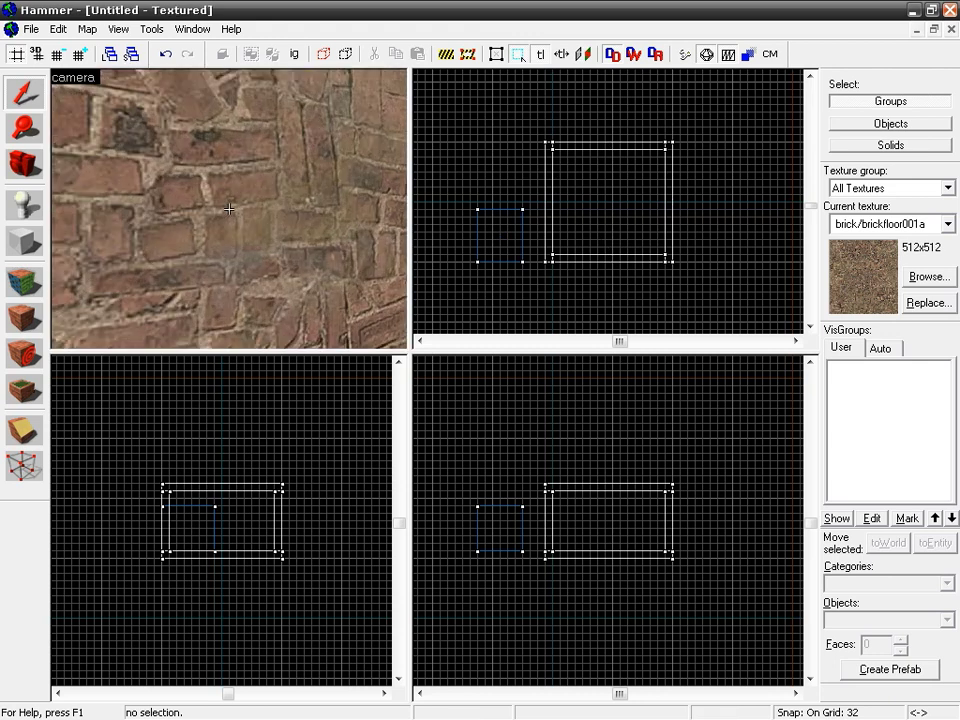
pyautogui.press('w')
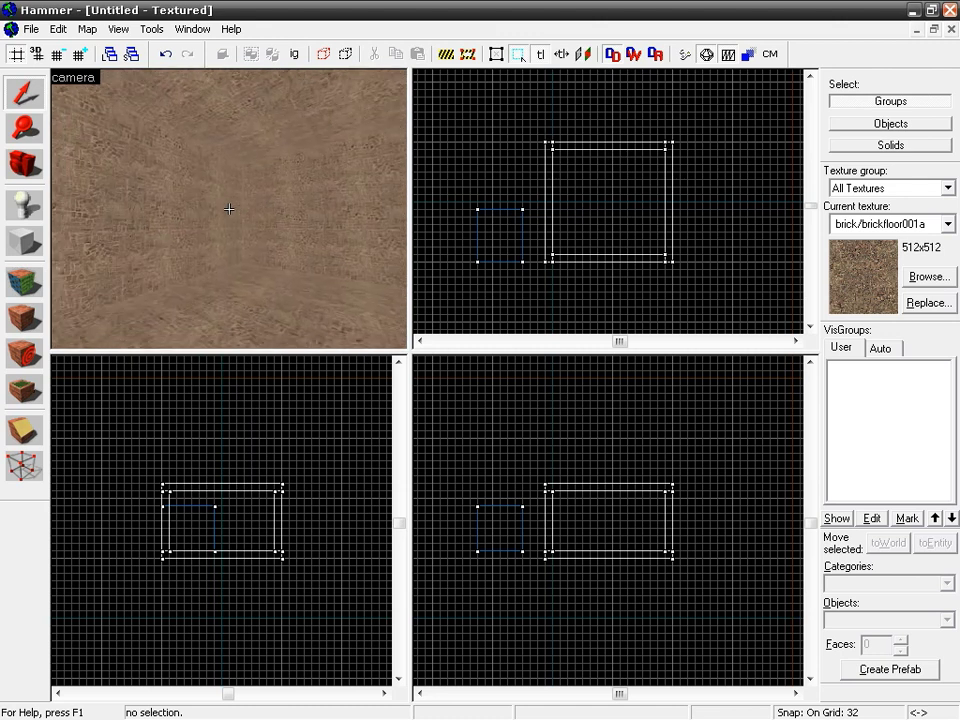
pyautogui.press('s')
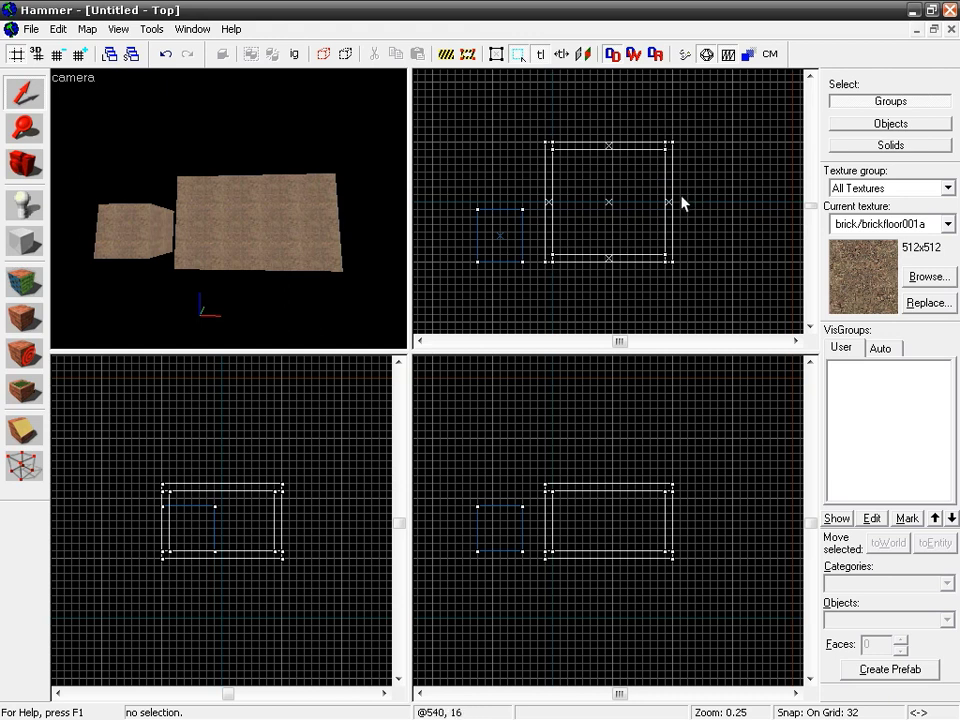
# Create a wall block 32 wide, 512 long and 320 high, 32 units off the hollow room's positive X side
pyautogui.click(25, 242)
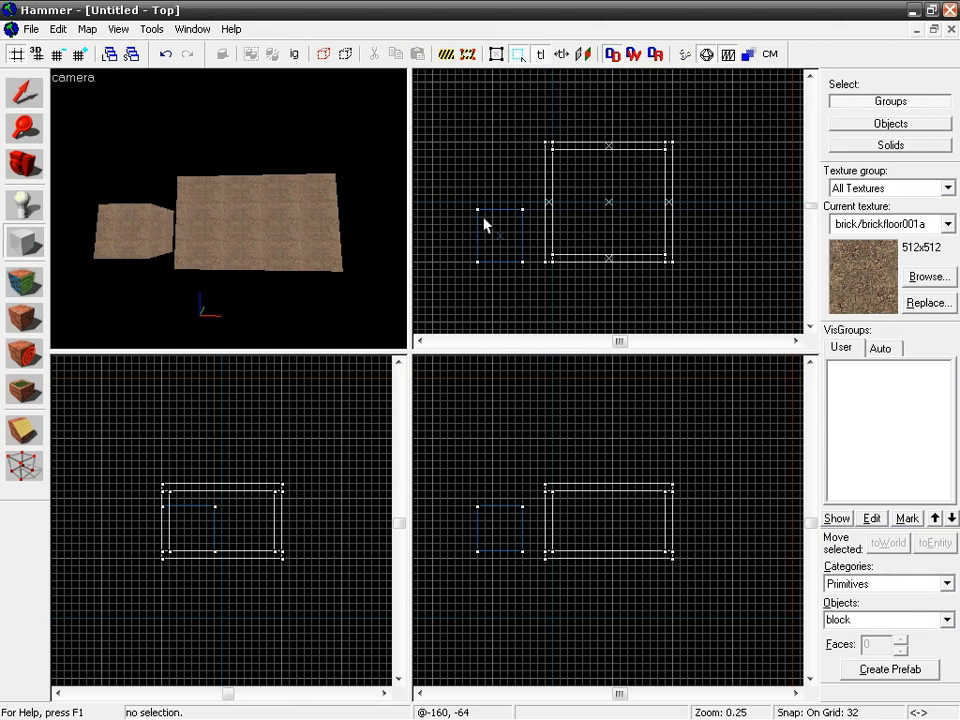
pyautogui.moveTo(693, 166); pyautogui.dragTo(601, 164)
pyautogui.scroll(3, 587, 178)
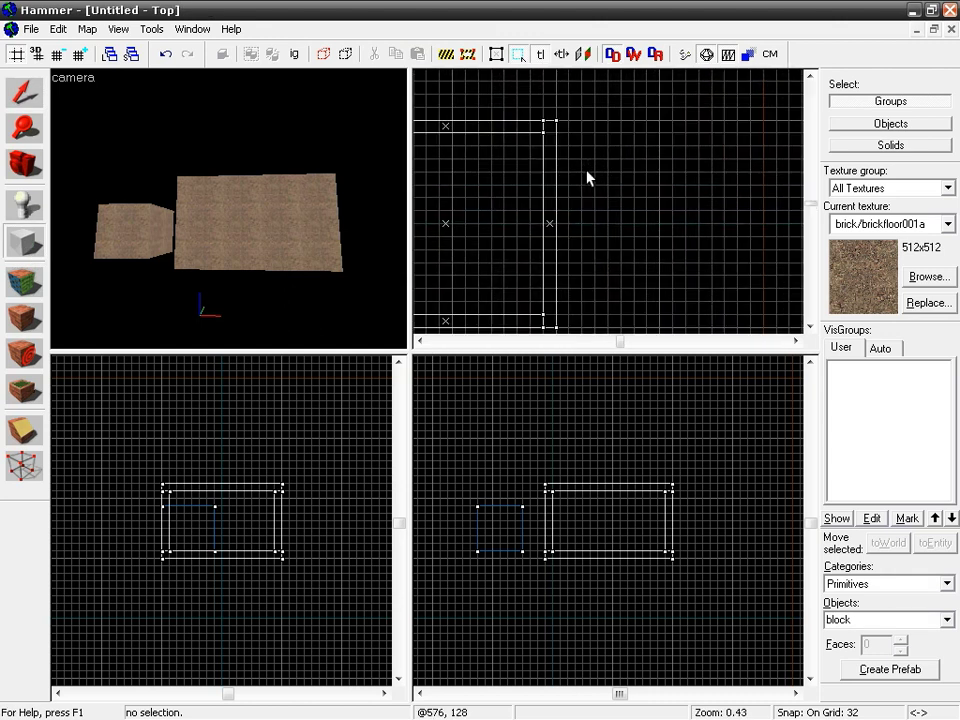
pyautogui.moveTo(587, 120)
pyautogui.mouseDown()
pyautogui.moveTo(606, 103)
pyautogui.moveTo(635, 104)
pyautogui.mouseUp()
pyautogui.moveTo(595, 150); pyautogui.dragTo(647, 163)
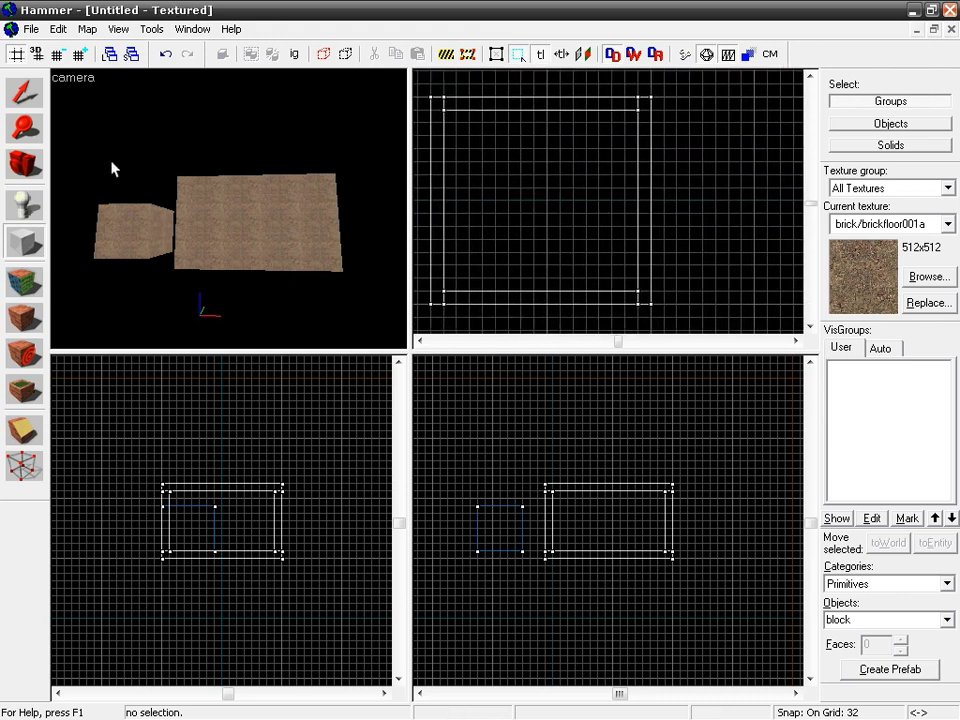
pyautogui.moveTo(665, 105); pyautogui.dragTo(675, 311)
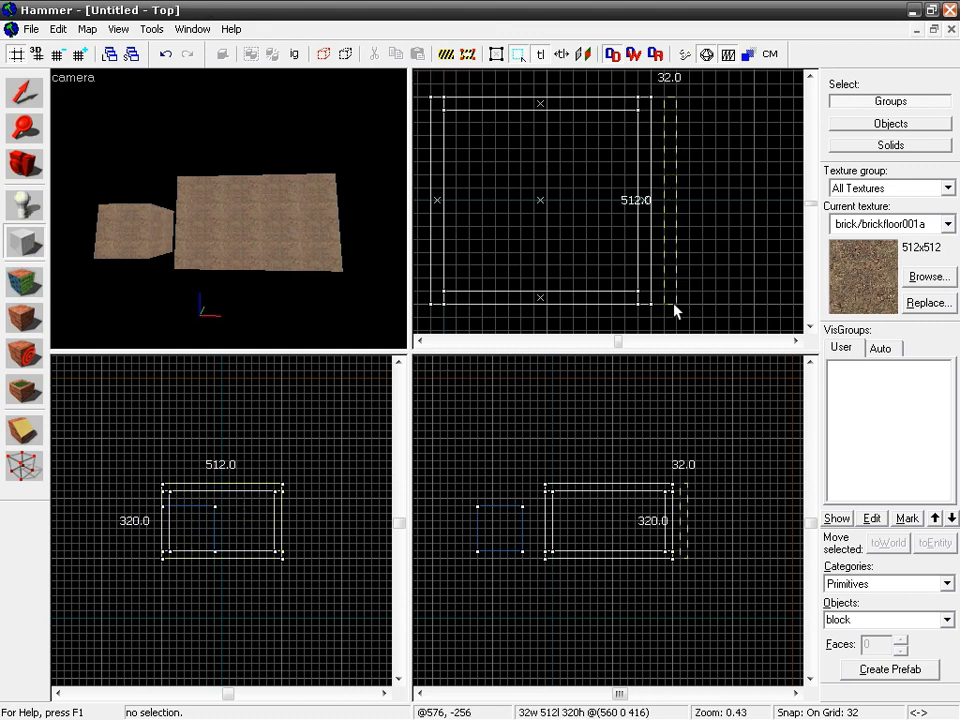
pyautogui.press('Return')
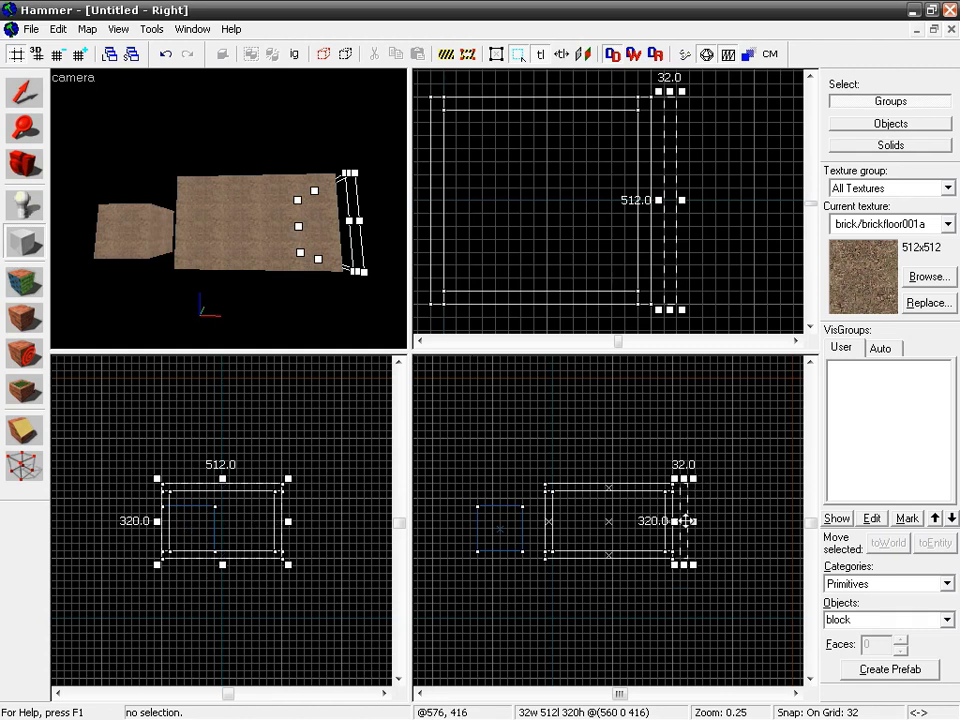
pyautogui.press('Return')
# Outline a block 608 wide, 32 long and 320 high in the top view, extending in positive X from the new wall's positive Y end
pyautogui.moveTo(736, 238); pyautogui.dragTo(587, 229)
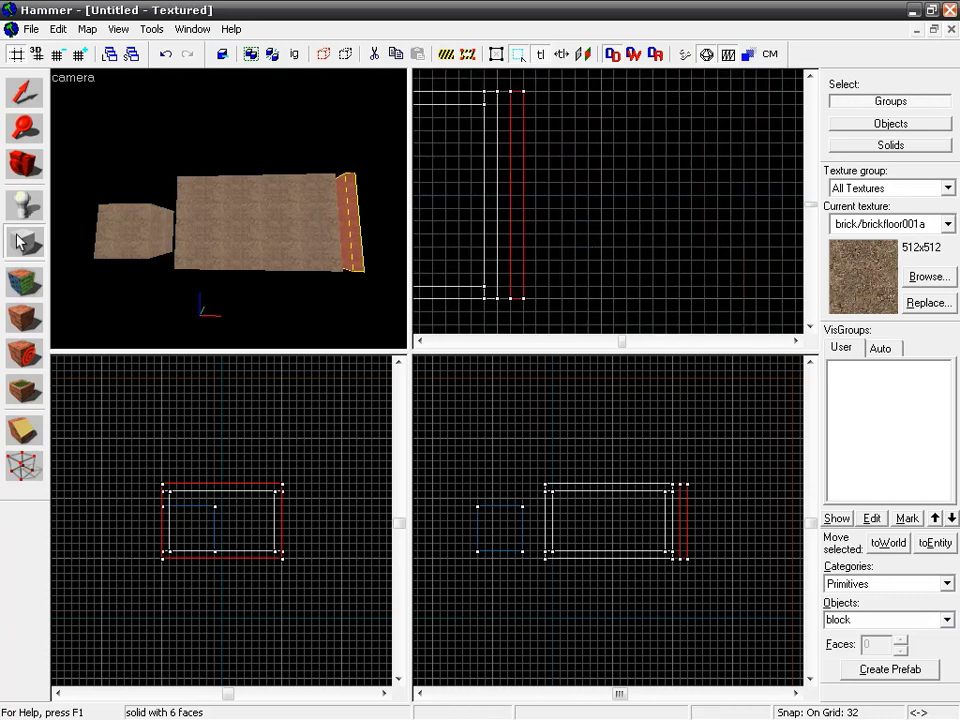
pyautogui.scroll(-2, 612, 158)
pyautogui.moveTo(590, 160); pyautogui.dragTo(659, 197)
pyautogui.moveTo(601, 122); pyautogui.dragTo(734, 123)
pyautogui.moveTo(598, 205); pyautogui.dragTo(642, 233, button='middle')
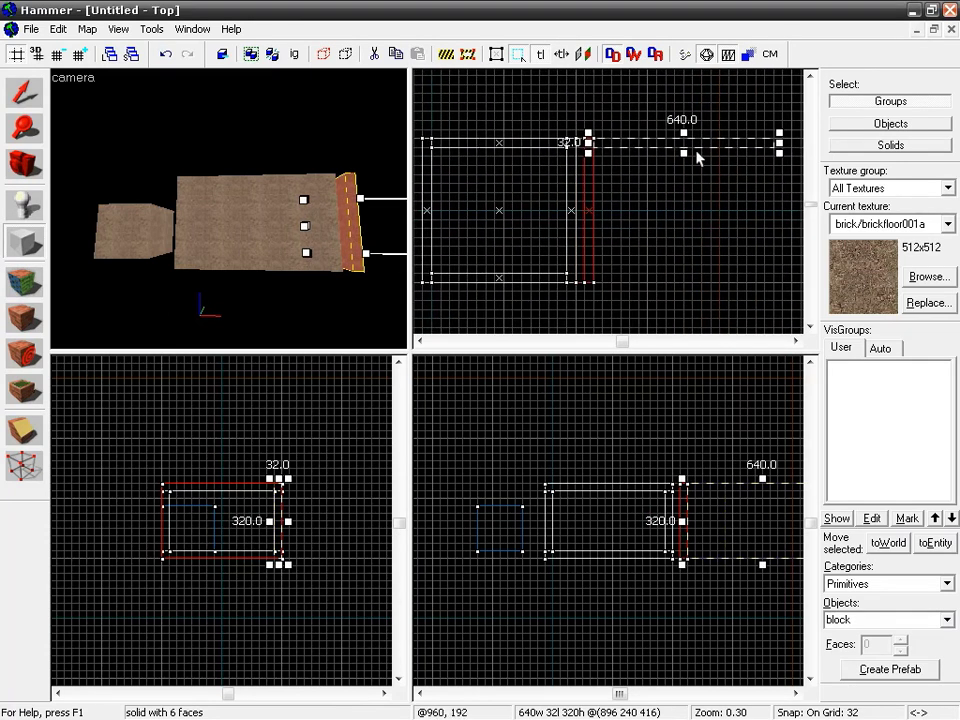
pyautogui.moveTo(780, 145)
pyautogui.mouseDown()
pyautogui.moveTo(655, 145)
pyautogui.moveTo(790, 145)
pyautogui.moveTo(722, 145)
pyautogui.moveTo(770, 145)
pyautogui.mouseUp()
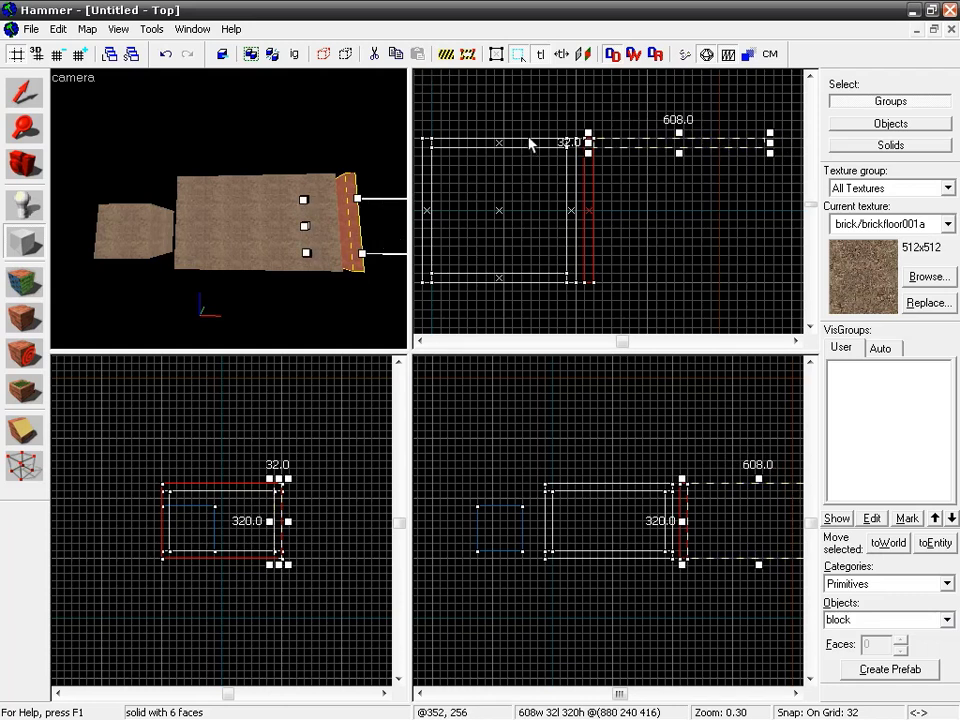
# Select the hollow room to check its dimensions, shorten the outlined wall to 480 wide, and create the block
pyautogui.click(24, 92)
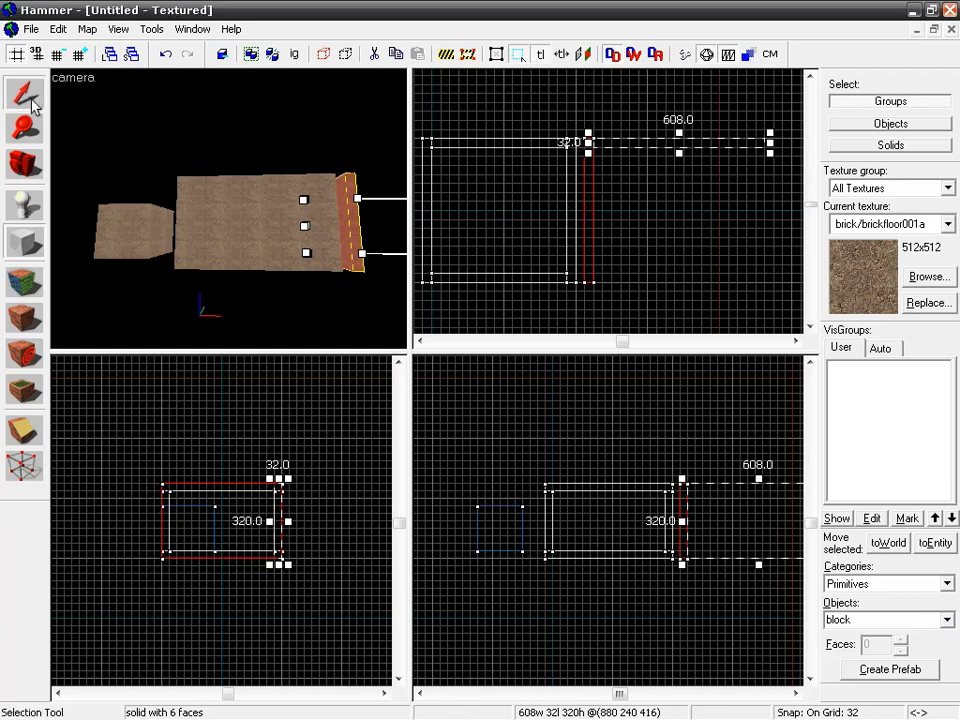
pyautogui.click(513, 148)
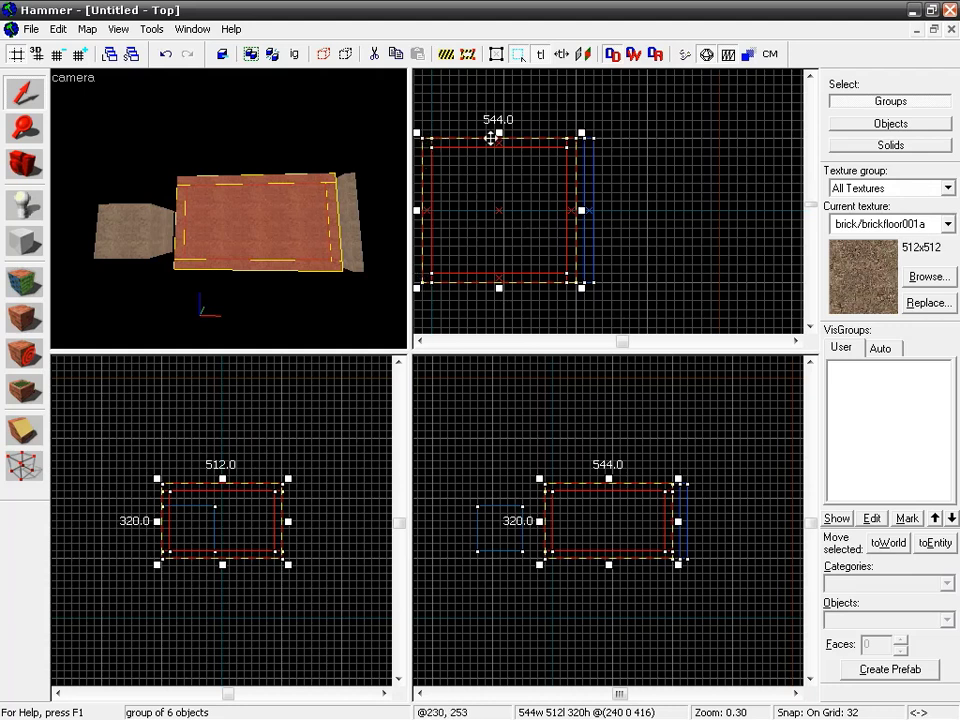
pyautogui.click(26, 241)
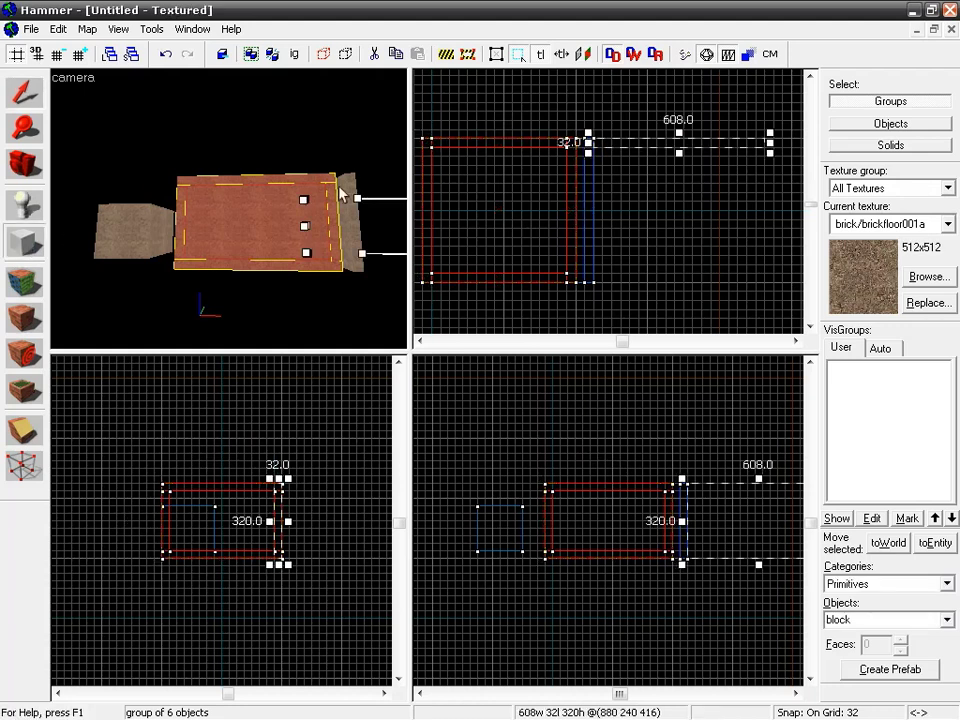
pyautogui.moveTo(770, 143); pyautogui.dragTo(735, 143)
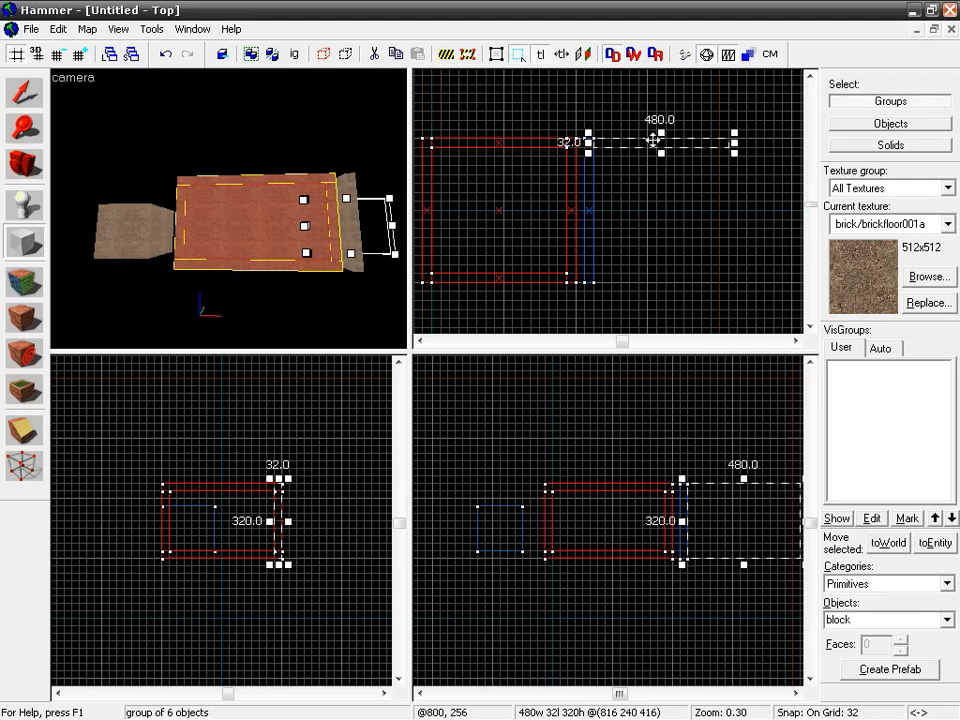
pyautogui.click(657, 138)
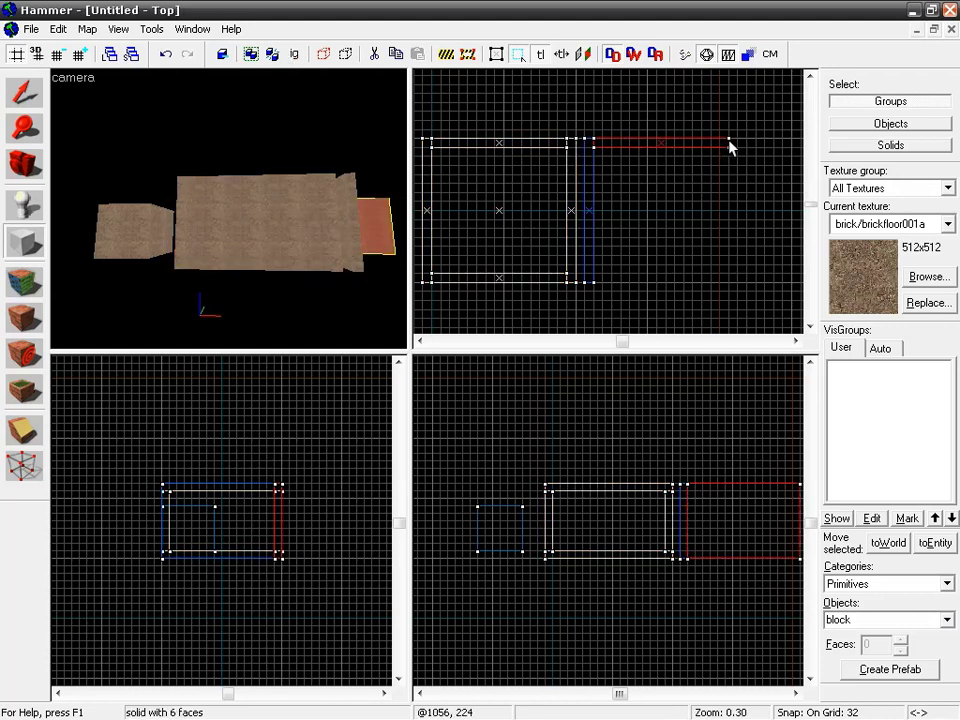
# Duplicate the 32 by 512 by 320 wall to the positive X end of the 480-wide wall
pyautogui.moveTo(728, 147); pyautogui.dragTo(737, 288)
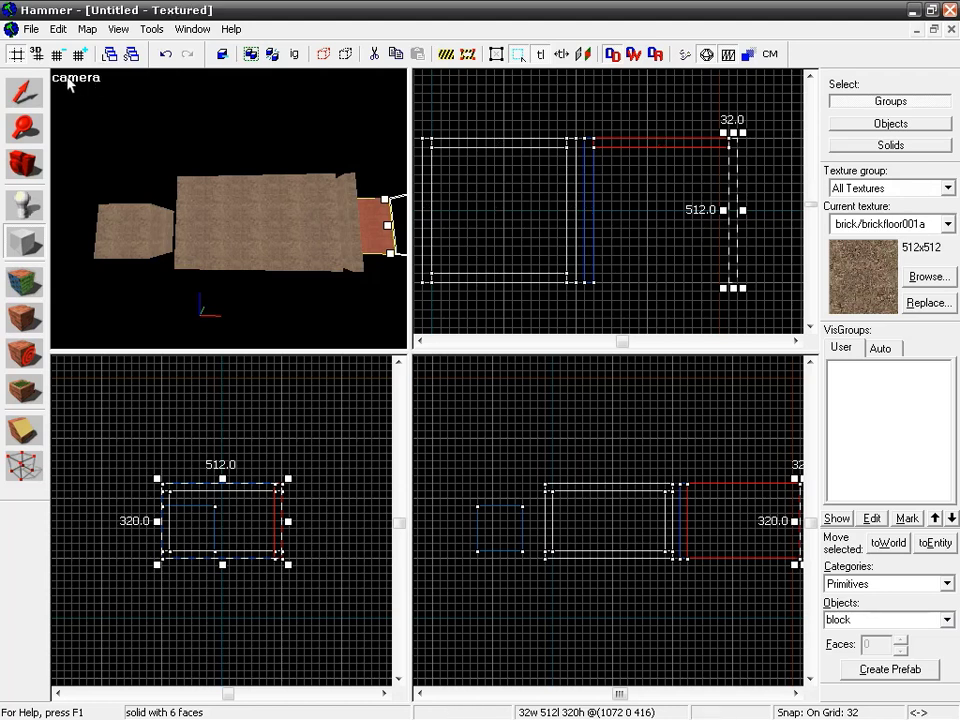
pyautogui.click(25, 93)
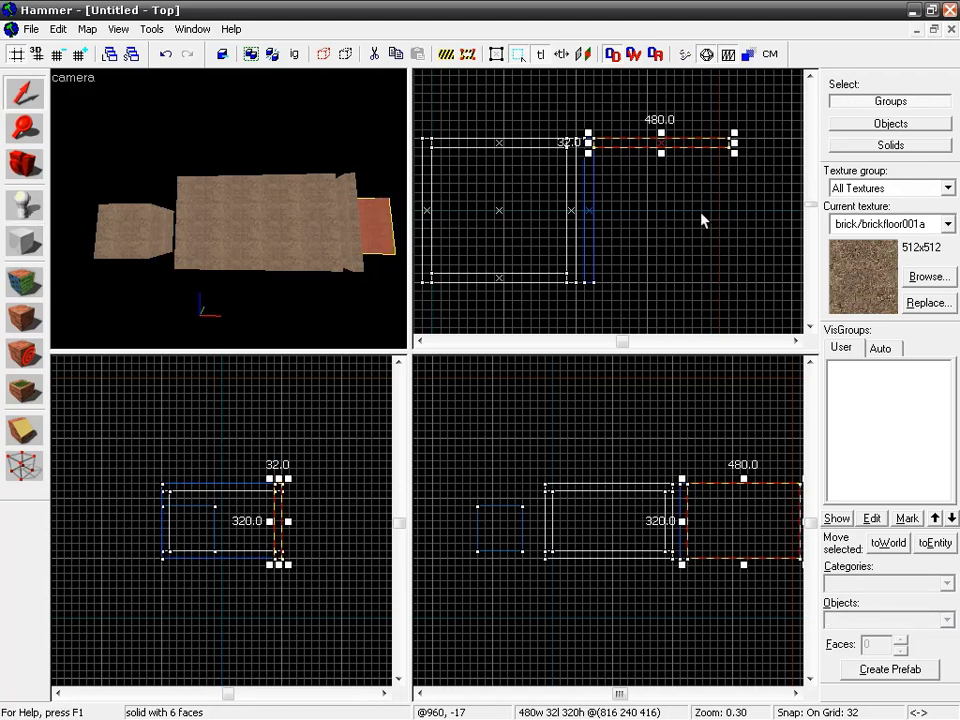
pyautogui.click(594, 184)
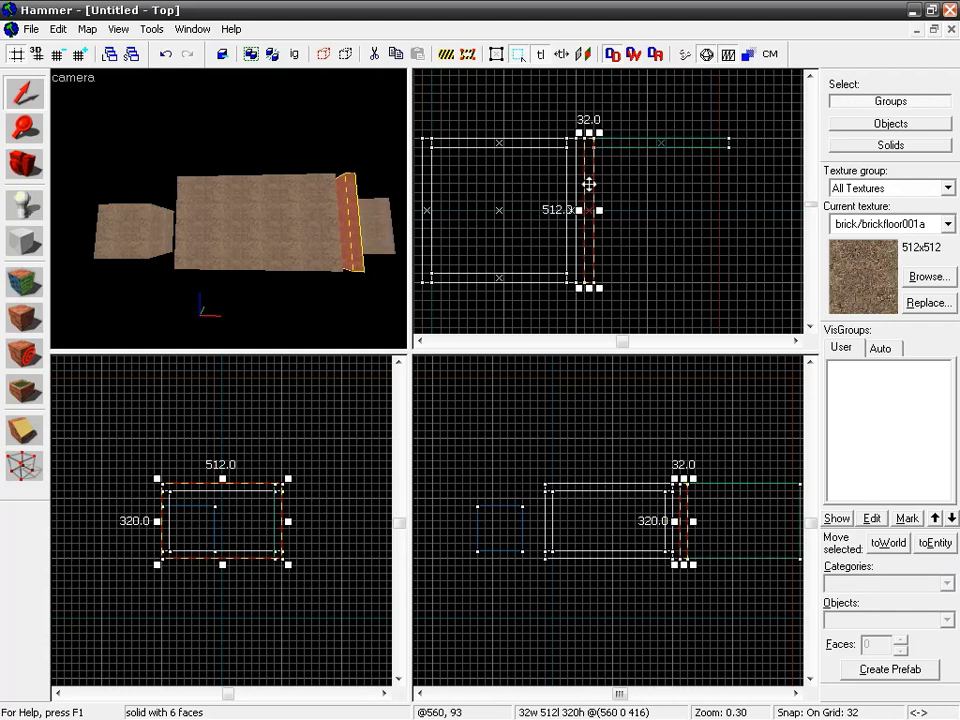
pyautogui.moveTo(589, 184); pyautogui.dragTo(736, 185)
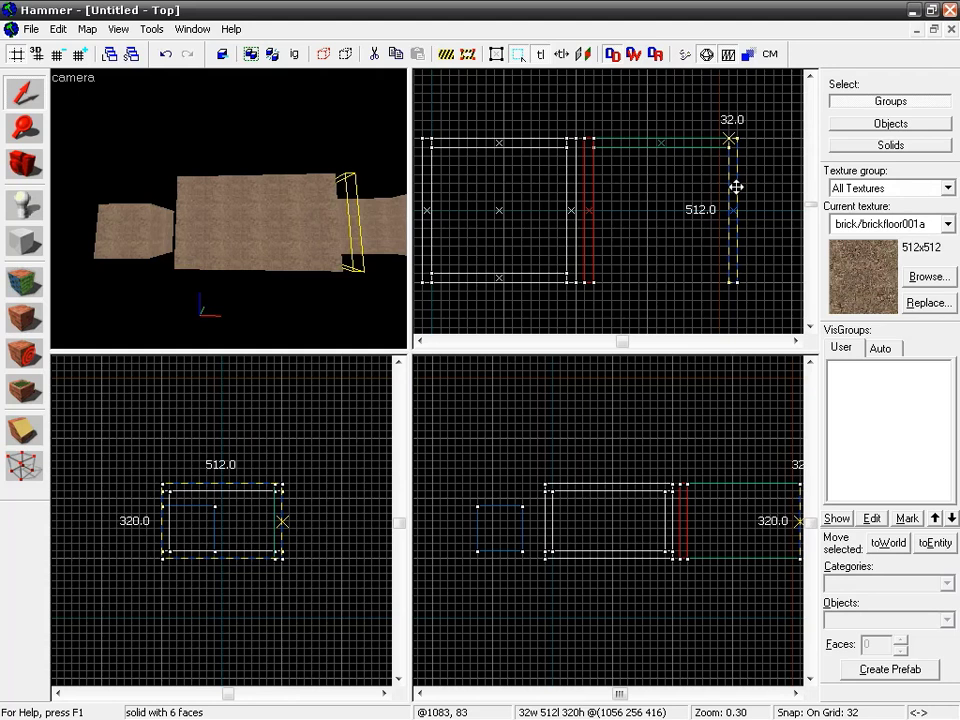
pyautogui.keyDown('shift'); pyautogui.moveTo(736, 187); pyautogui.dragTo(735, 186); pyautogui.keyUp('shift')
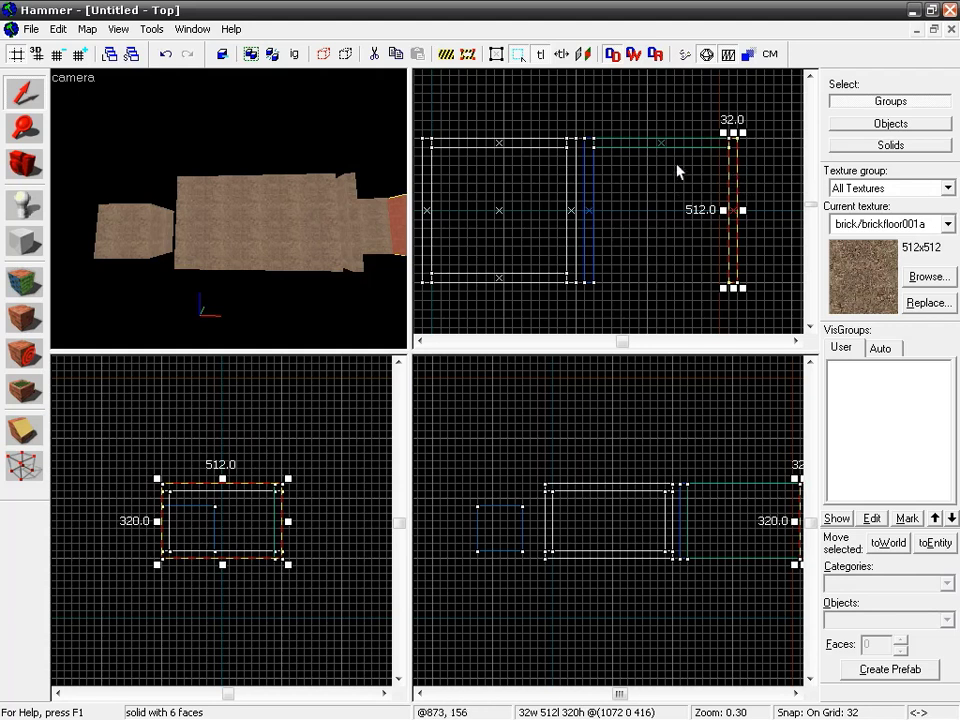
# Duplicate the 480-wide wall to the negative Y side between the two end walls and clear the selection
pyautogui.click(677, 143)
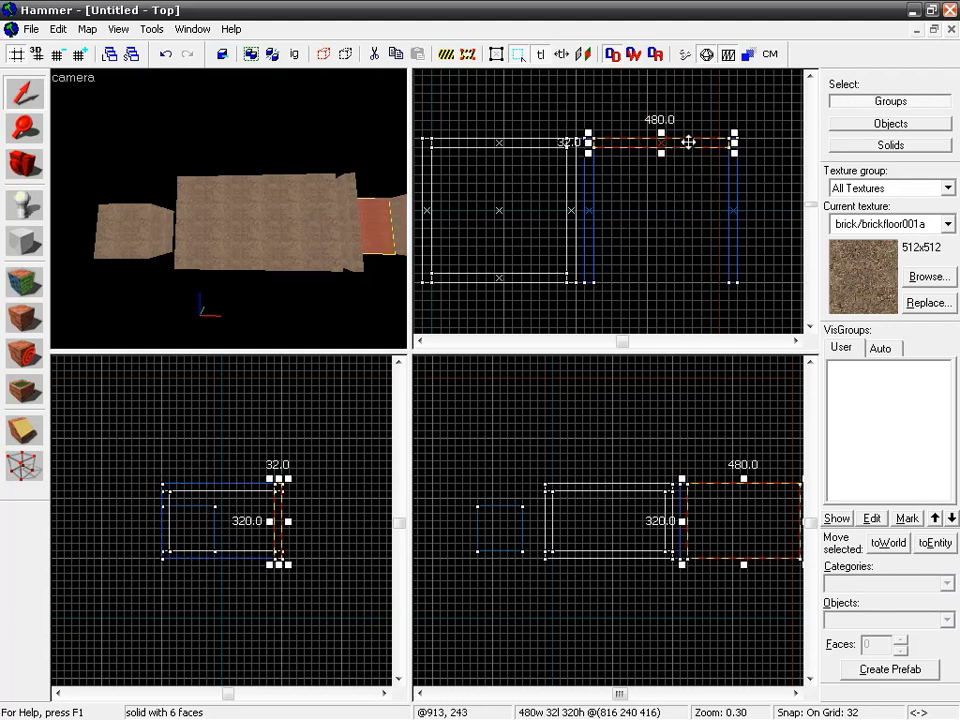
pyautogui.moveTo(688, 143); pyautogui.dragTo(681, 274)
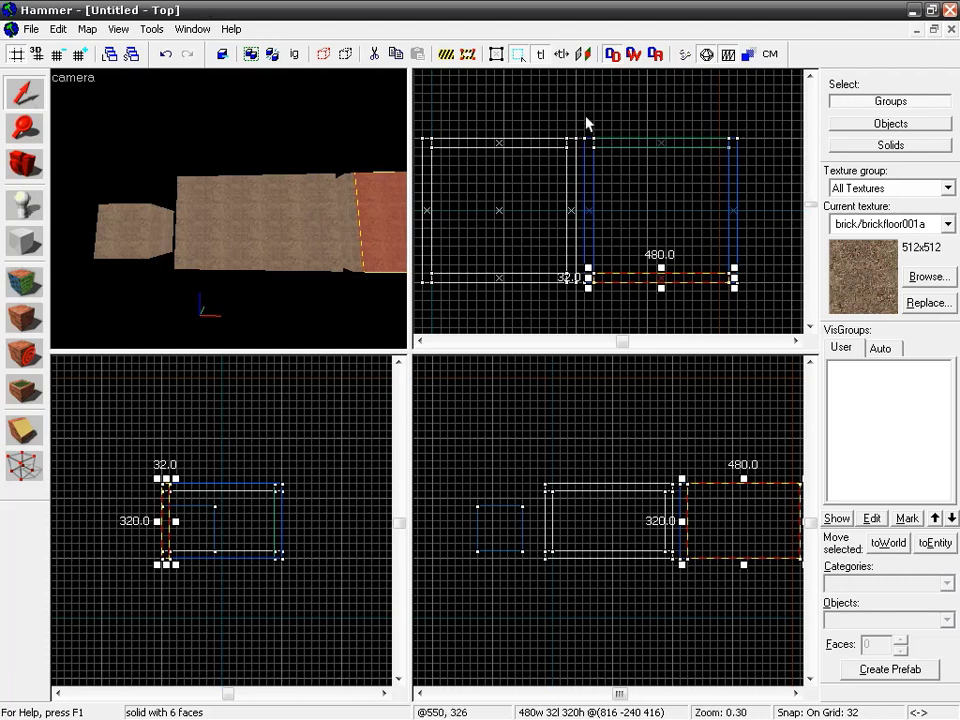
pyautogui.click(664, 212)
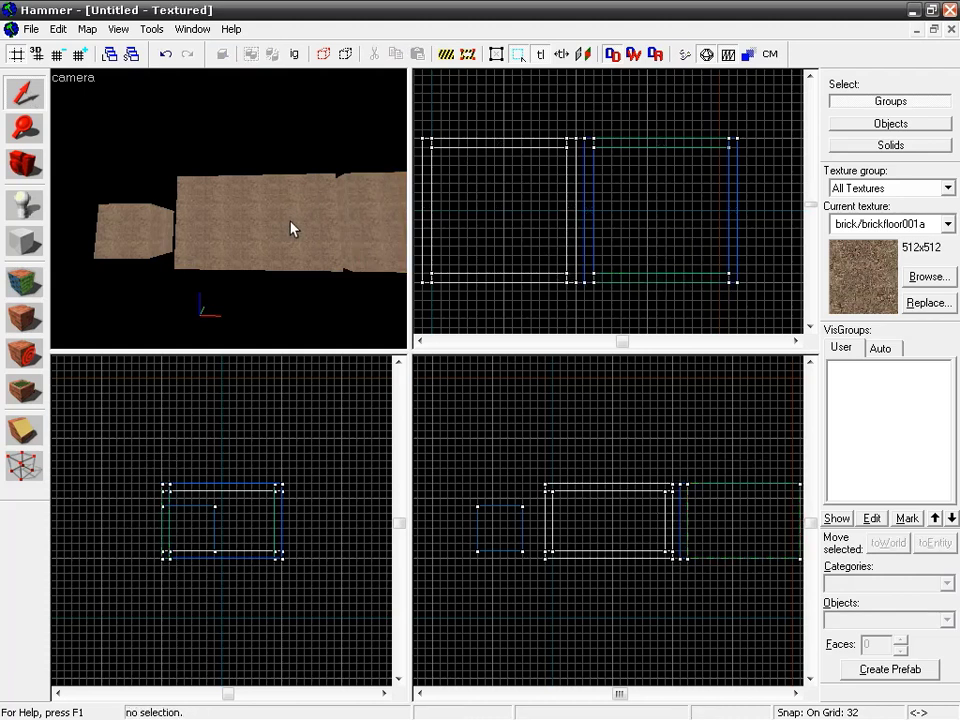
# Fly the camera around the hollowed room and the separate wall brushes to compare the two structures
pyautogui.press('z')
pyautogui.press('d')
pyautogui.press('a')
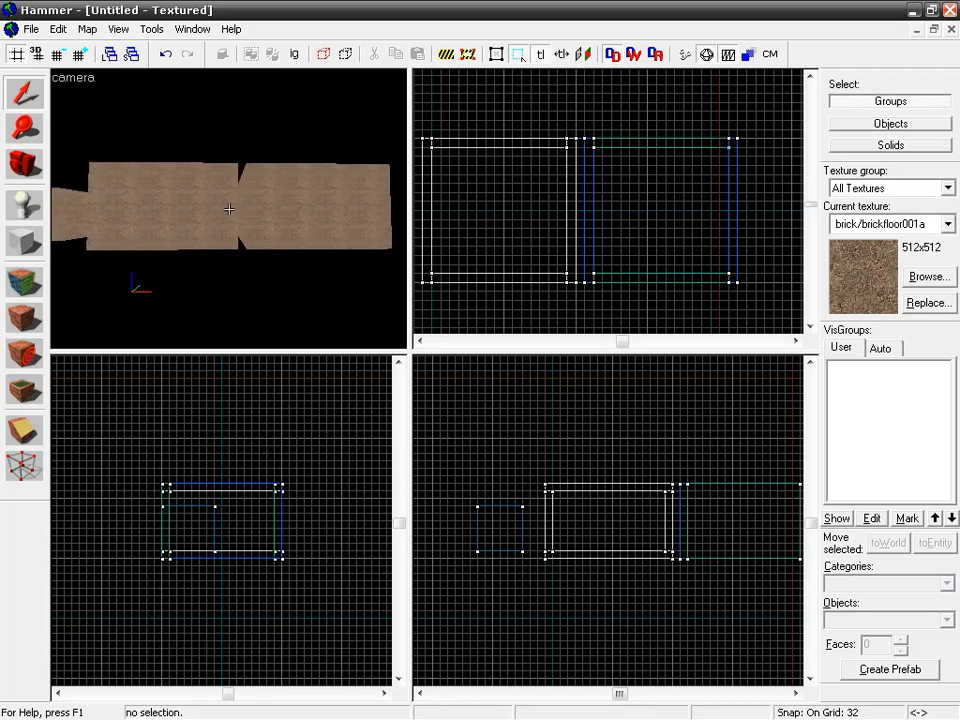
pyautogui.press('w')
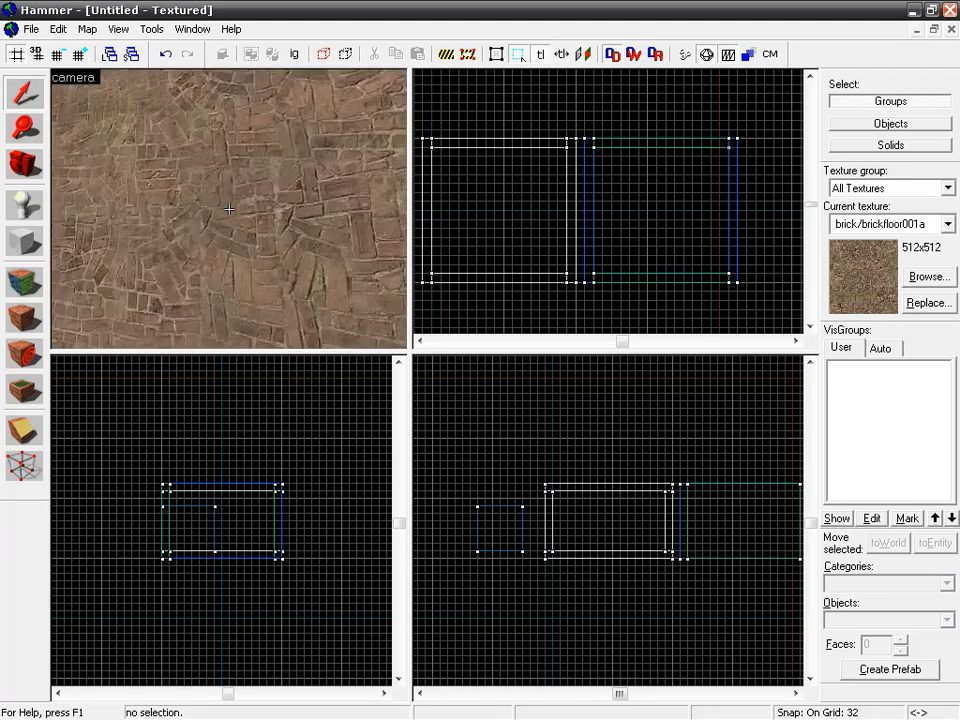
pyautogui.press('s')
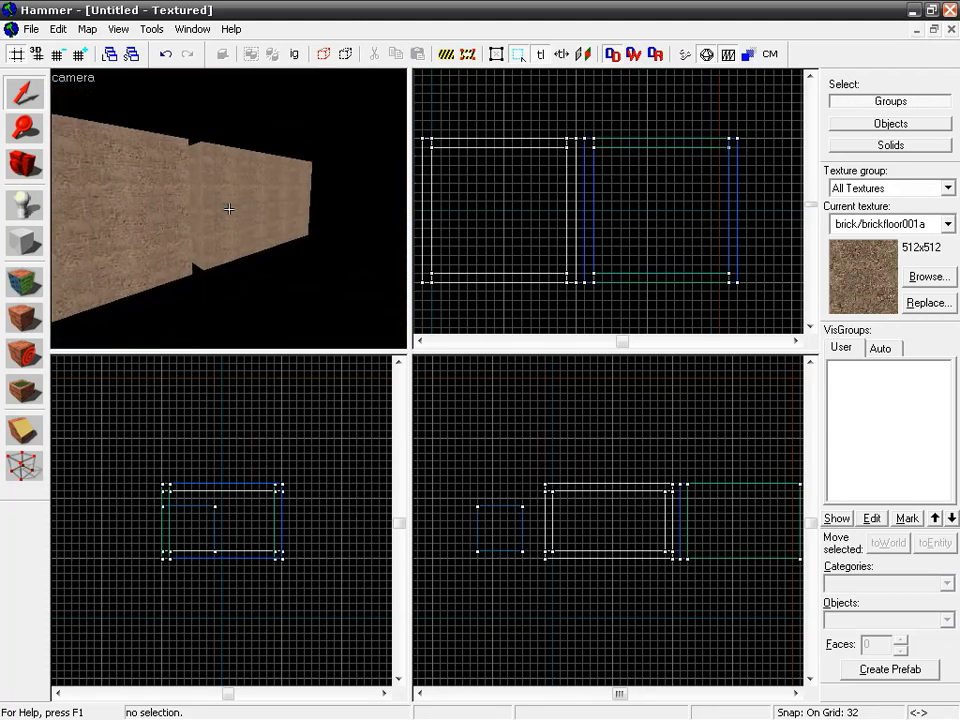
pyautogui.press('w')
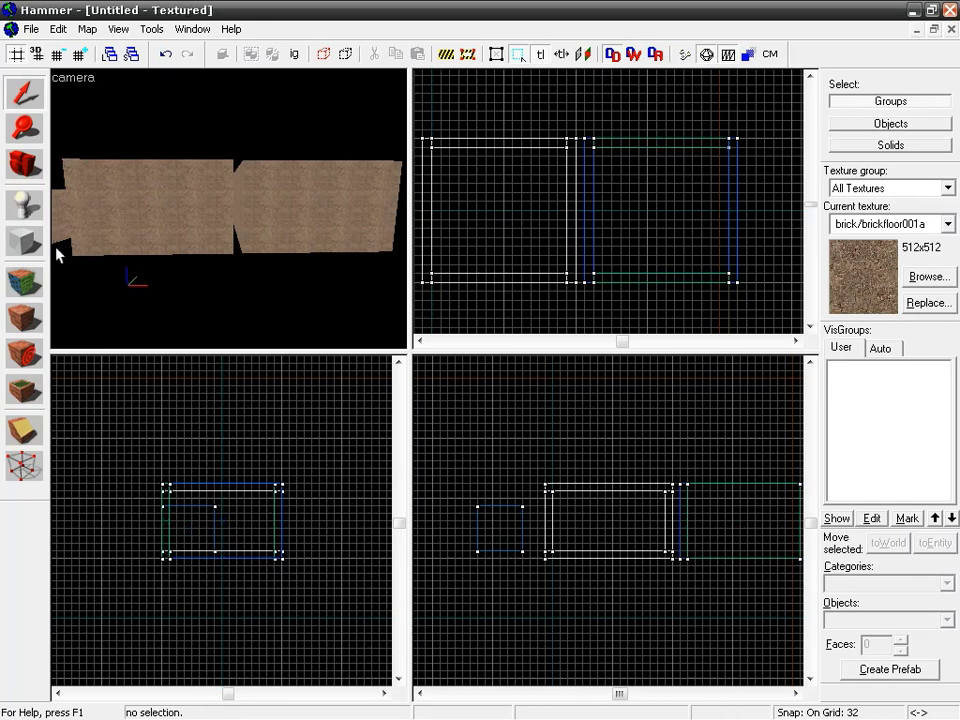
# Hide the small block in a new visgroup named smallbox, toggling the group visible once and hiding it again
pyautogui.click(129, 214)
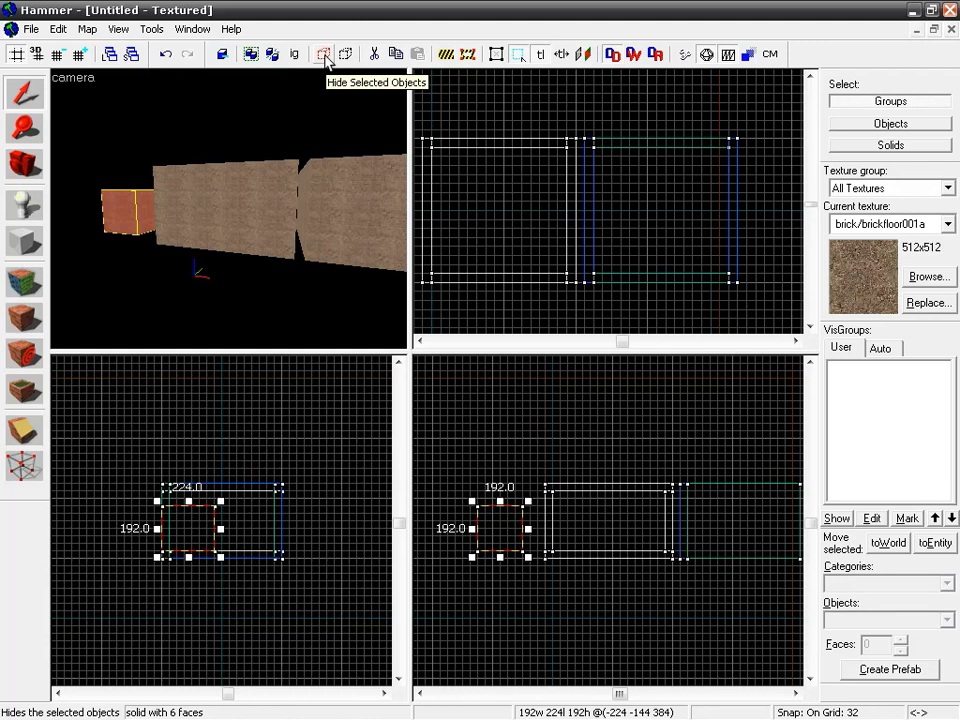
pyautogui.click(324, 56)
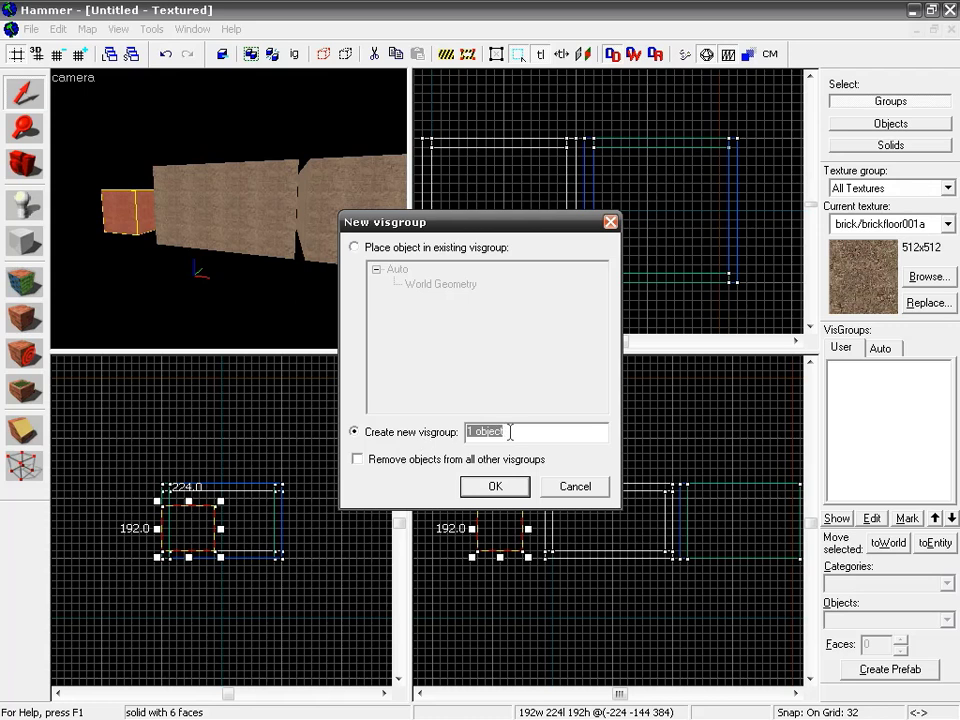
pyautogui.write('smallbox')
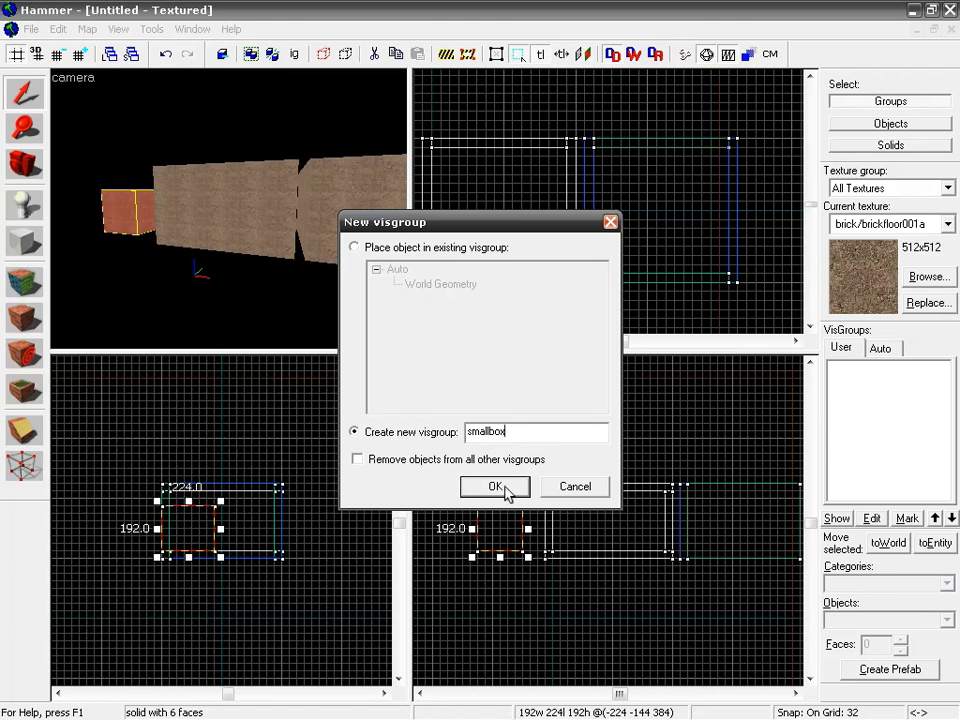
pyautogui.click(497, 487)
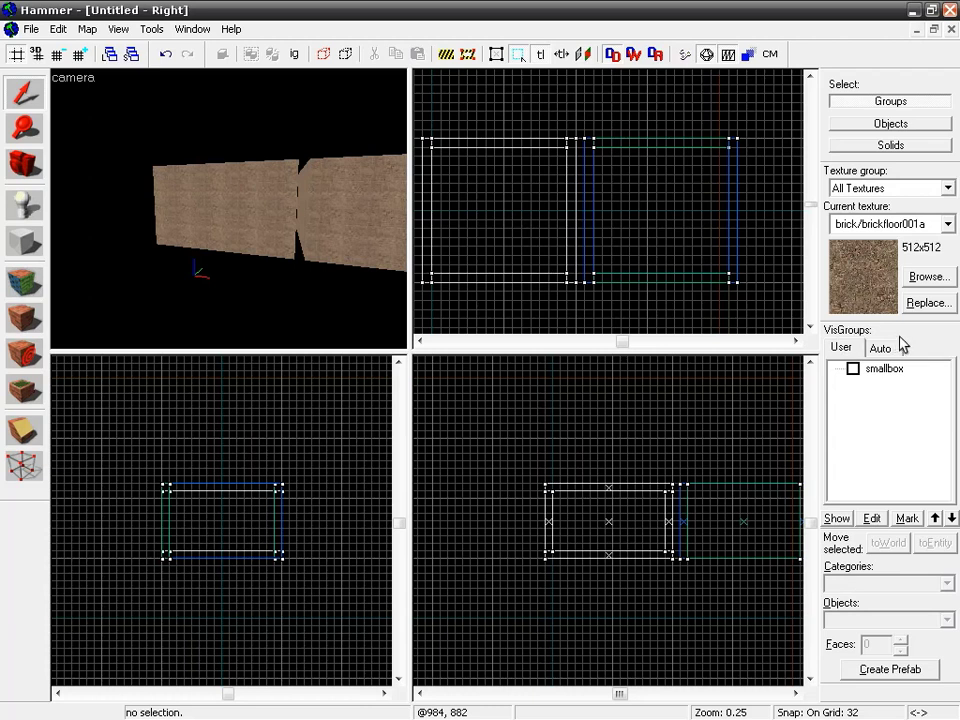
pyautogui.click(853, 369)
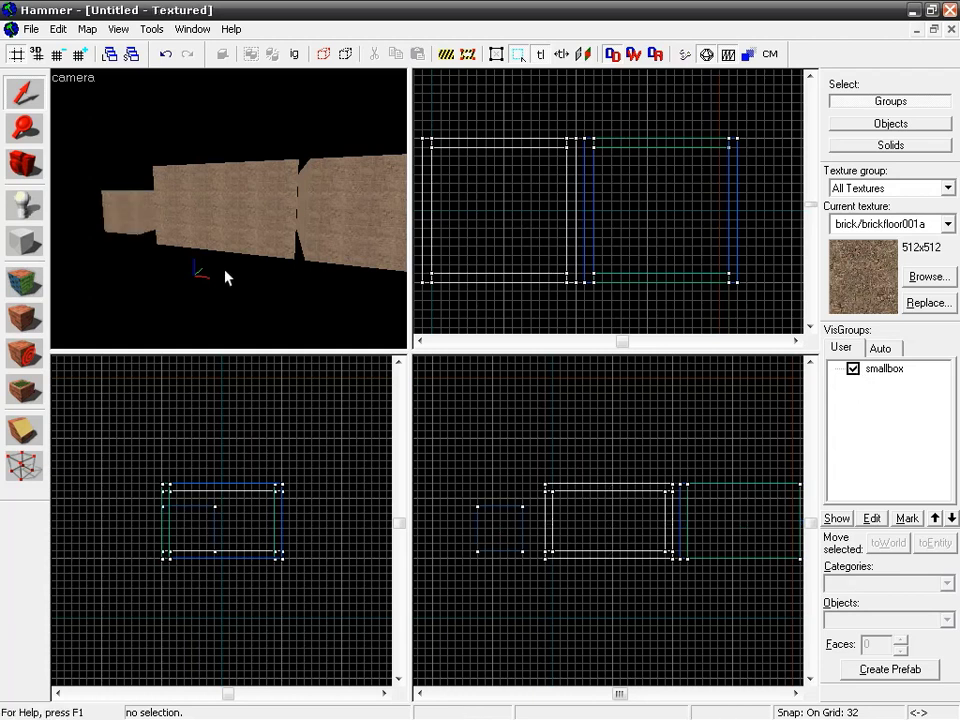
pyautogui.click(853, 369)
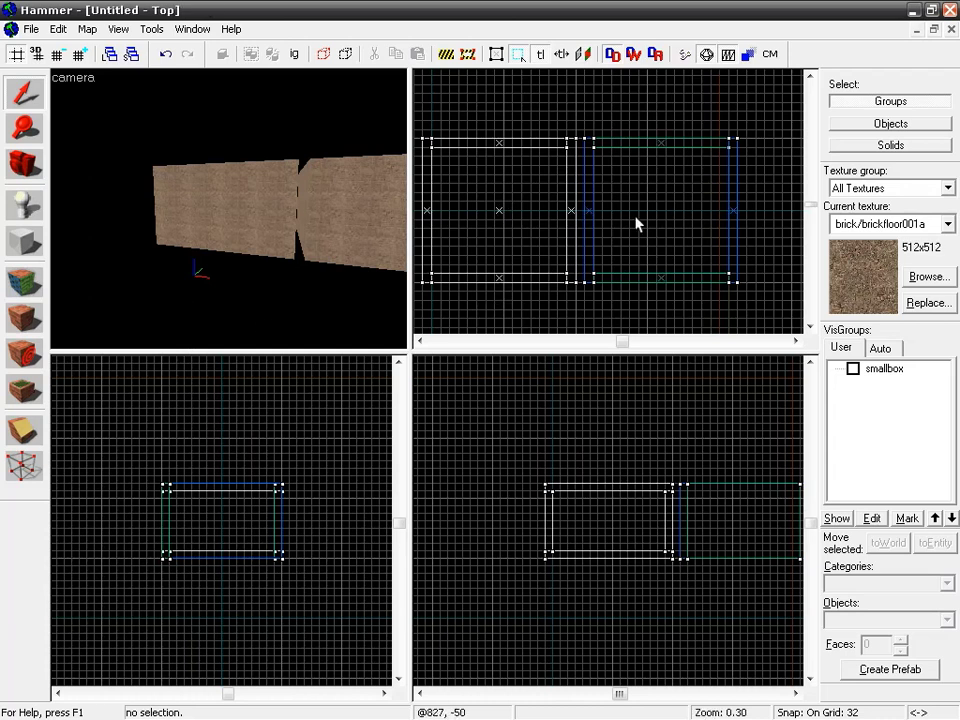
# Outline a block 480 wide and 448 long in the top view, filling the space between the four walls
pyautogui.moveTo(349, 246)
pyautogui.mouseDown()
pyautogui.moveTo(223, 216)
pyautogui.moveTo(229, 209)
pyautogui.mouseUp()
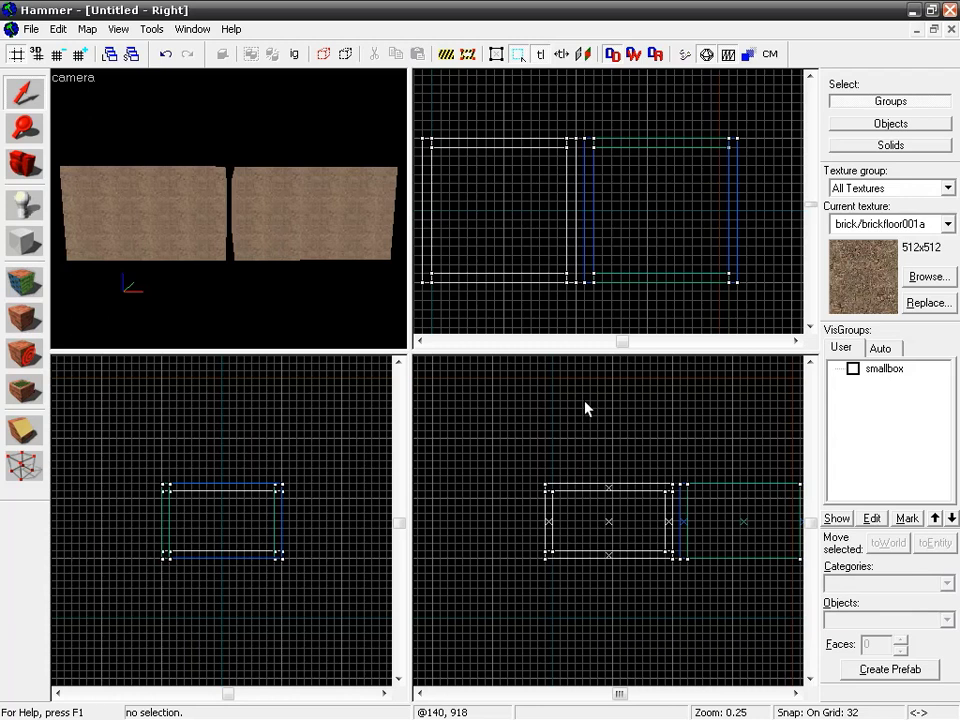
pyautogui.click(24, 238)
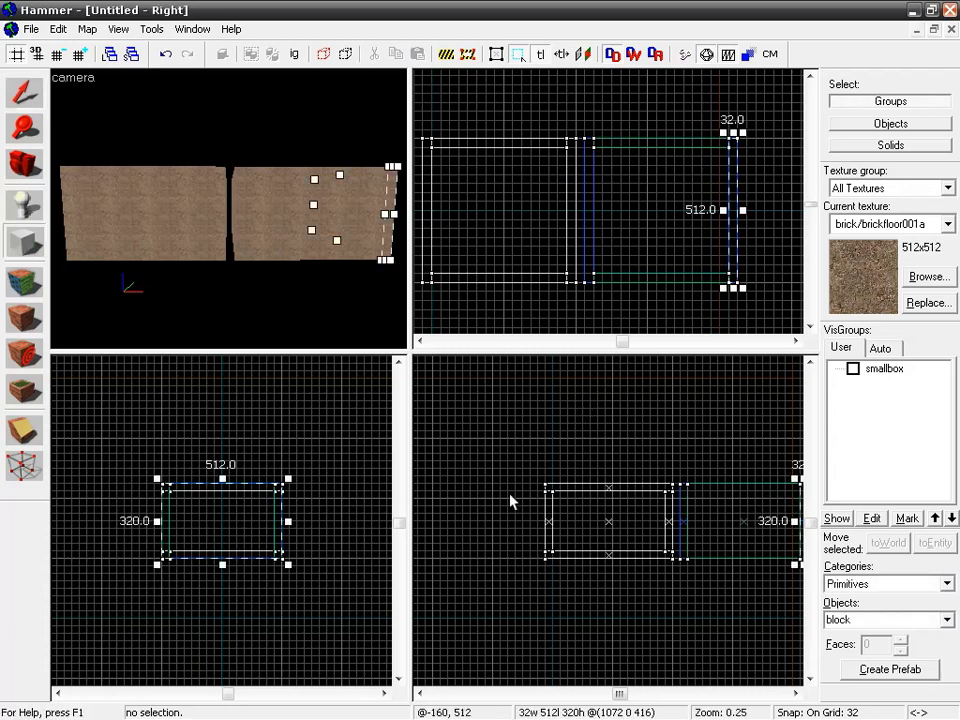
pyautogui.moveTo(585, 420); pyautogui.dragTo(515, 410)
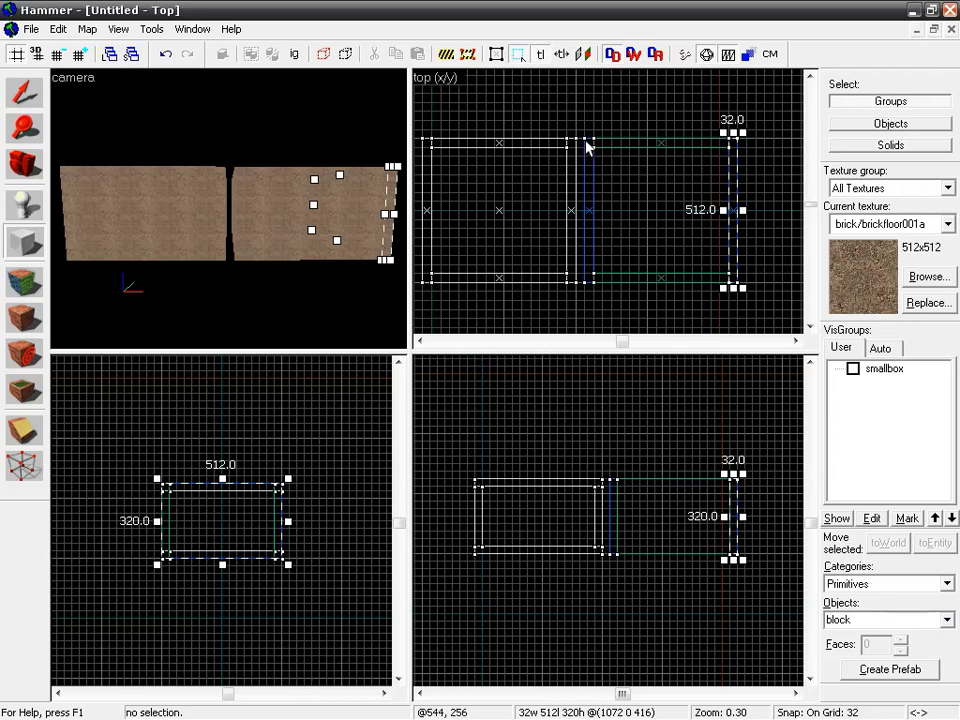
pyautogui.moveTo(585, 145); pyautogui.dragTo(740, 287)
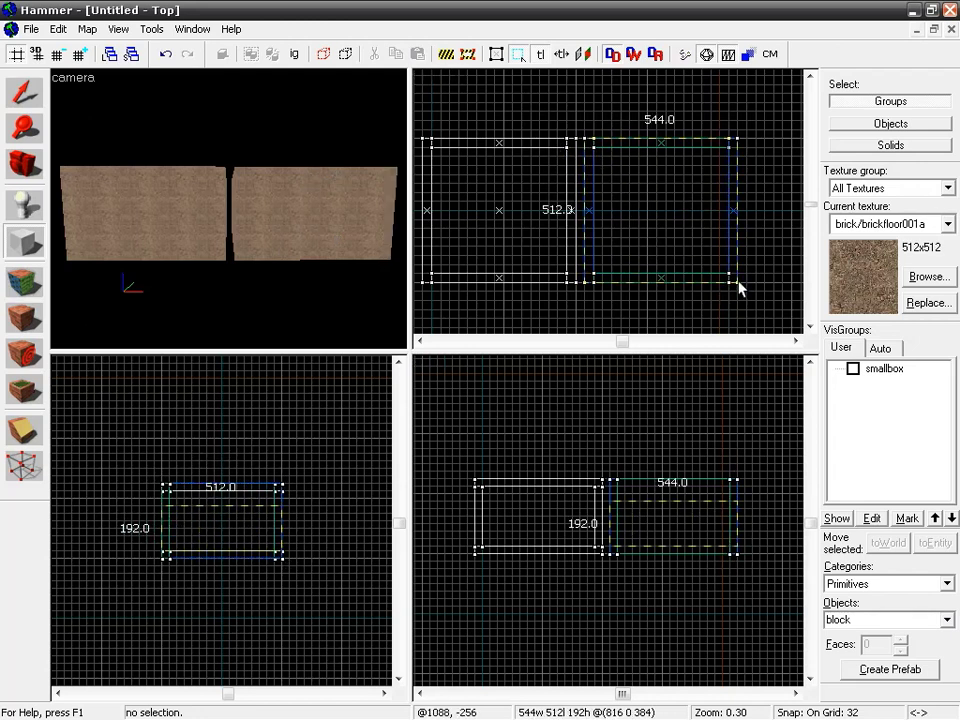
pyautogui.moveTo(740, 287); pyautogui.dragTo(733, 284)
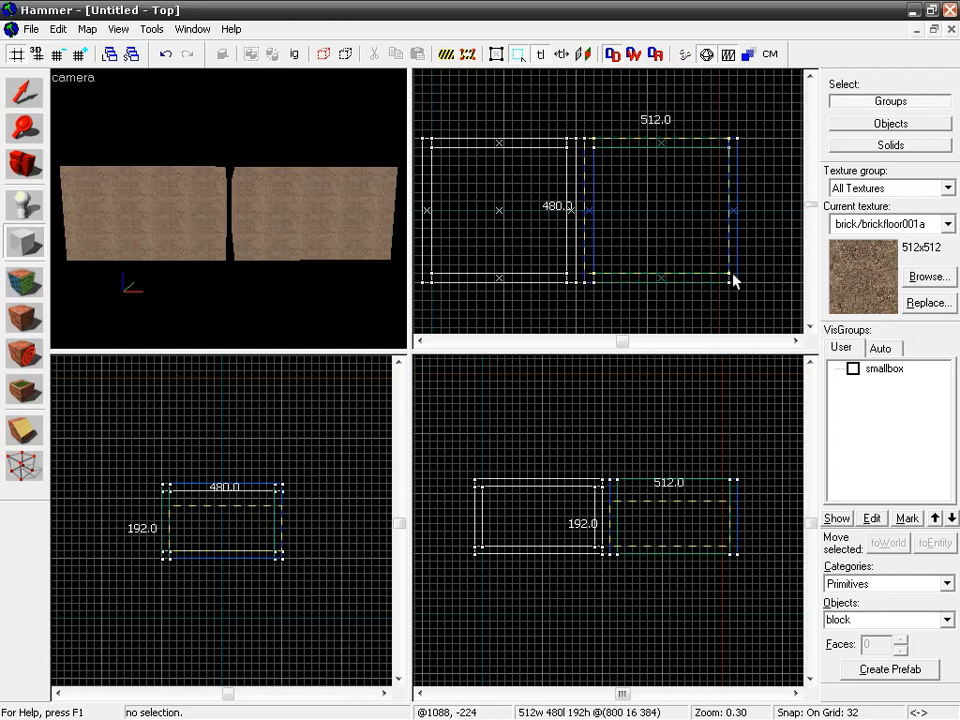
pyautogui.moveTo(651, 276); pyautogui.dragTo(731, 281)
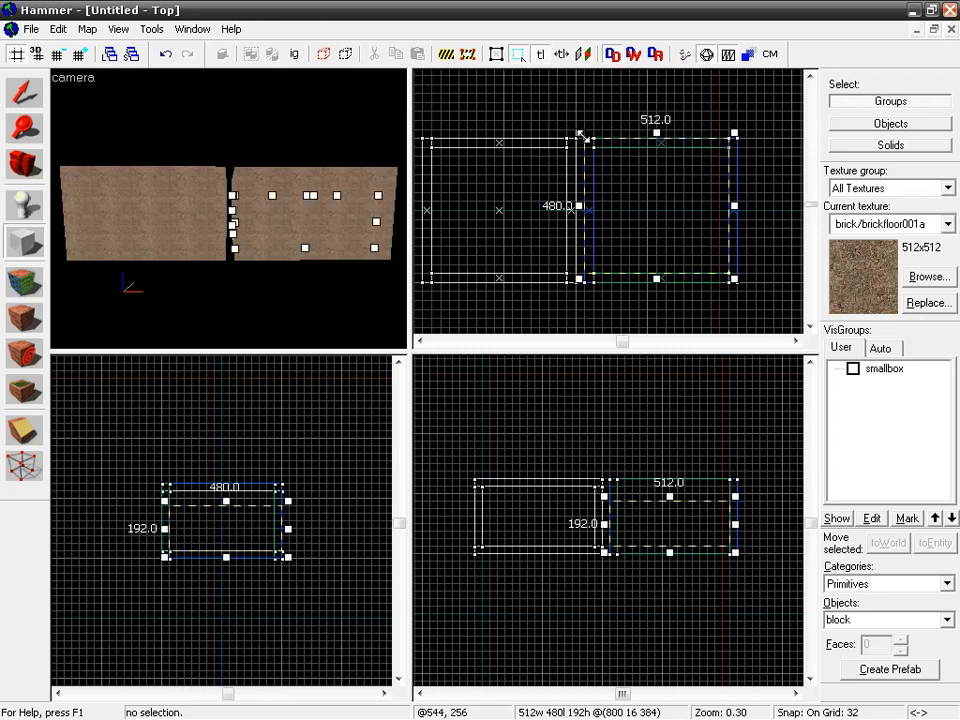
pyautogui.moveTo(579, 132); pyautogui.dragTo(588, 143)
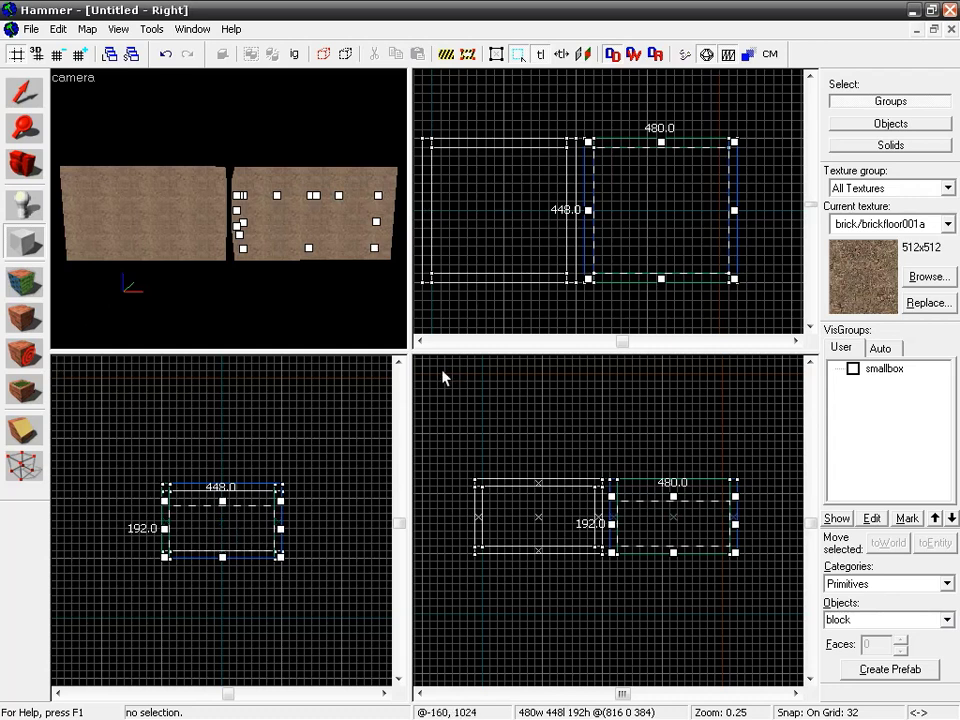
# Create the outlined block as a 32-high ceiling flush with the walls' top edges and duplicate it at their bottom edges as the floor
pyautogui.moveTo(649, 535); pyautogui.dragTo(647, 507)
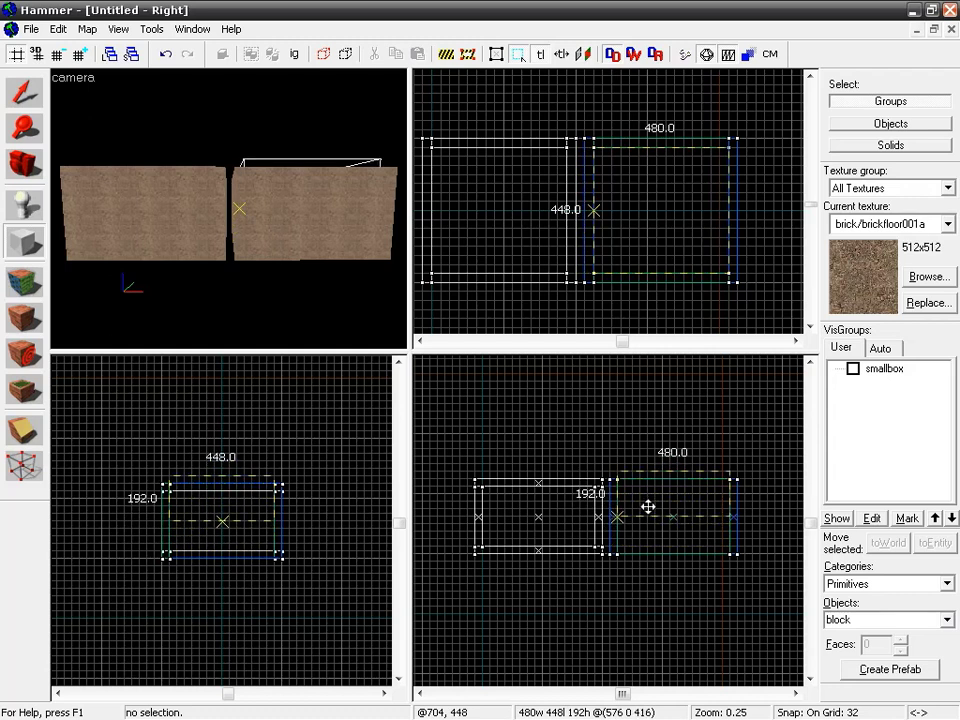
pyautogui.moveTo(648, 507); pyautogui.dragTo(672, 483)
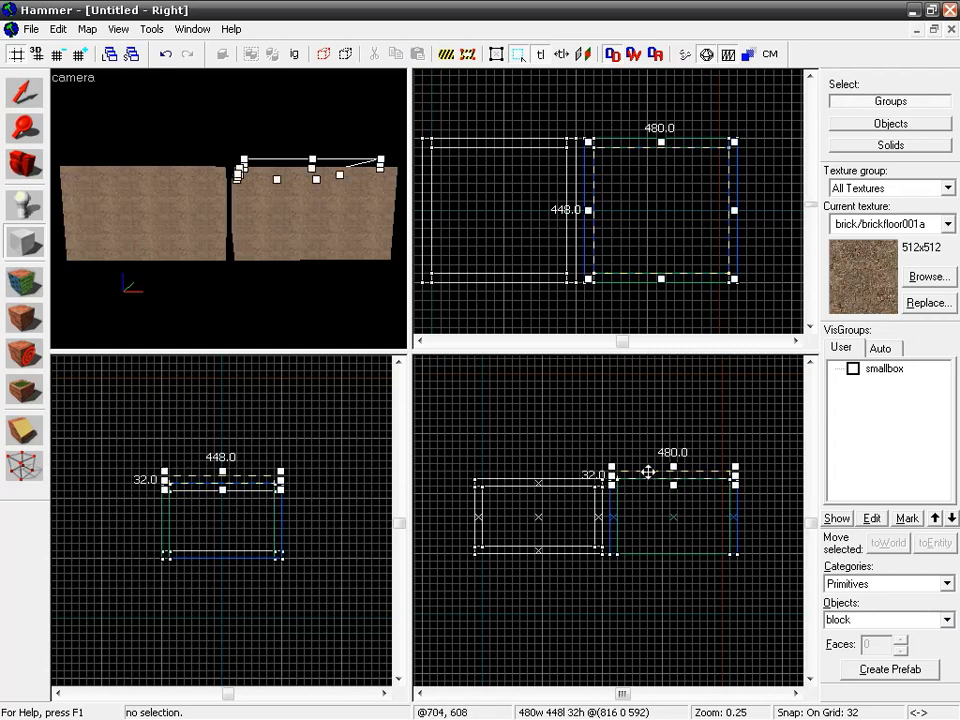
pyautogui.moveTo(648, 471); pyautogui.dragTo(647, 479)
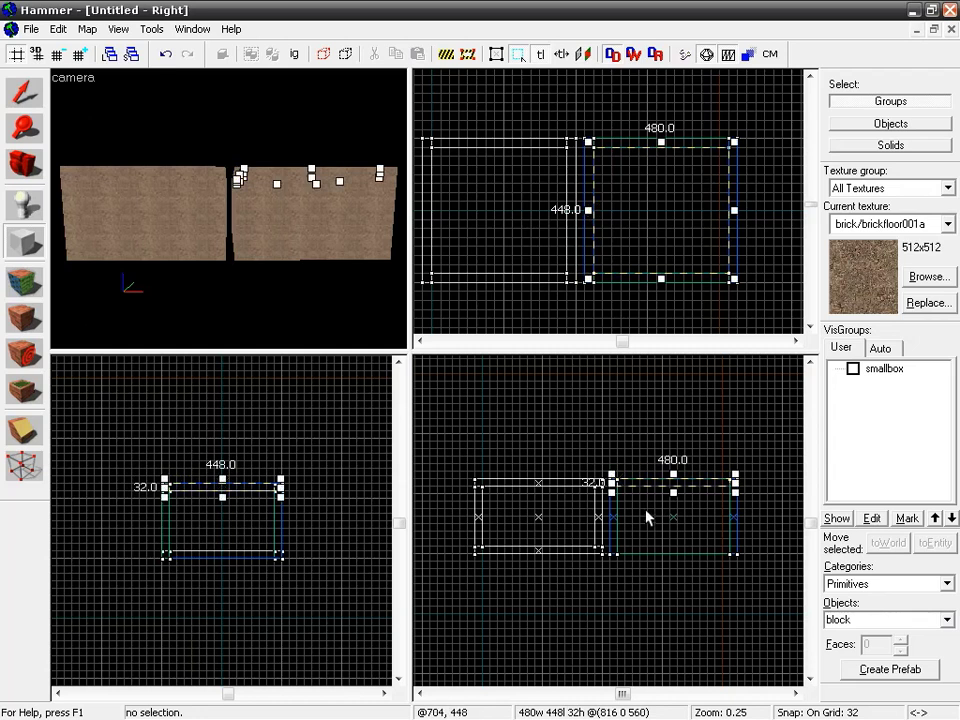
pyautogui.press('Return')
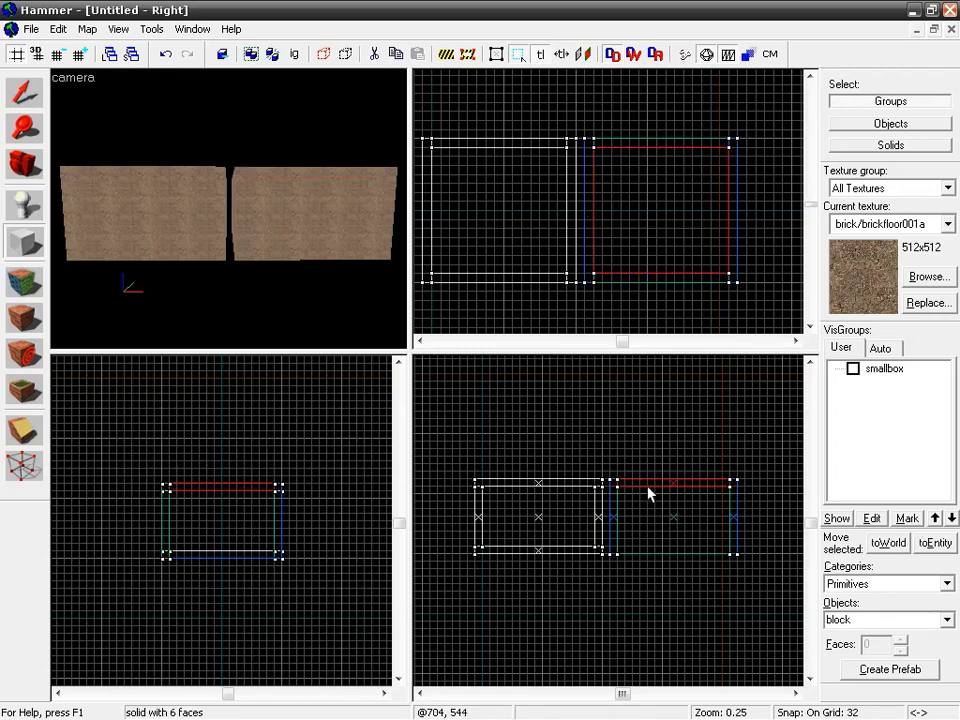
pyautogui.click(31, 98)
pyautogui.moveTo(643, 482); pyautogui.dragTo(641, 550)
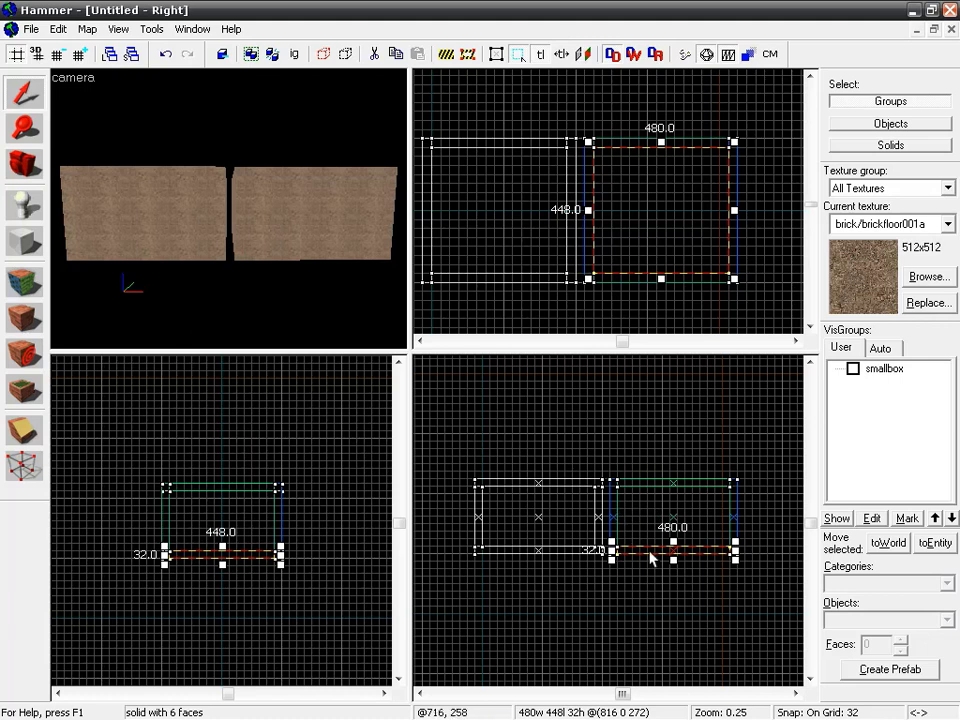
# Trim the wall nearest the hollowed room by 32 units at each end, top and bottom, to 448 long and 256 high
pyautogui.click(618, 525)
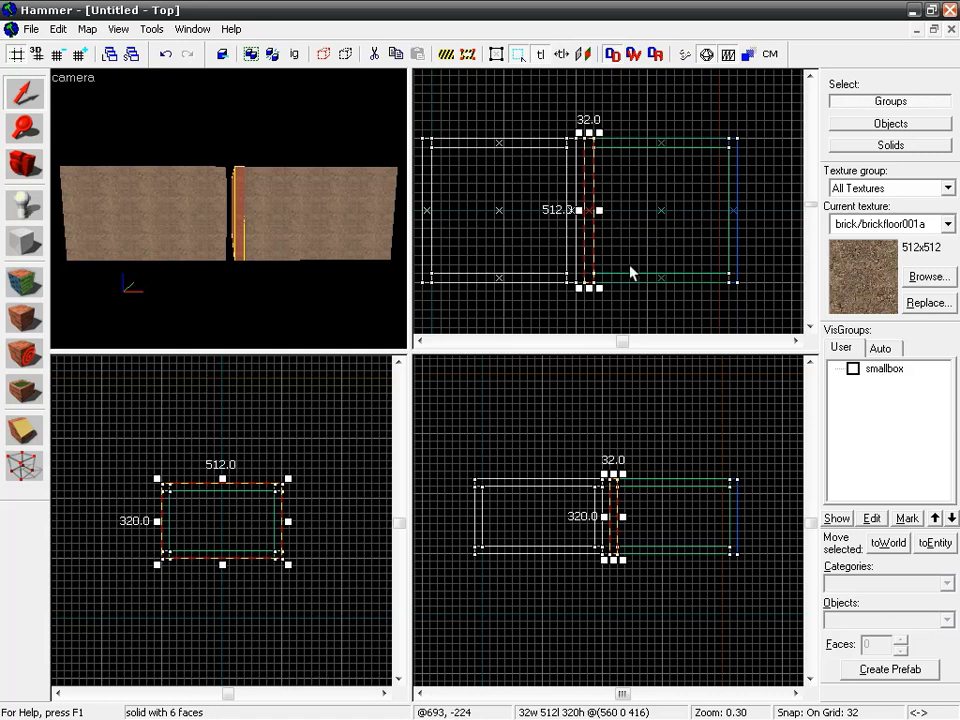
pyautogui.moveTo(589, 287); pyautogui.dragTo(589, 280)
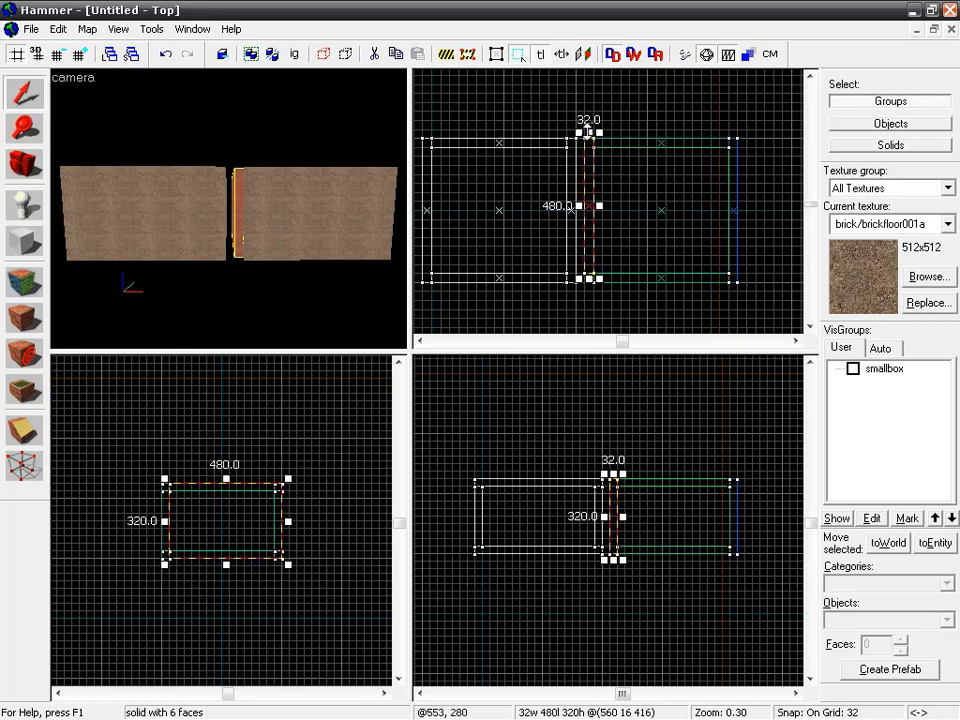
pyautogui.moveTo(589, 131); pyautogui.dragTo(589, 142)
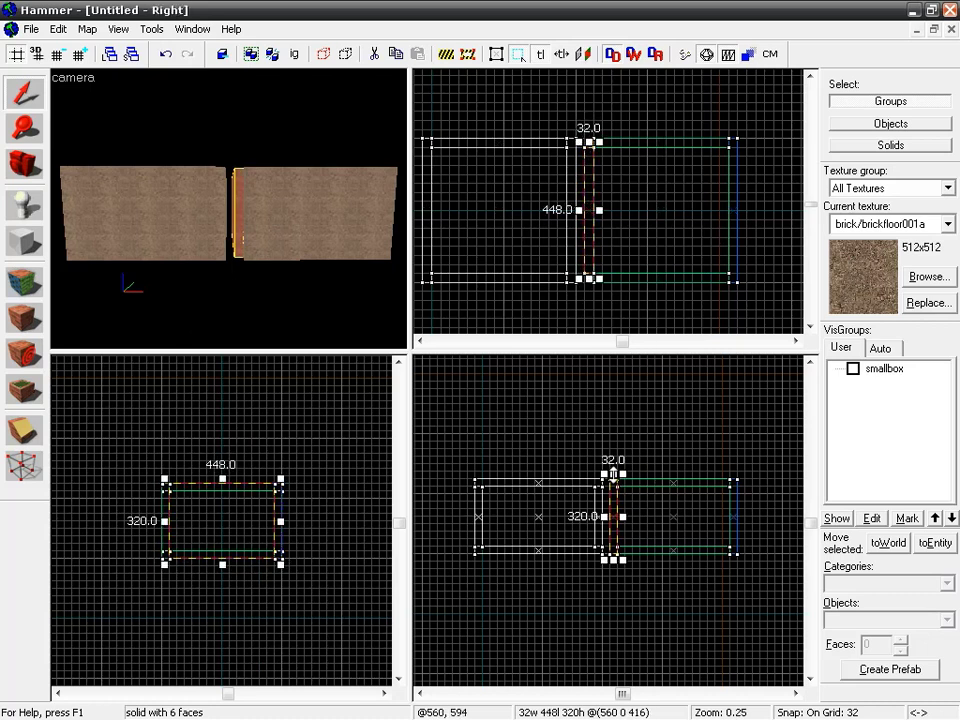
pyautogui.moveTo(612, 473); pyautogui.dragTo(612, 481)
pyautogui.moveTo(611, 559); pyautogui.dragTo(612, 552)
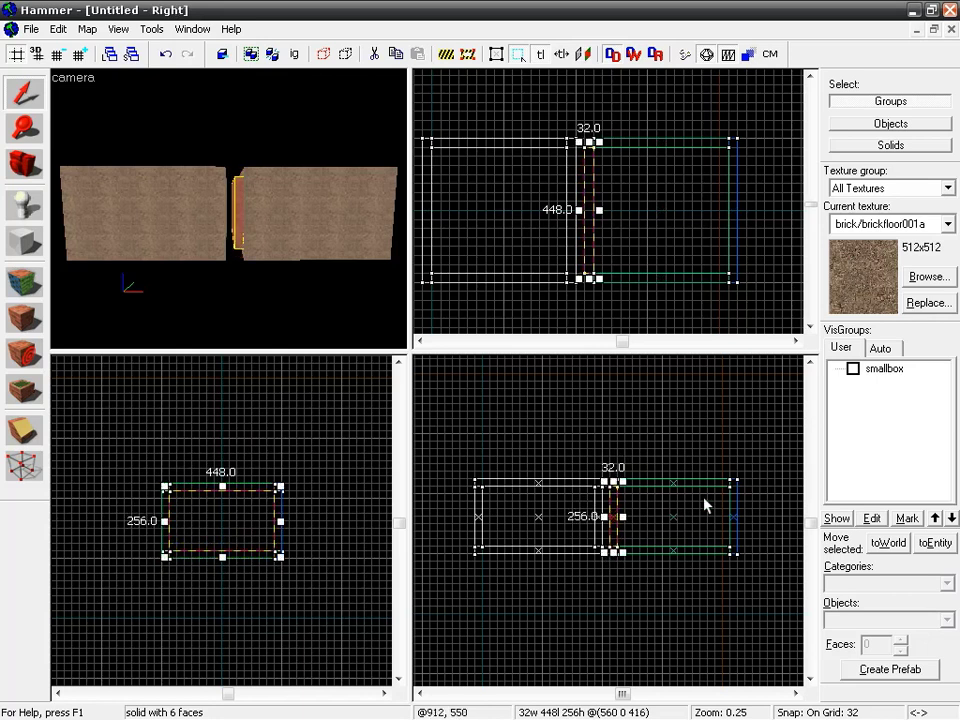
# Trim the wall farthest from the hollowed room by 32 units on all four edges, to 448 long and 256 high
pyautogui.click(735, 150)
pyautogui.moveTo(733, 135); pyautogui.dragTo(733, 144)
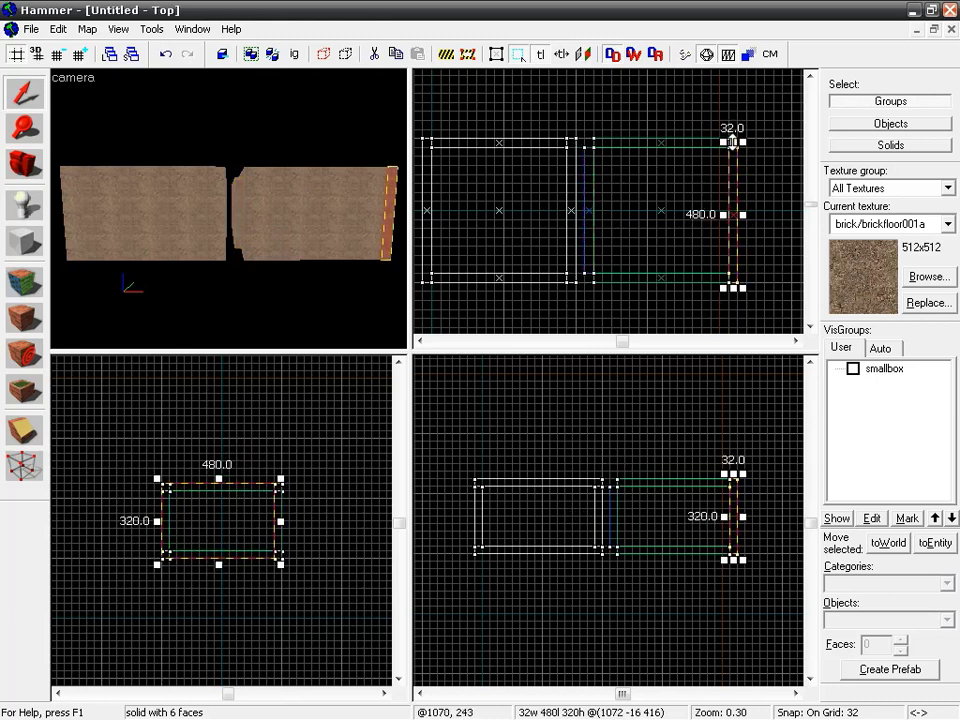
pyautogui.moveTo(735, 287); pyautogui.dragTo(735, 278)
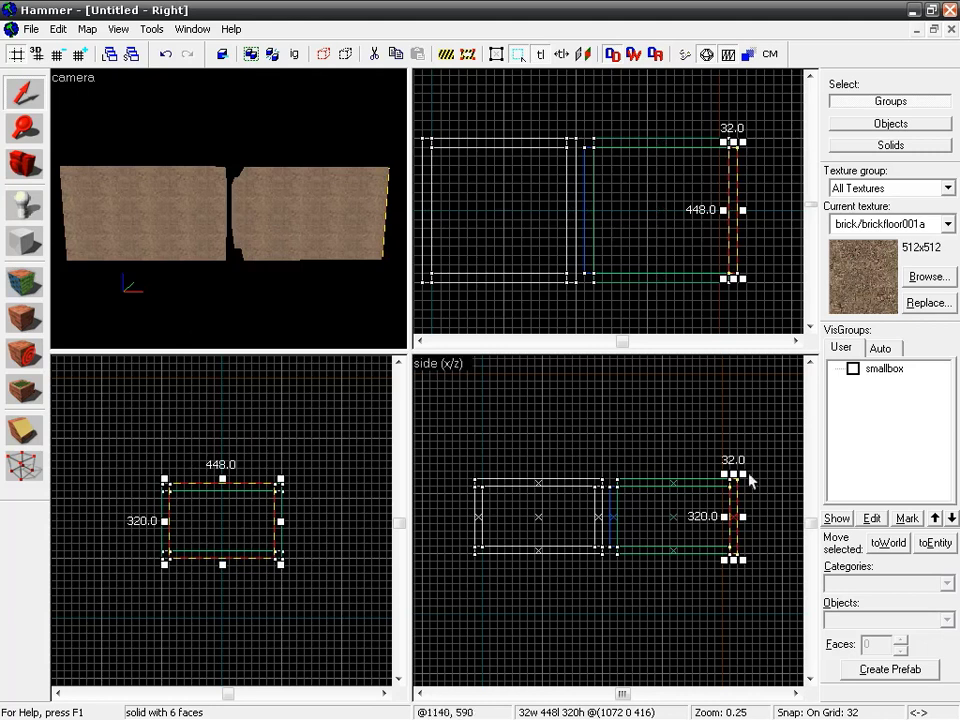
pyautogui.moveTo(733, 474); pyautogui.dragTo(733, 481)
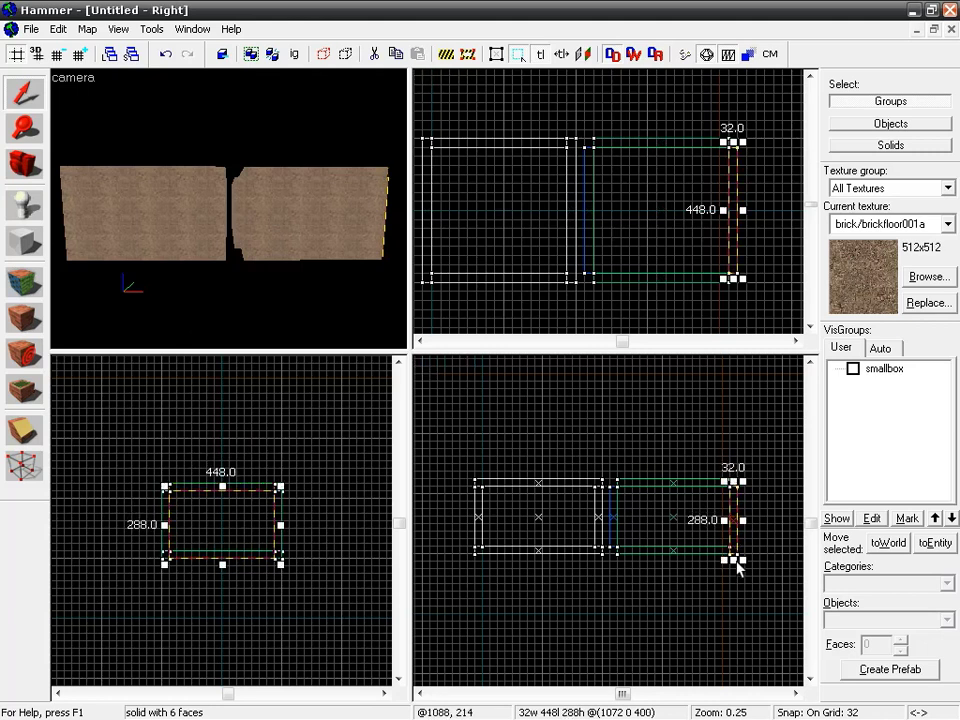
pyautogui.moveTo(735, 561); pyautogui.dragTo(733, 553)
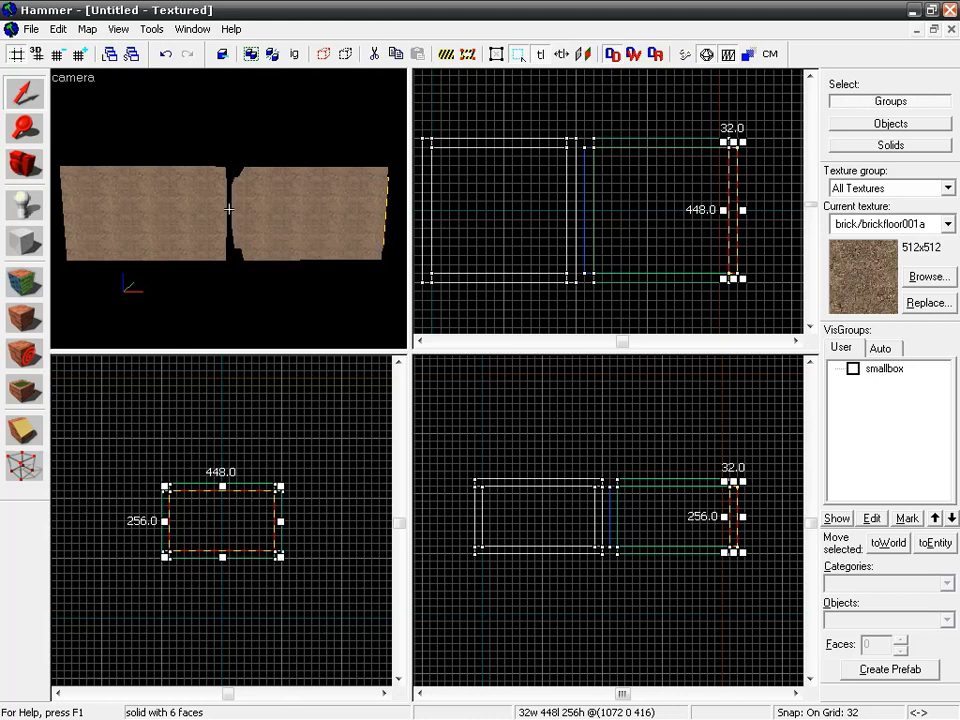
# Examine the outside of the separately built room in the 3D view, checking the edges of the trimmed walls
pyautogui.press('z')
pyautogui.press('d')
pyautogui.press('d')
pyautogui.press('w')
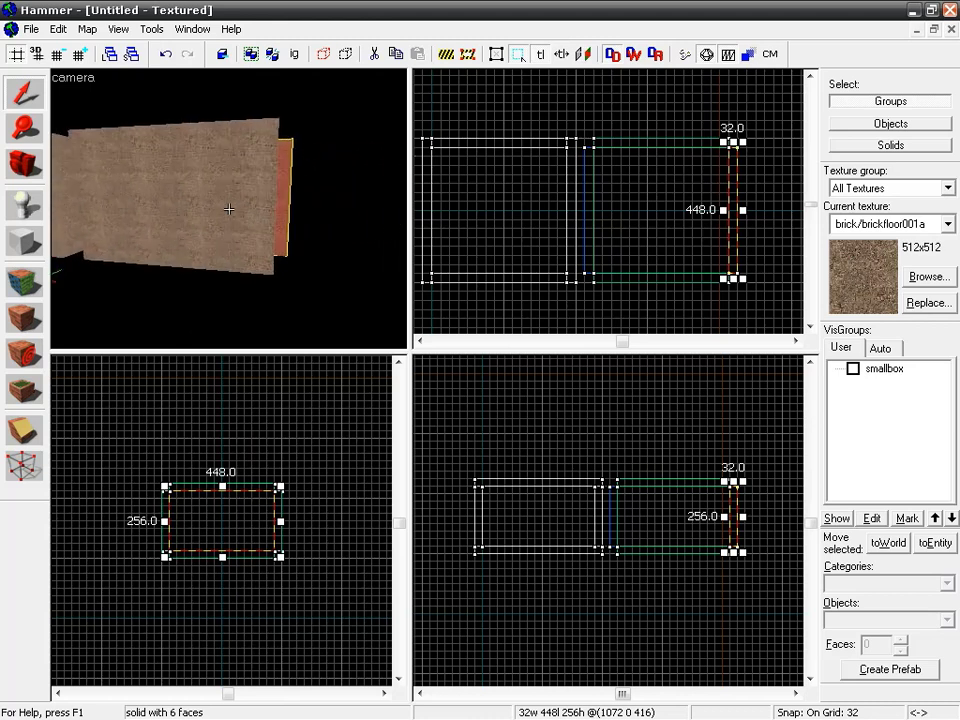
pyautogui.press('a')
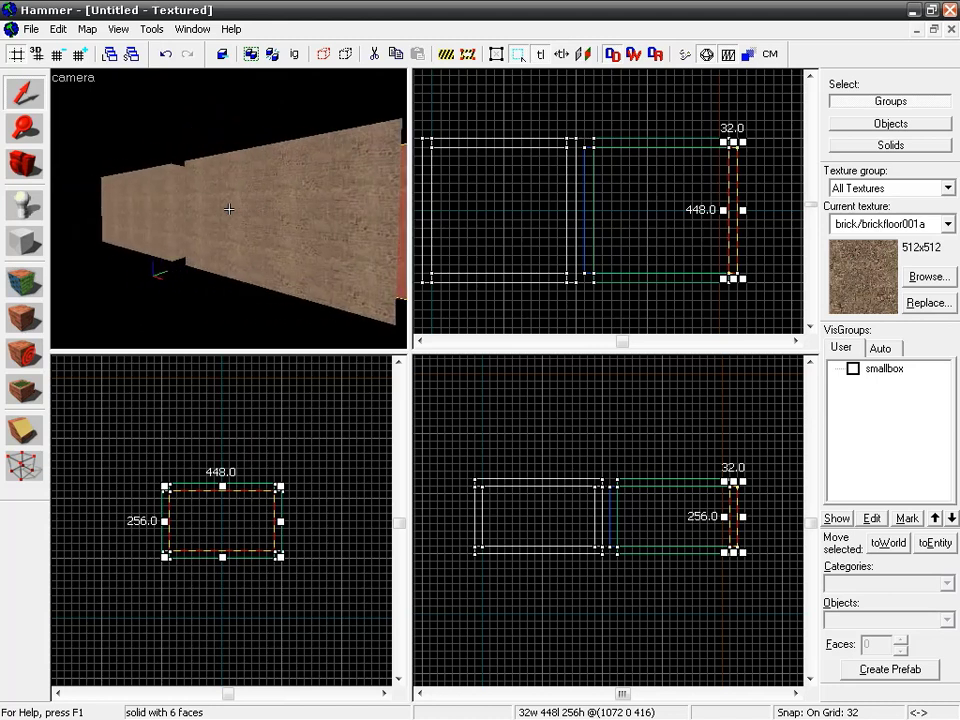
pyautogui.press('w')
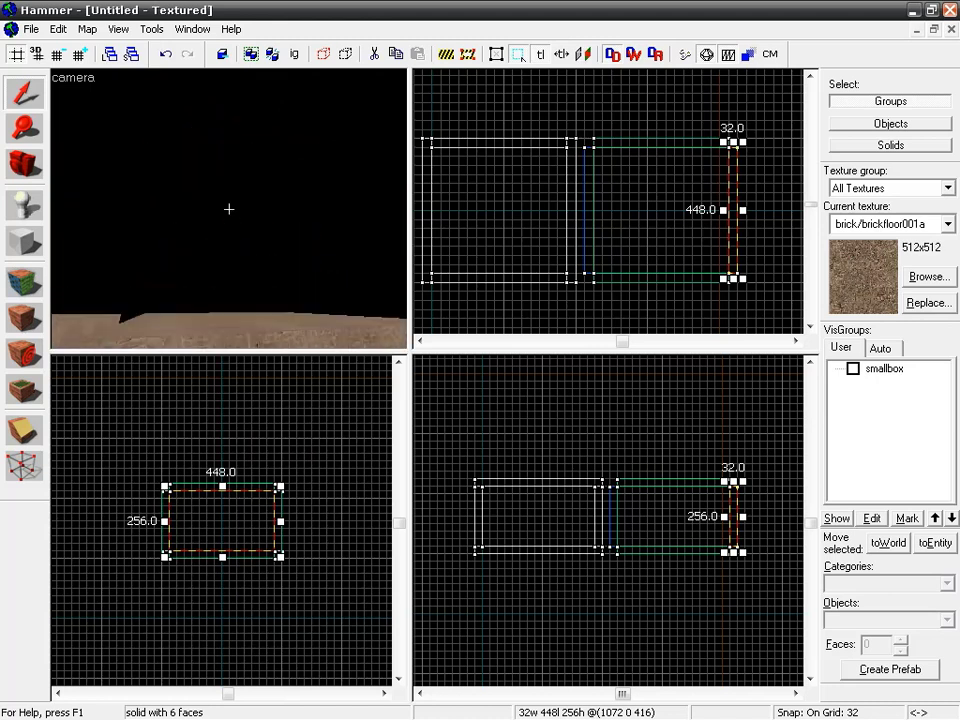
pyautogui.press('d')
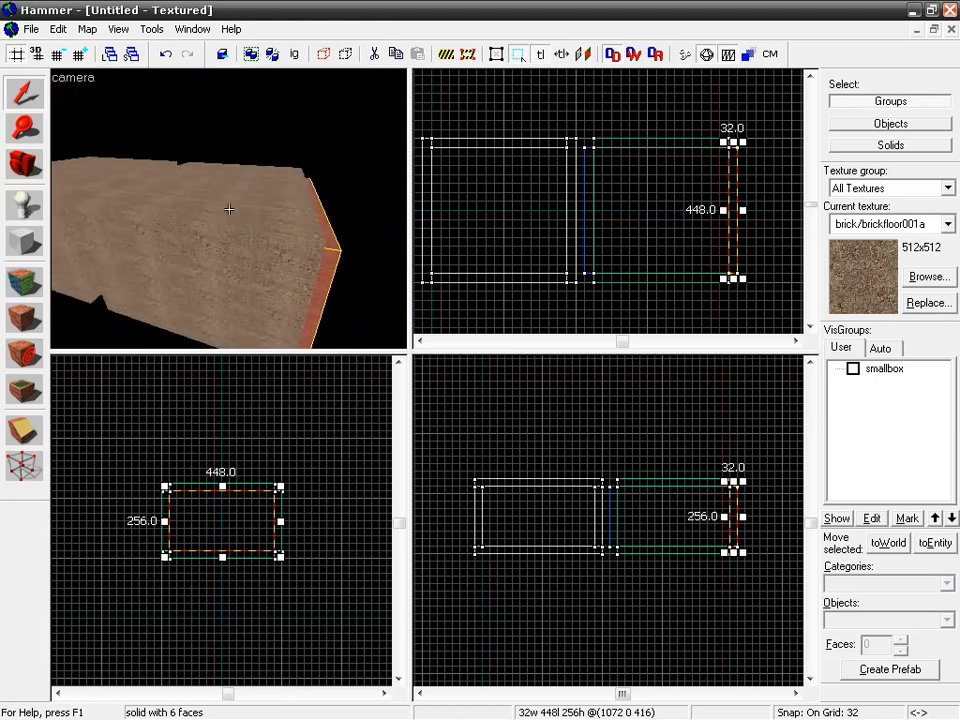
pyautogui.press('d')
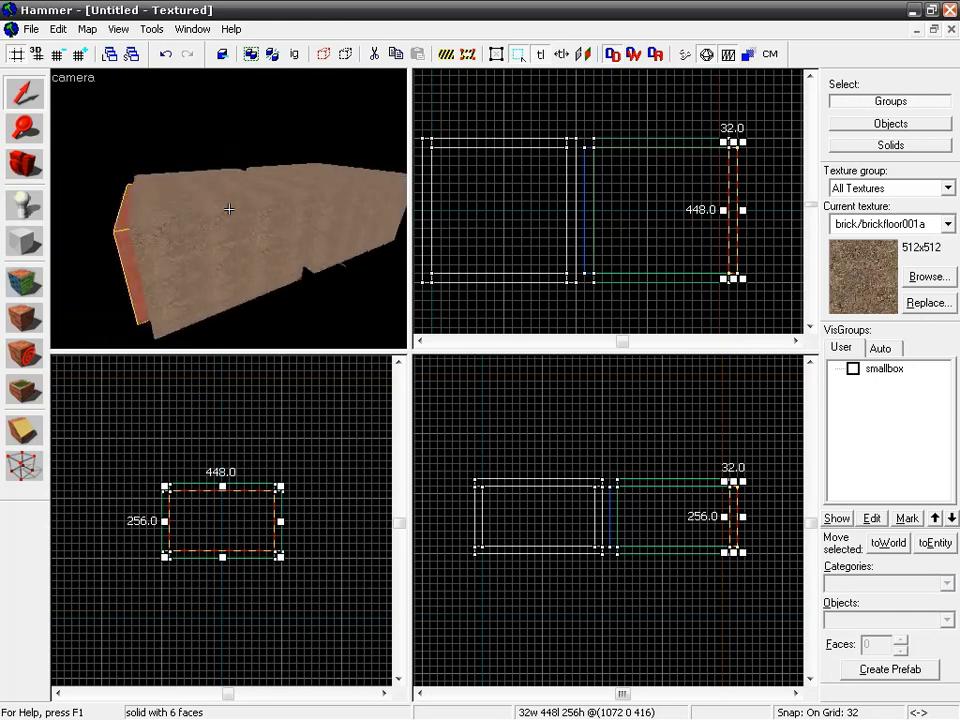
pyautogui.press('z')
# Shorten the two long walls to 448 units, one at its far end, the other at the end nearest the hollowed room
pyautogui.click(246, 219)
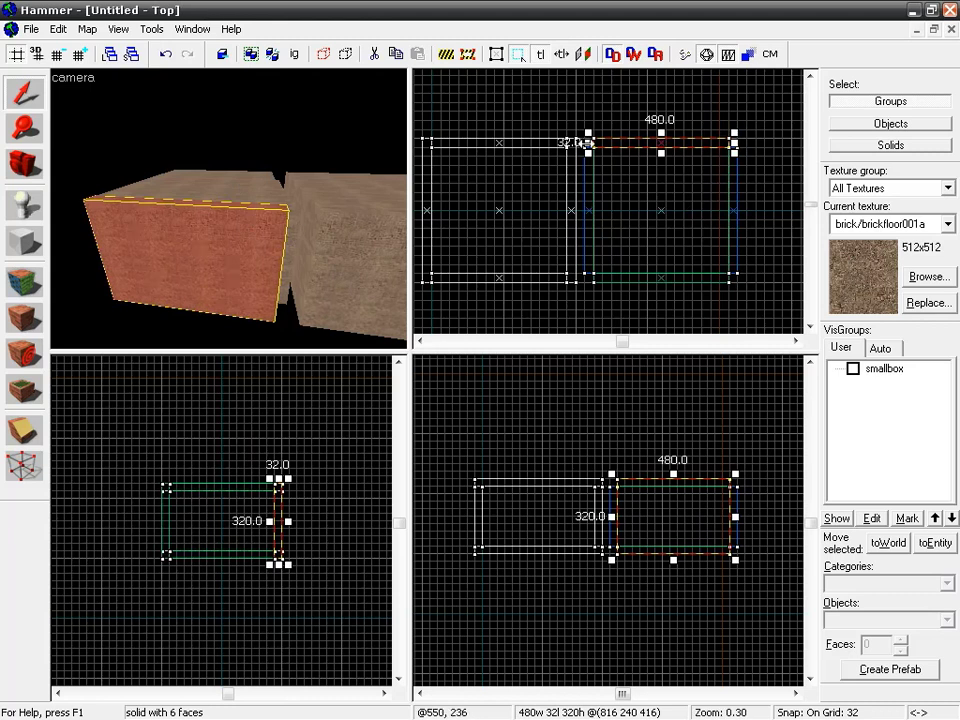
pyautogui.moveTo(736, 143); pyautogui.dragTo(725, 142)
pyautogui.click(609, 284)
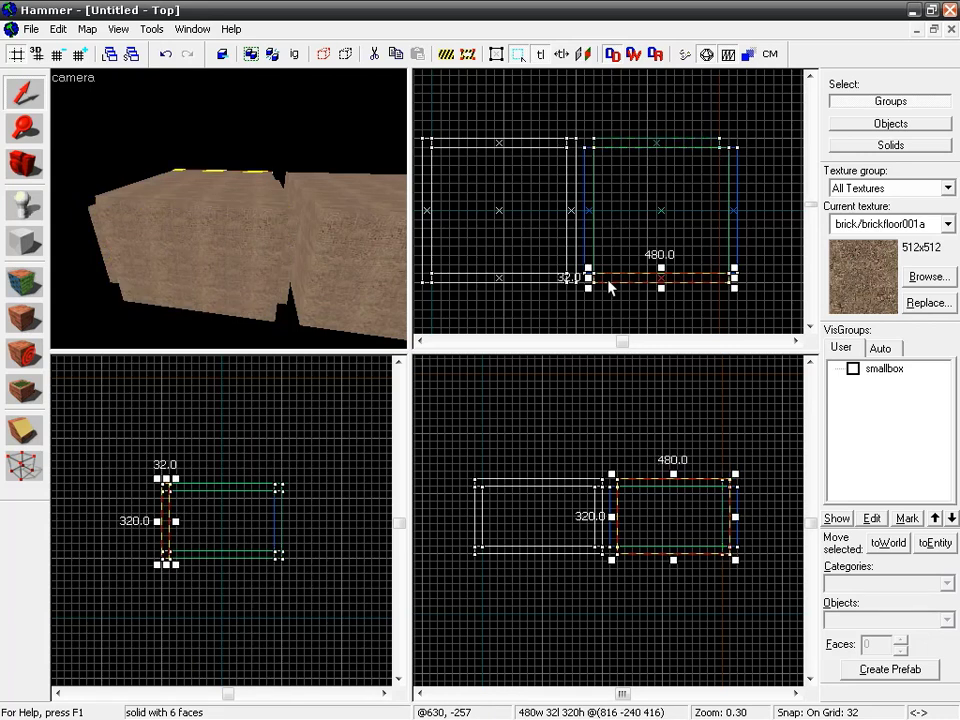
pyautogui.press('z')
pyautogui.press('w')
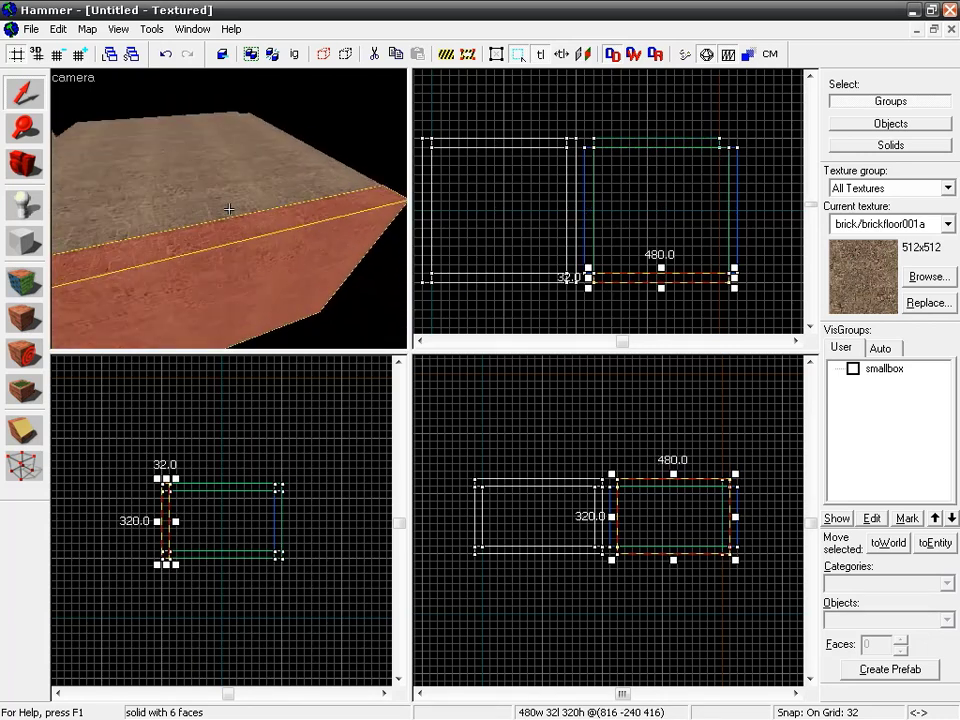
pyautogui.press('z')
pyautogui.moveTo(588, 281); pyautogui.dragTo(597, 281)
pyautogui.moveTo(734, 278)
pyautogui.mouseDown()
pyautogui.moveTo(725, 278)
pyautogui.moveTo(734, 278)
pyautogui.mouseUp()
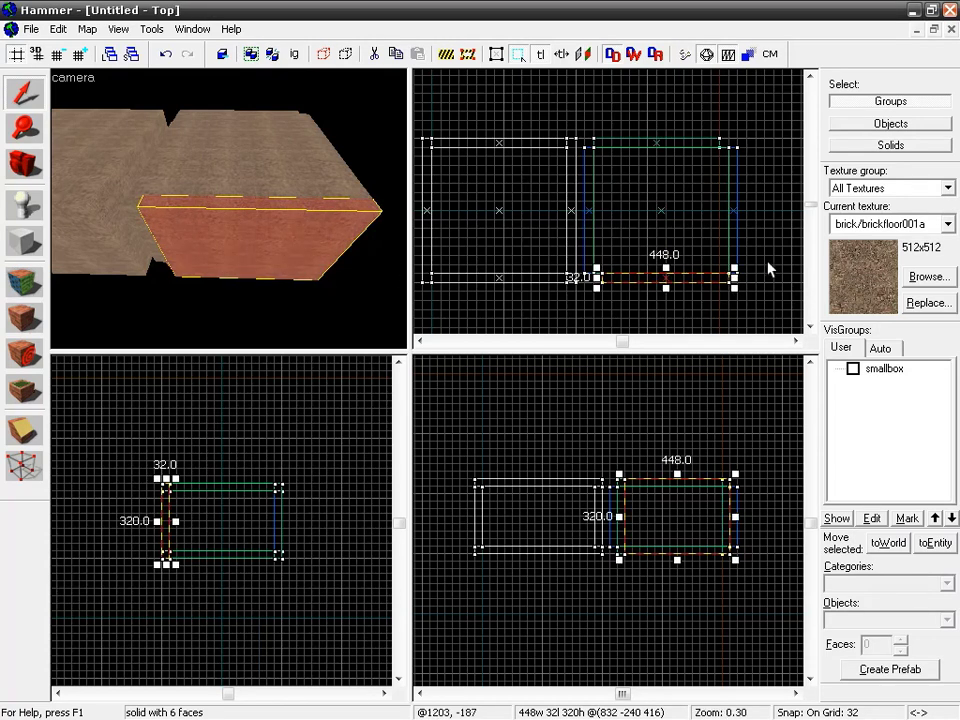
pyautogui.moveTo(736, 280)
pyautogui.mouseDown()
pyautogui.moveTo(725, 279)
pyautogui.moveTo(735, 280)
pyautogui.mouseUp()
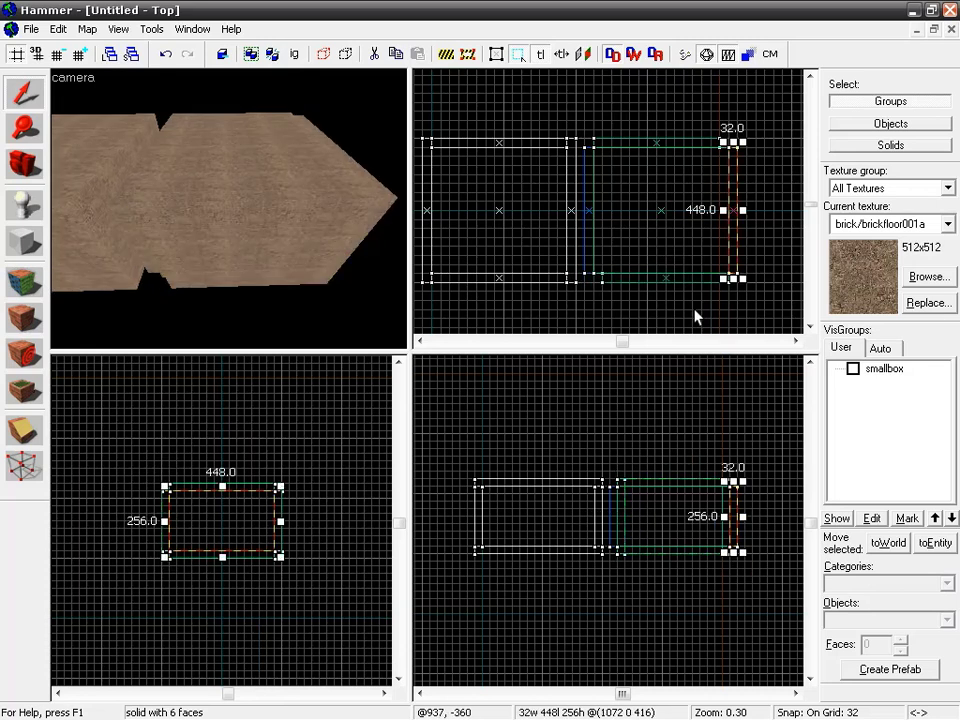
# Clear the selection and inspect the wall corners from outside and inside the room for gaps in the 3D view
pyautogui.click(709, 309)
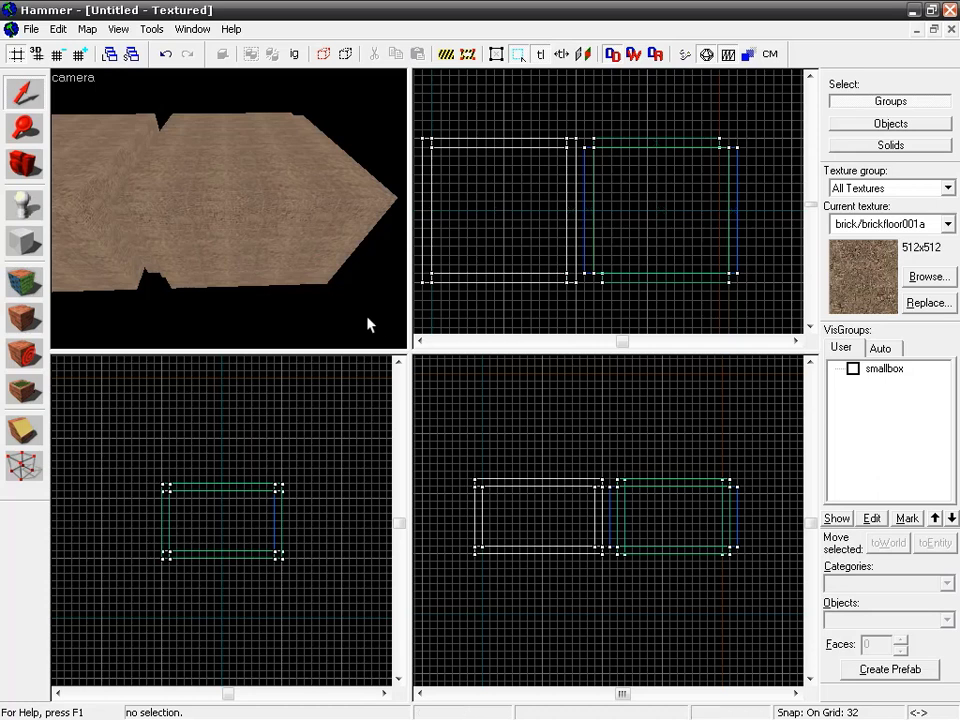
pyautogui.press('z')
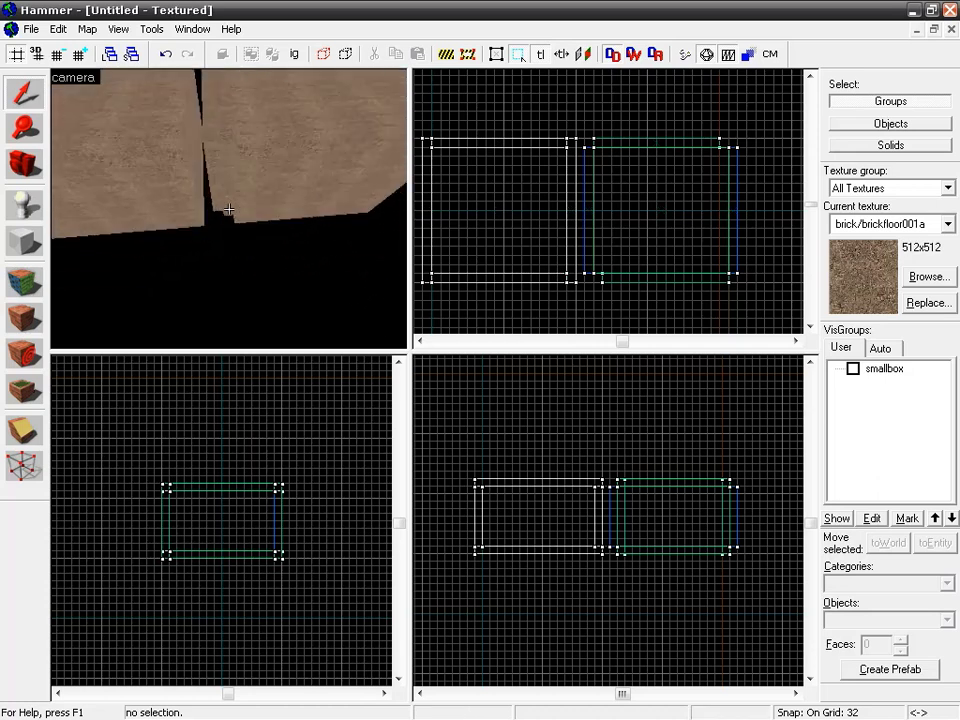
pyautogui.press('w')
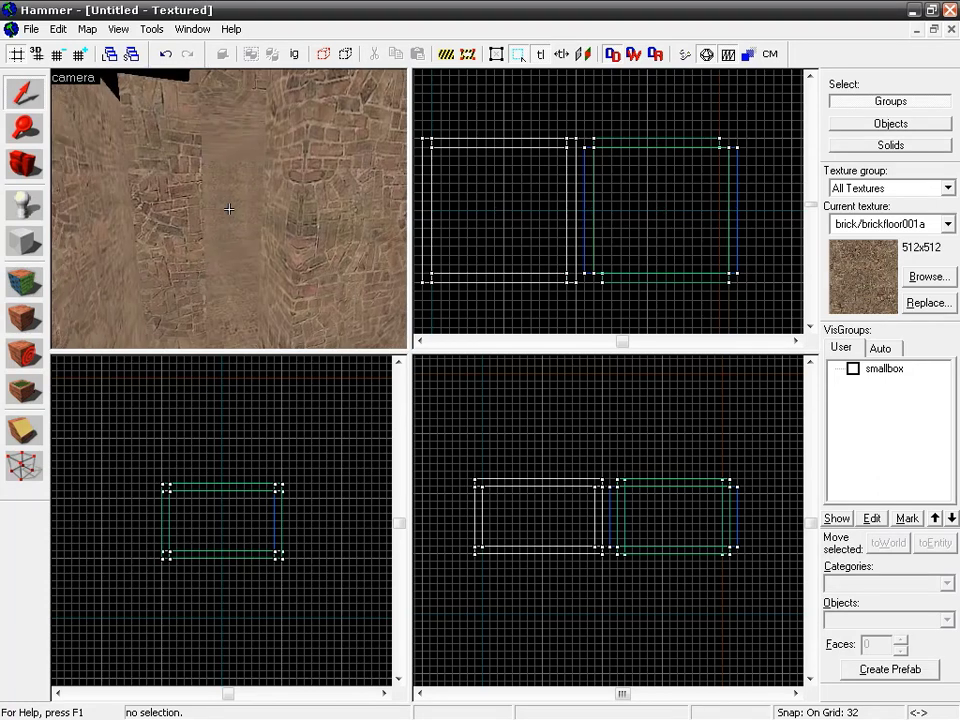
pyautogui.press('w')
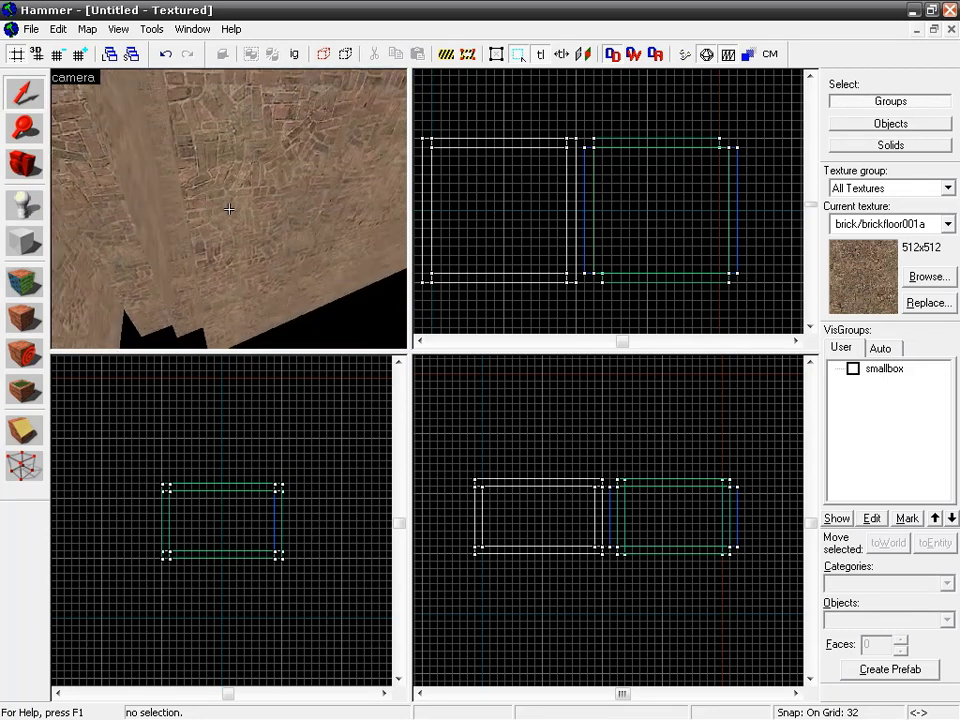
pyautogui.press('w')
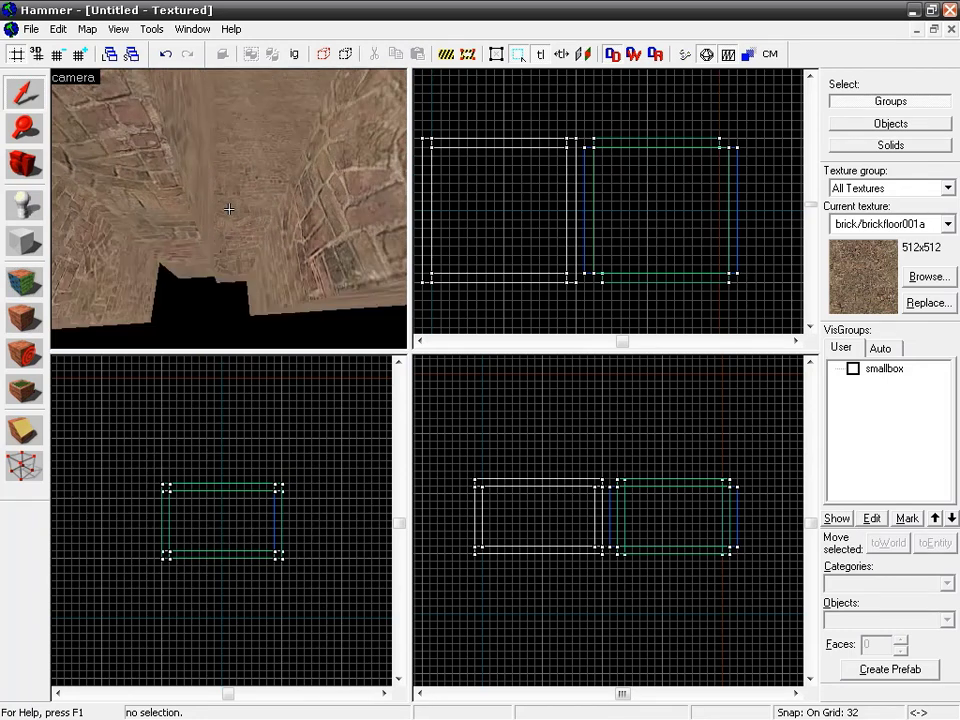
pyautogui.press('w')
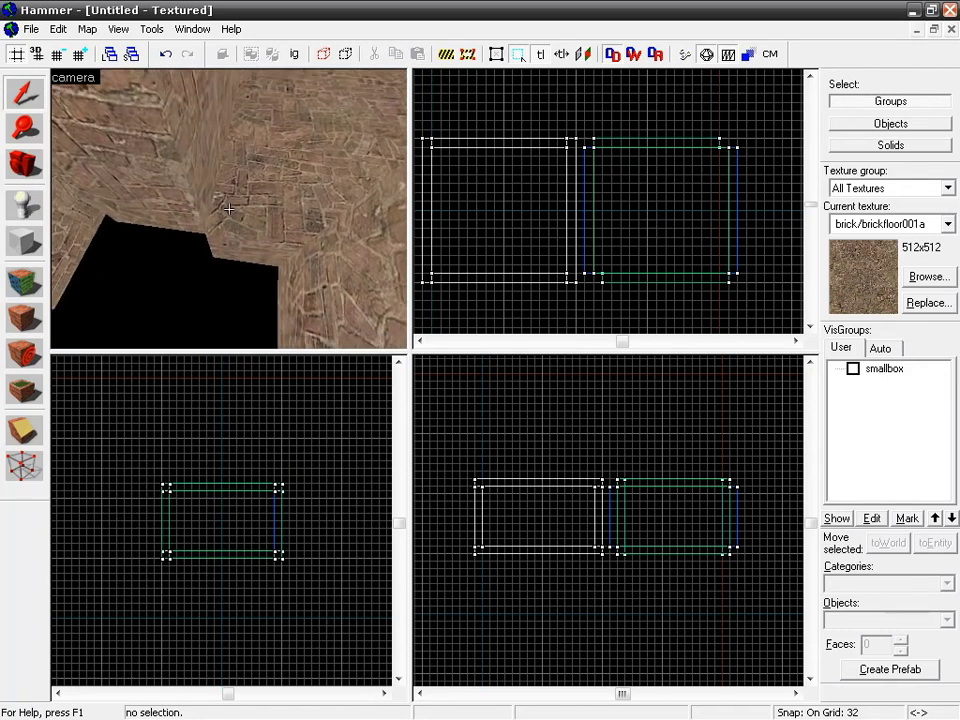
pyautogui.press('w')
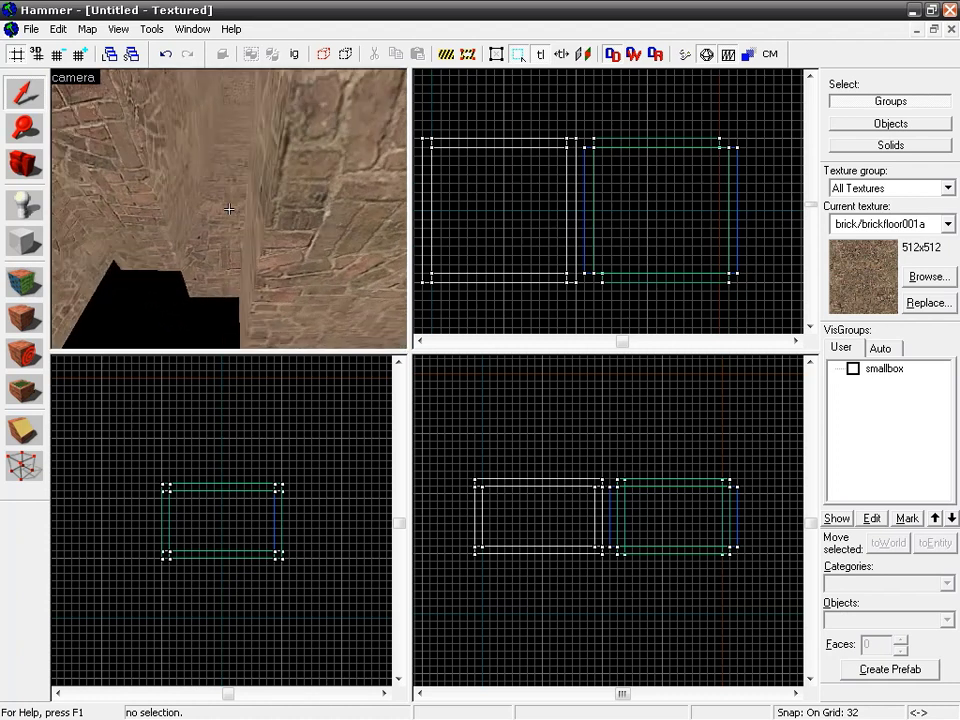
pyautogui.press('w')
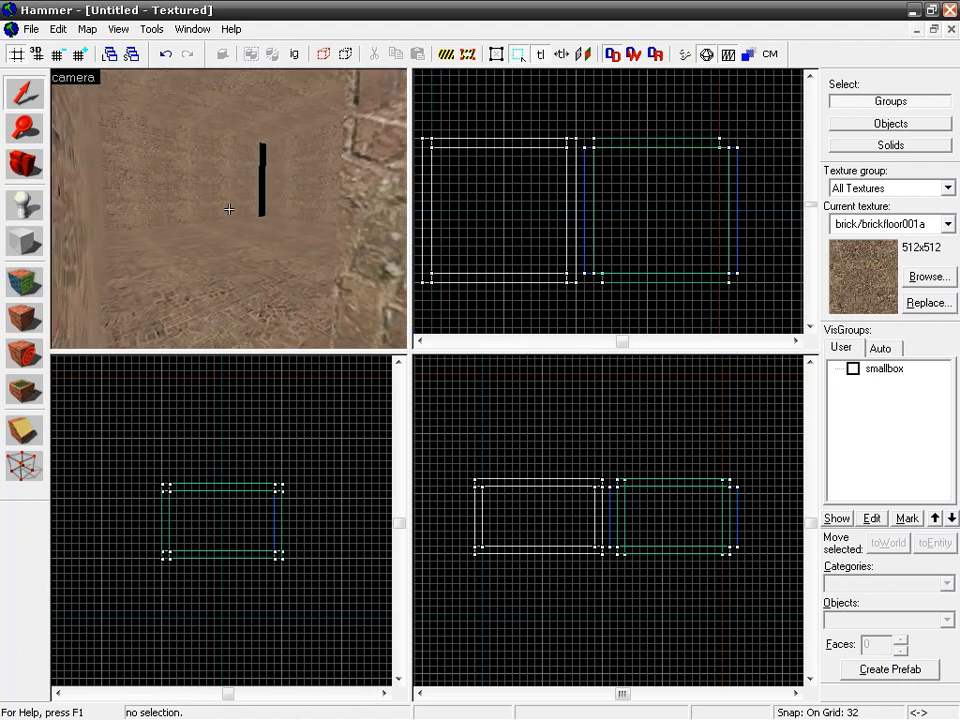
pyautogui.press('w')
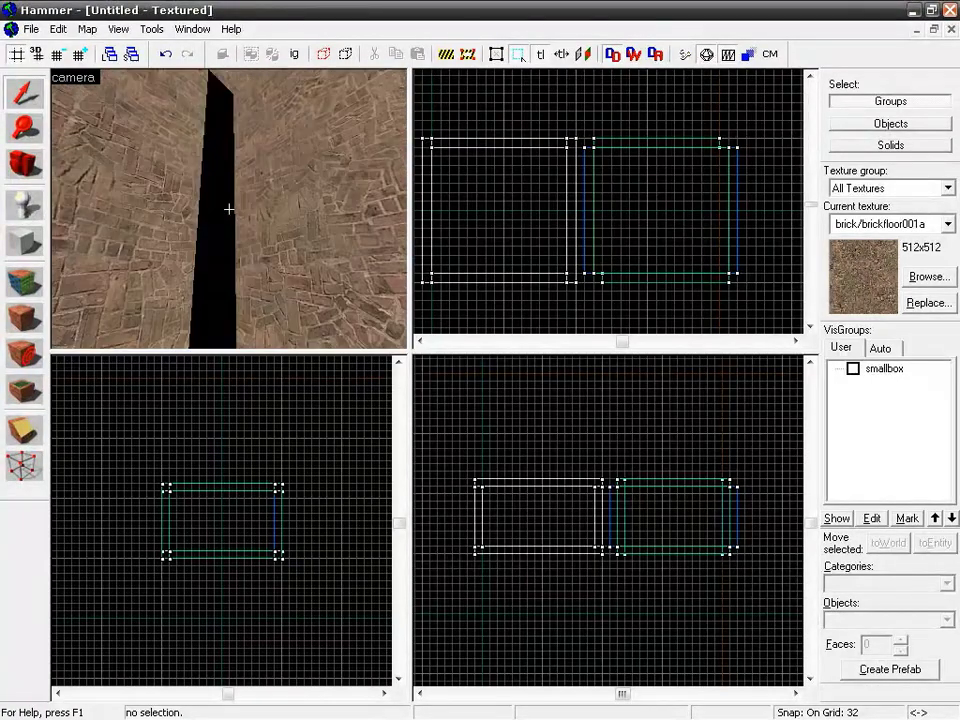
pyautogui.press('z')
# Extend the shortened ends of both long walls in the enlarged top view to 480 units, closing the corner gaps
pyautogui.scroll(2, 670, 195)
pyautogui.scroll(2, 677, 190)
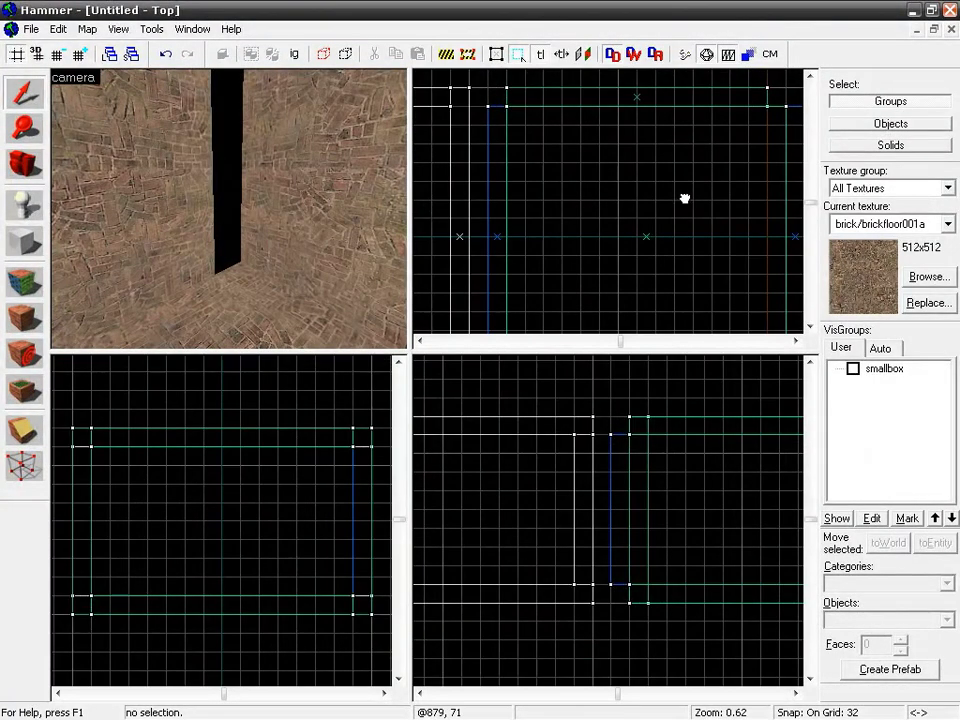
pyautogui.moveTo(681, 199); pyautogui.dragTo(587, 212)
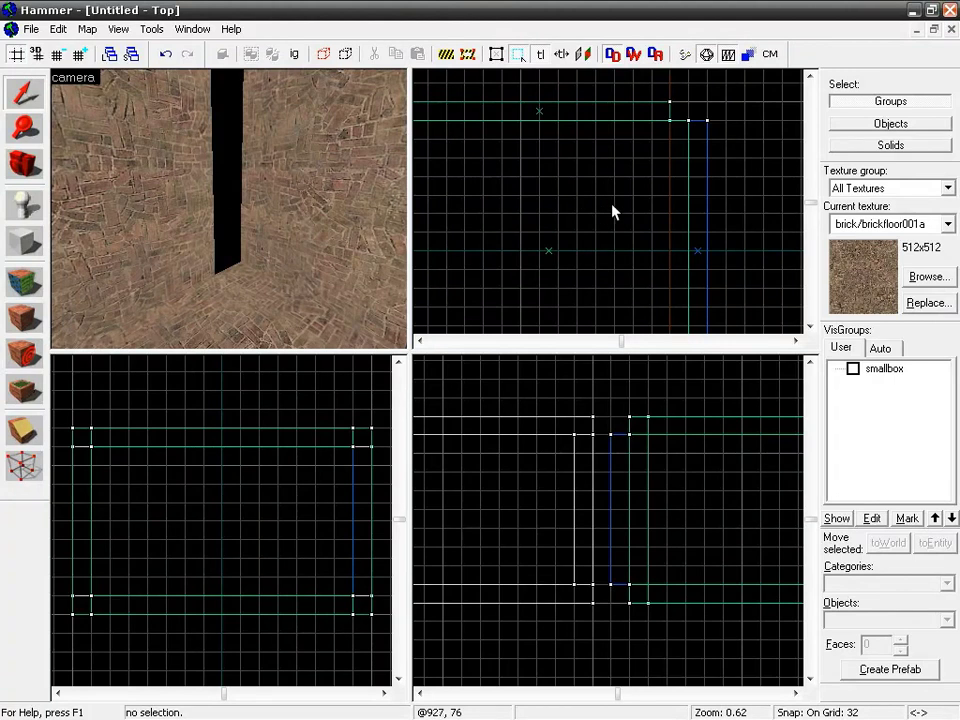
pyautogui.hotkey('shift', 'z')
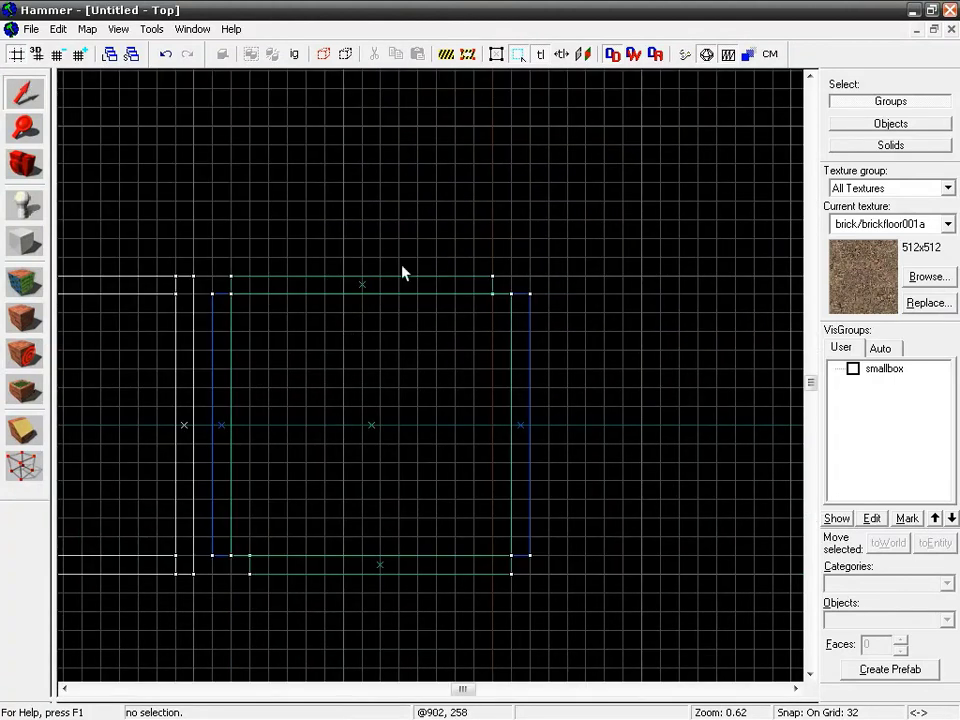
pyautogui.click(458, 284)
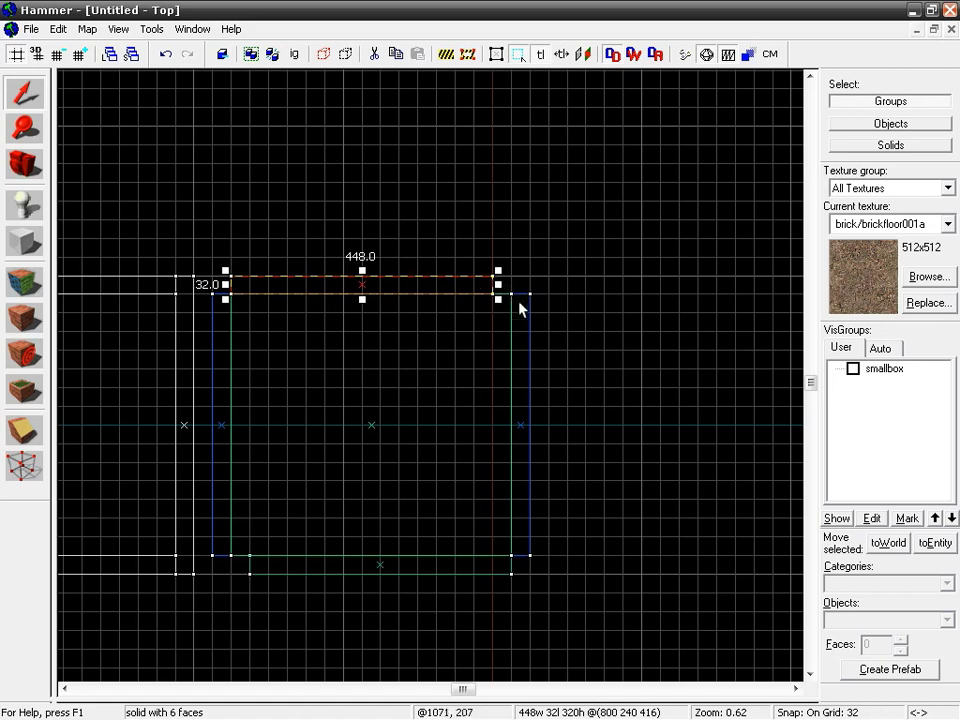
pyautogui.moveTo(525, 300); pyautogui.dragTo(502, 302)
pyautogui.press('Escape')
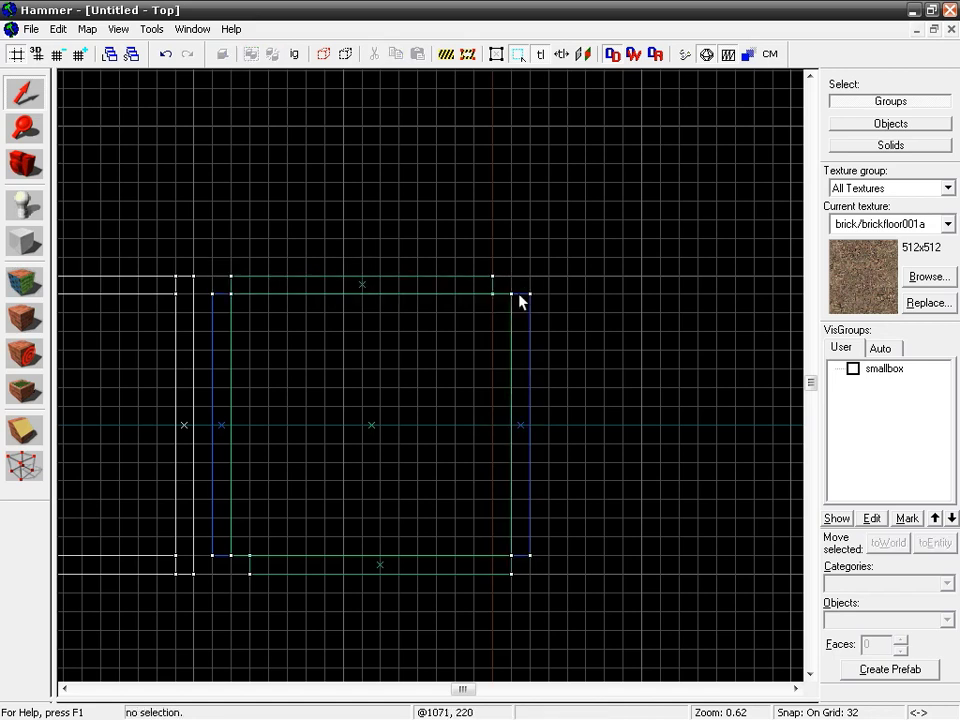
pyautogui.click(521, 300)
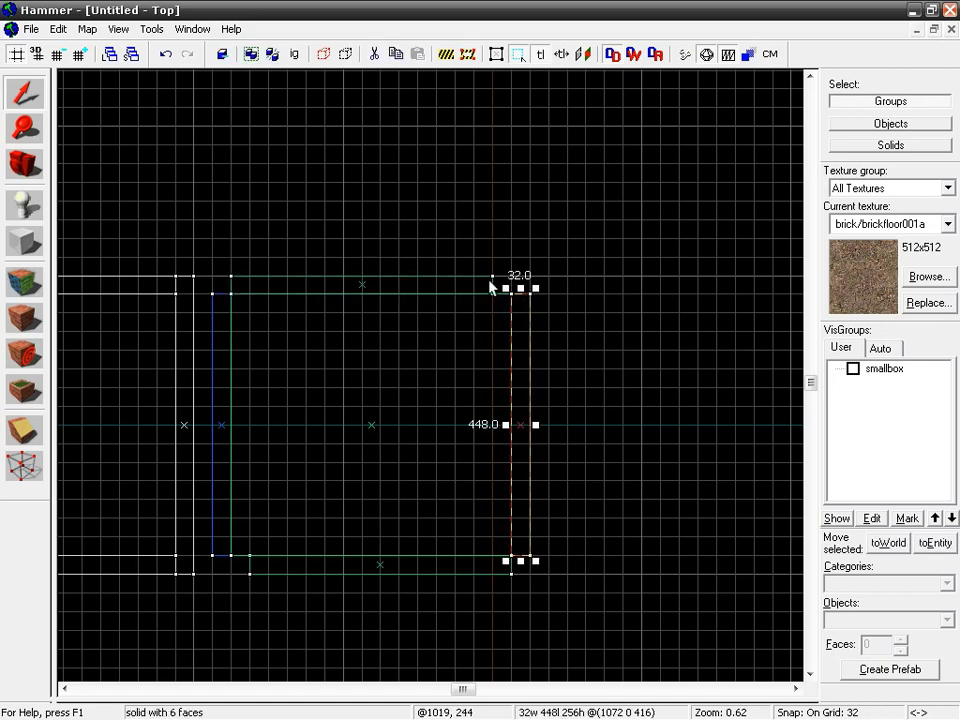
pyautogui.click(485, 277)
pyautogui.moveTo(498, 284)
pyautogui.mouseDown()
pyautogui.moveTo(510, 281)
pyautogui.moveTo(518, 300)
pyautogui.mouseUp()
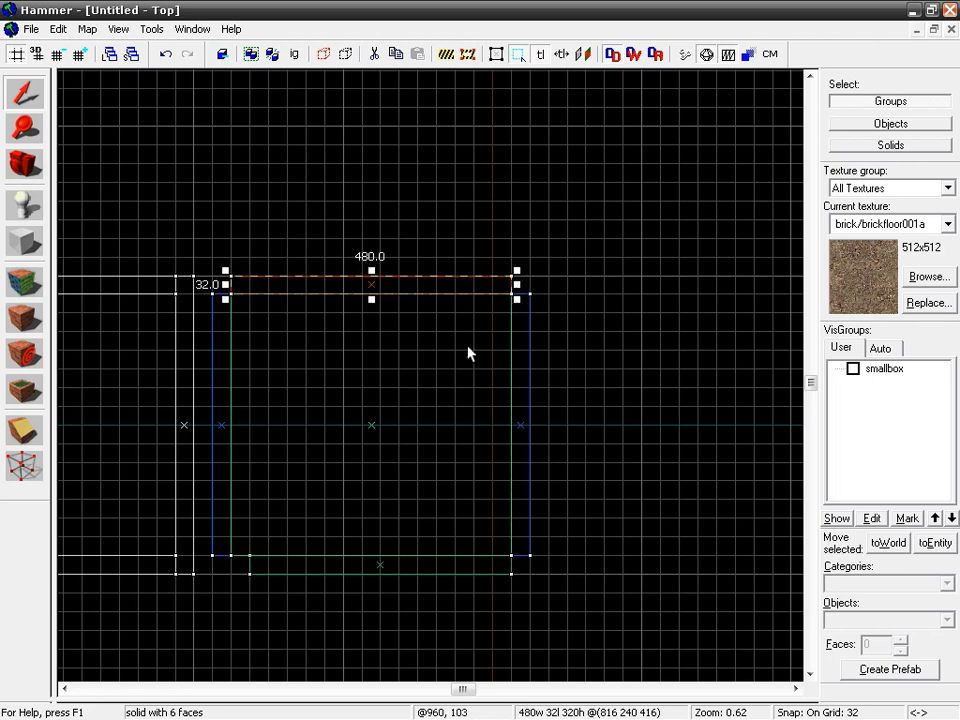
pyautogui.moveTo(247, 565); pyautogui.dragTo(231, 565)
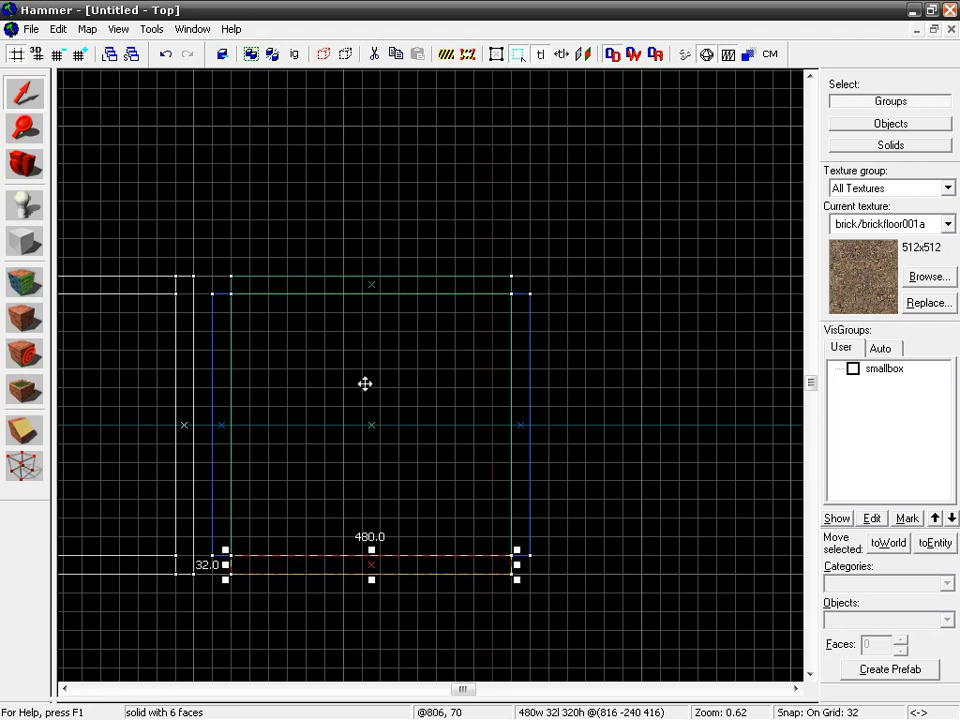
pyautogui.hotkey('shift', 'z')
# Inspect the closed wall corners from inside and around the outside of the room in the 3D view
pyautogui.press('z')
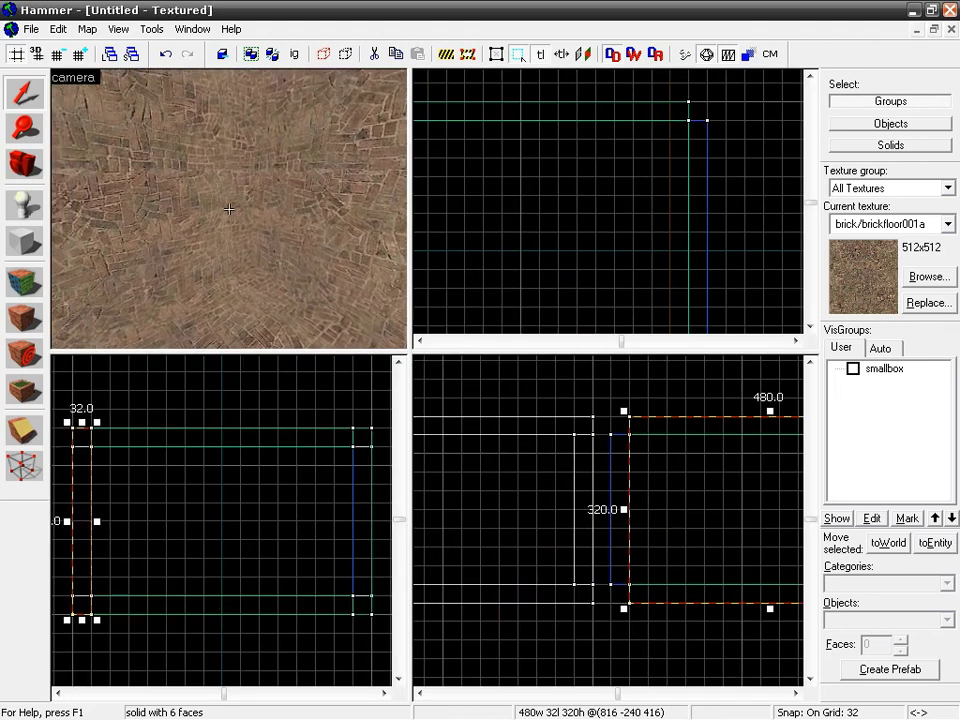
pyautogui.press('s')
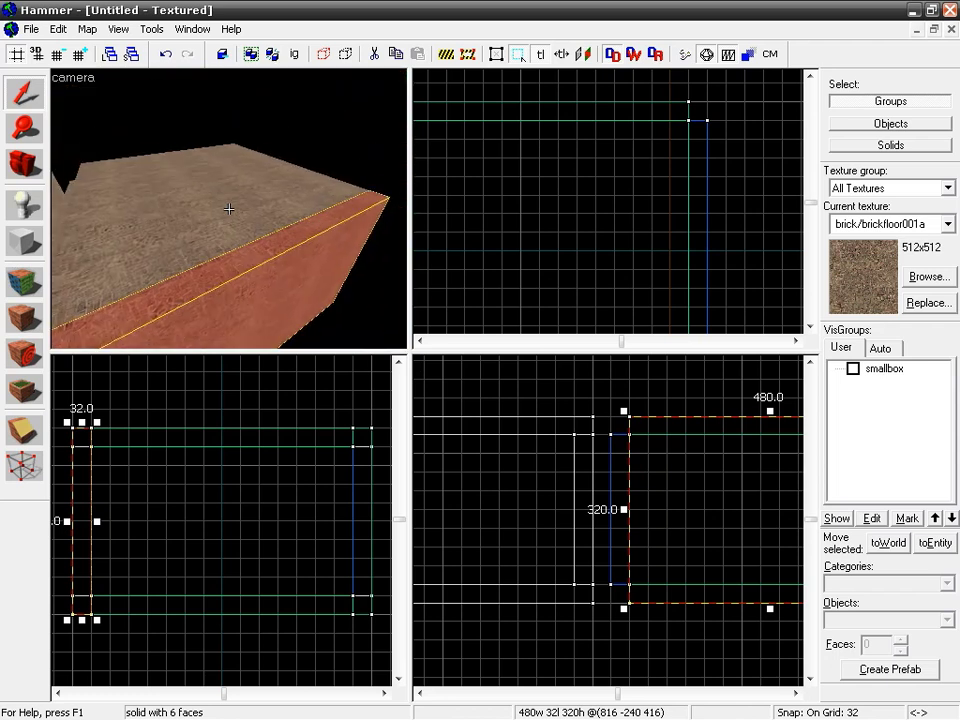
pyautogui.press('a')
pyautogui.press('w')
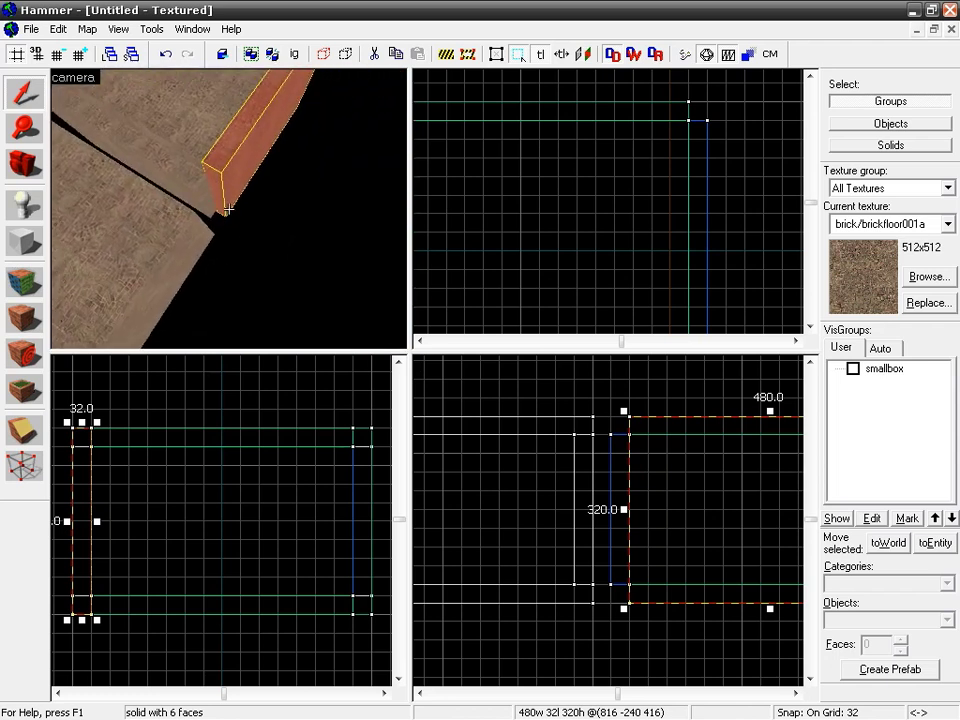
pyautogui.press('s')
pyautogui.press('a')
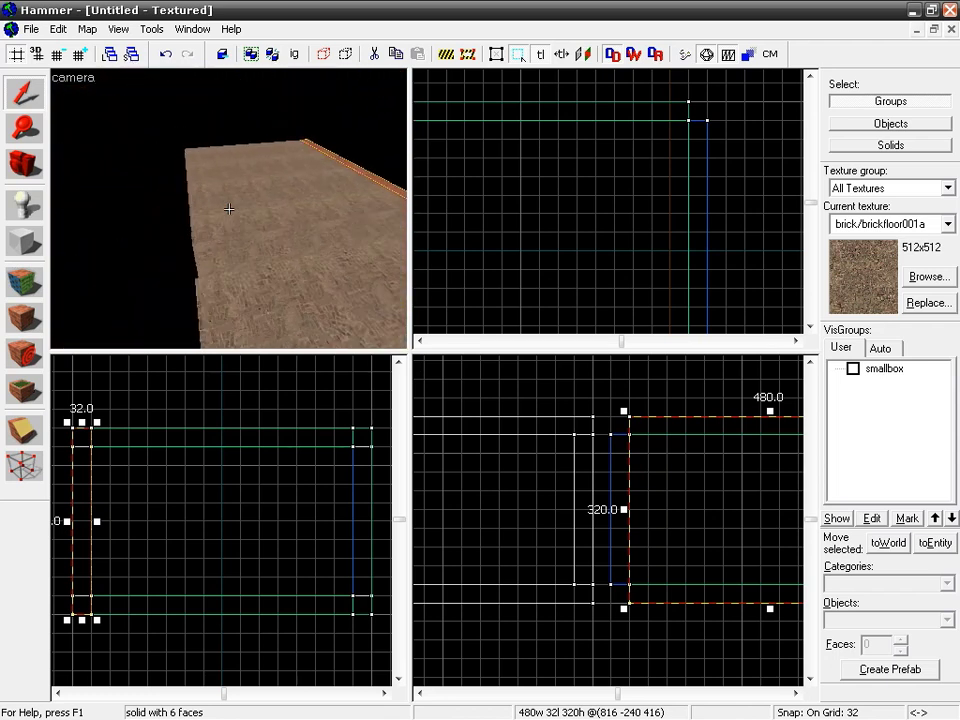
# Trim the selected long wall by 32 units at its upper and lower edges in the front view, leaving it 256 units high
pyautogui.press('d')
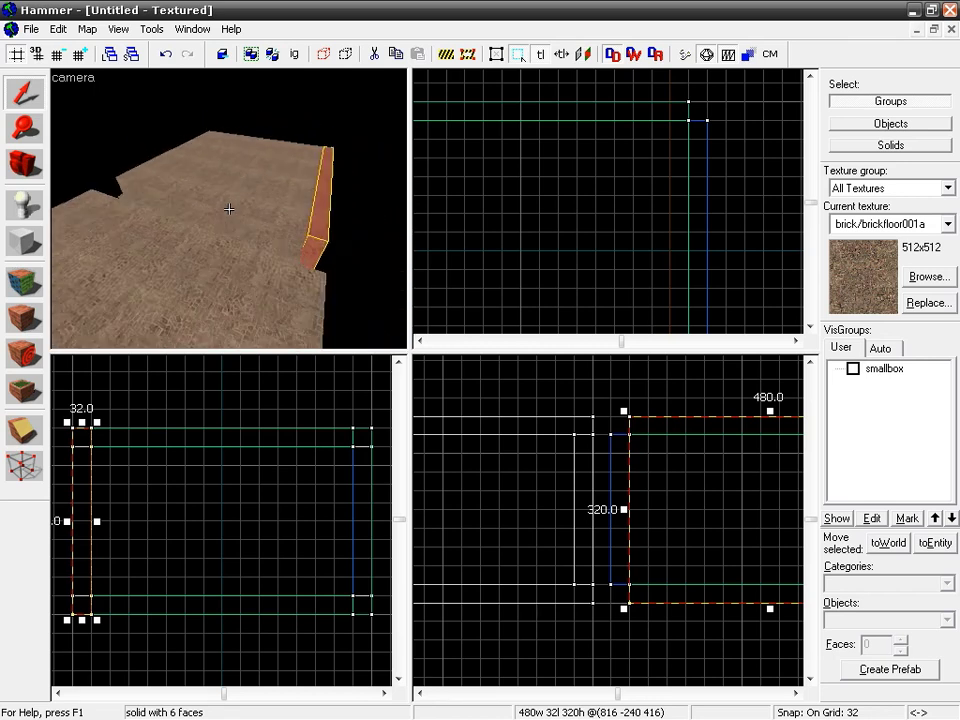
pyautogui.press('d')
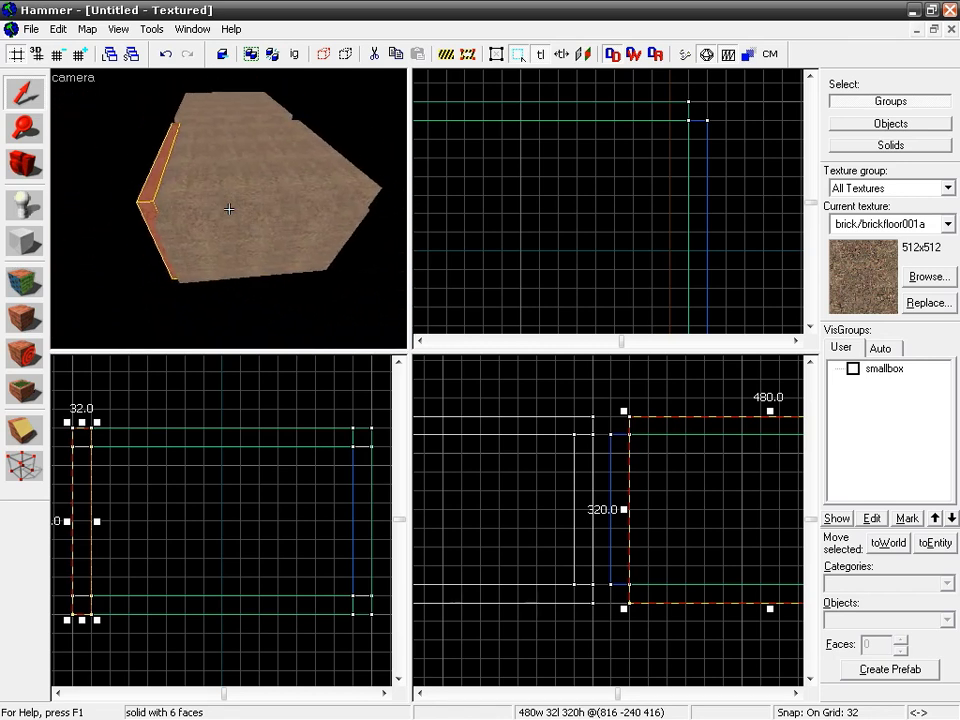
pyautogui.press('d')
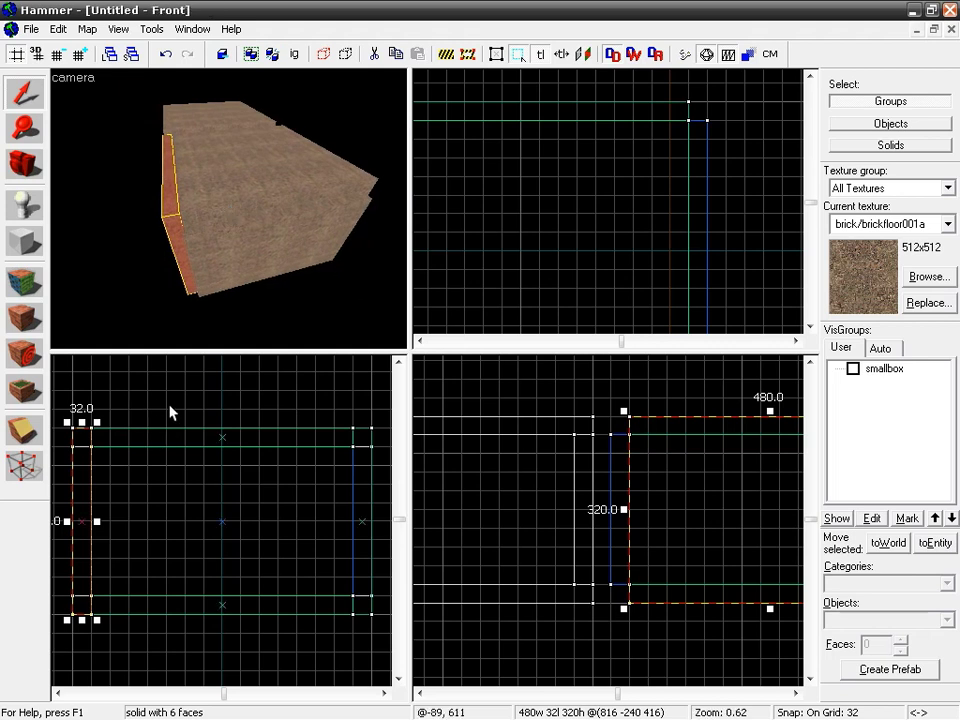
pyautogui.moveTo(82, 423); pyautogui.dragTo(82, 440)
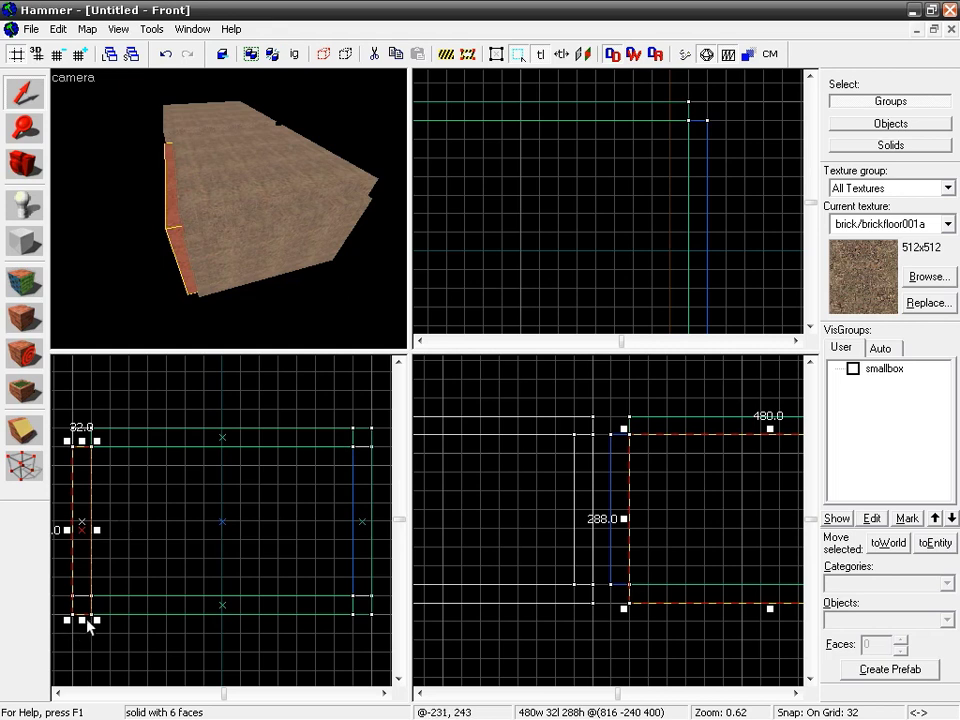
pyautogui.moveTo(84, 622); pyautogui.dragTo(87, 601)
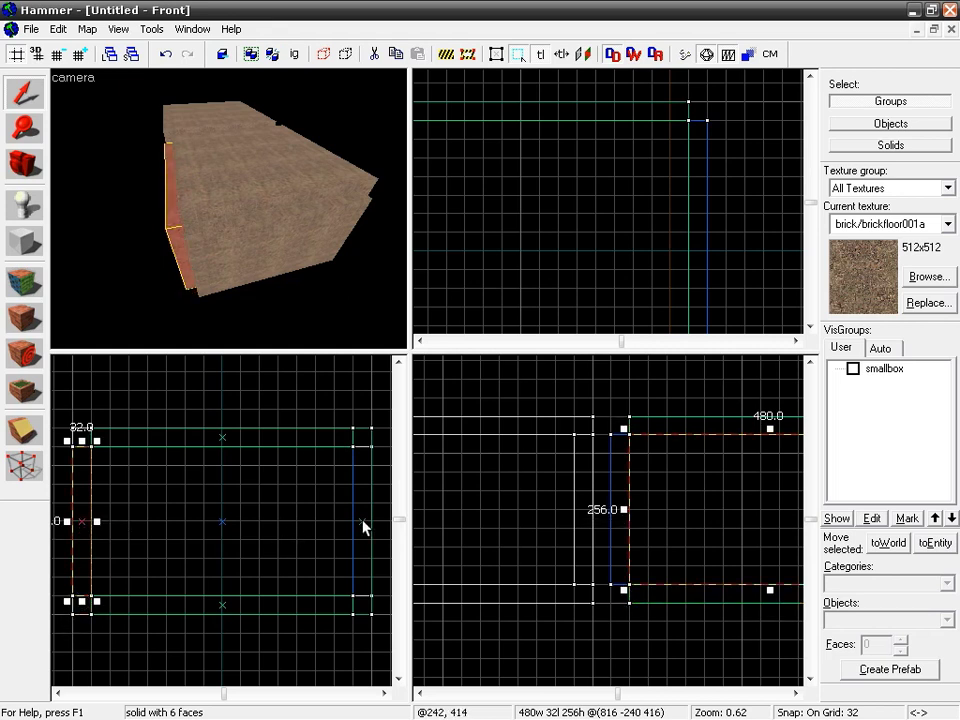
# Select the opposite long wall and reduce its height to 256 units so it fits between the floor and ceiling brushes
pyautogui.click(368, 181)
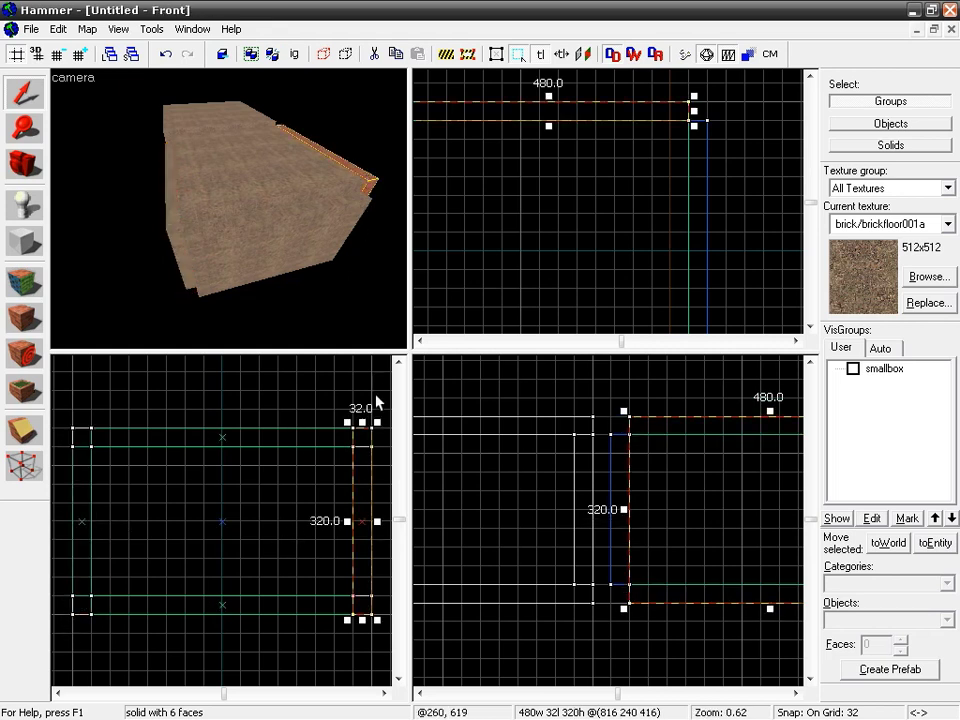
pyautogui.press('z')
pyautogui.press('d')
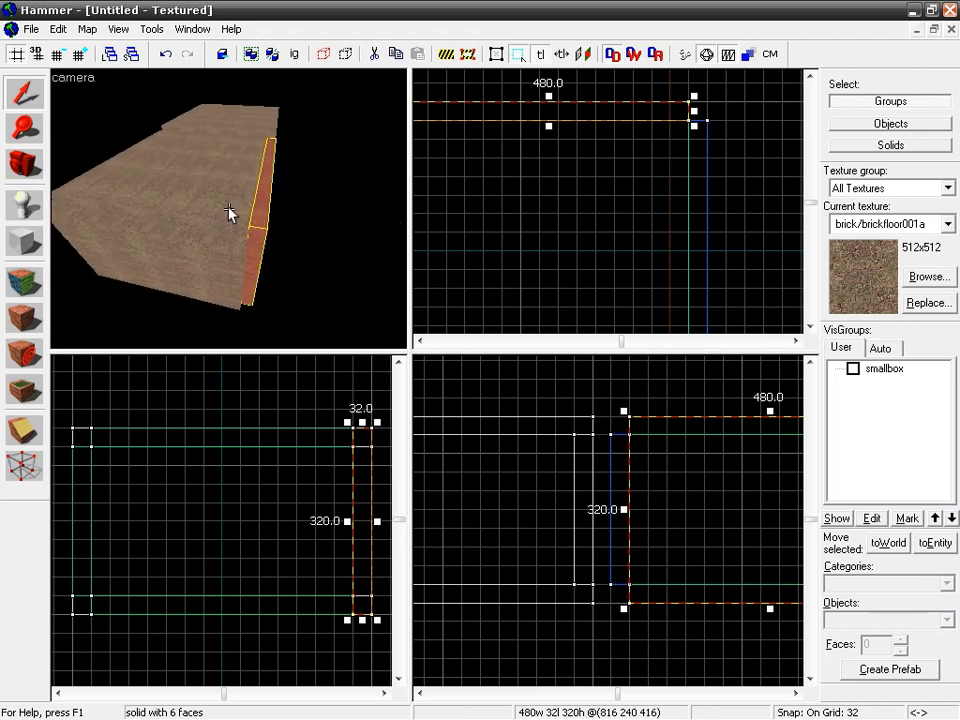
pyautogui.press('z')
pyautogui.moveTo(363, 422); pyautogui.dragTo(363, 437)
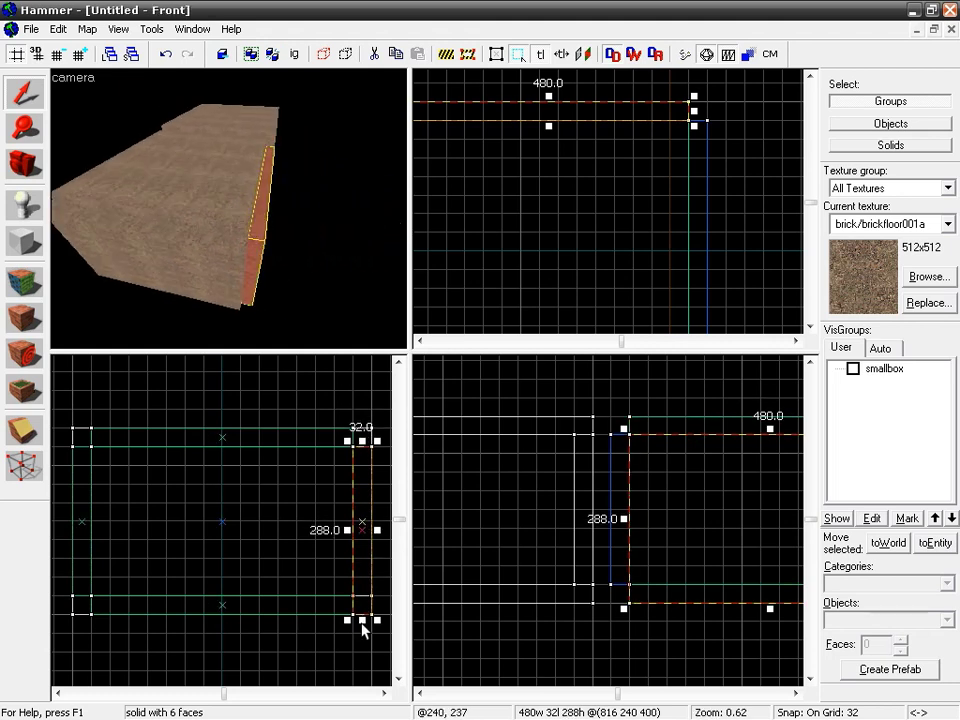
pyautogui.moveTo(362, 620); pyautogui.dragTo(362, 601)
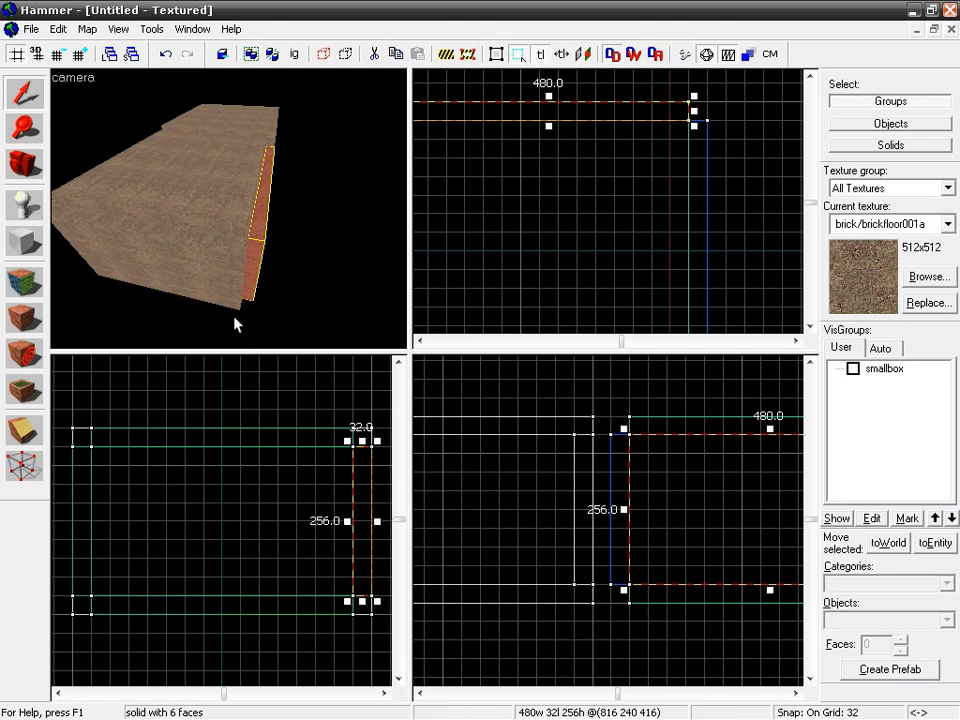
# Inspect the trimmed walls and corner joints from outside and inside the separate-brush room in the 3D view
pyautogui.press('z')
pyautogui.press('d')
pyautogui.press('a')
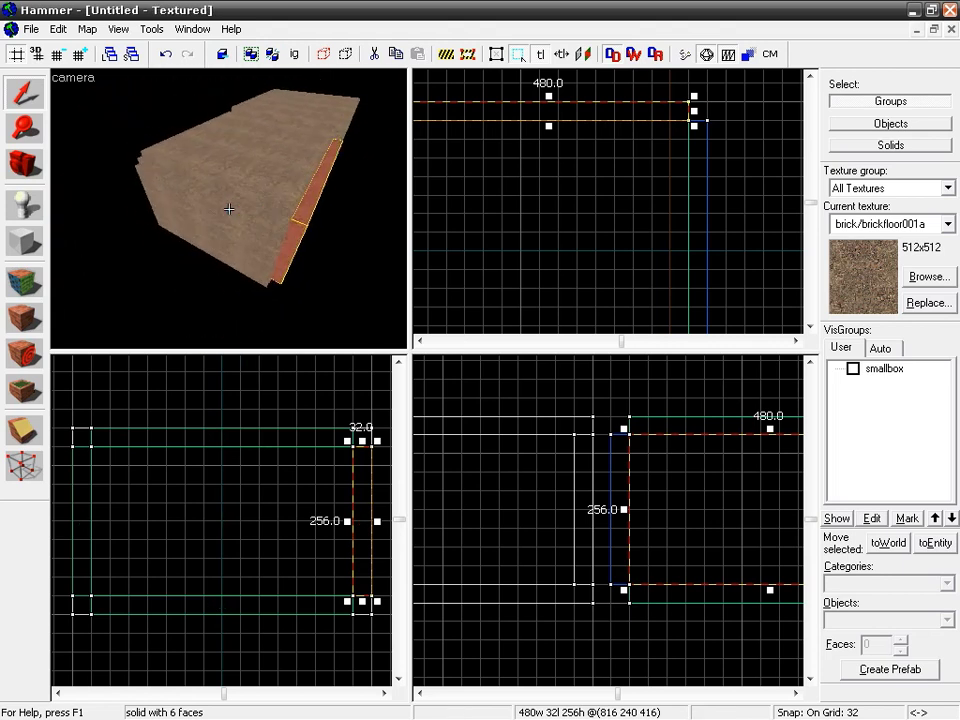
pyautogui.press('w')
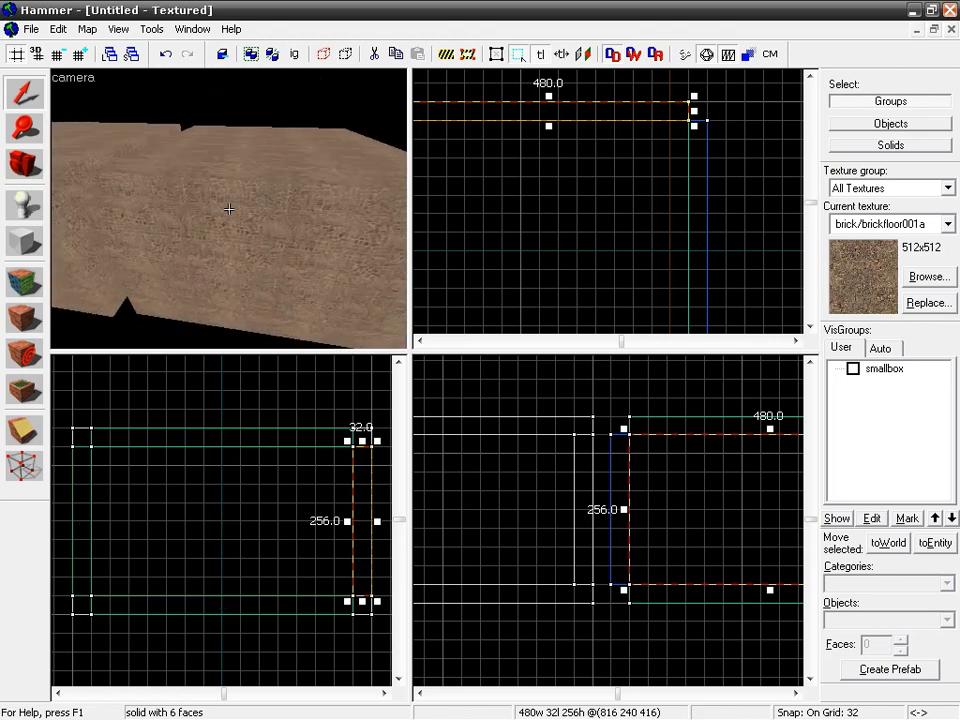
pyautogui.press('d')
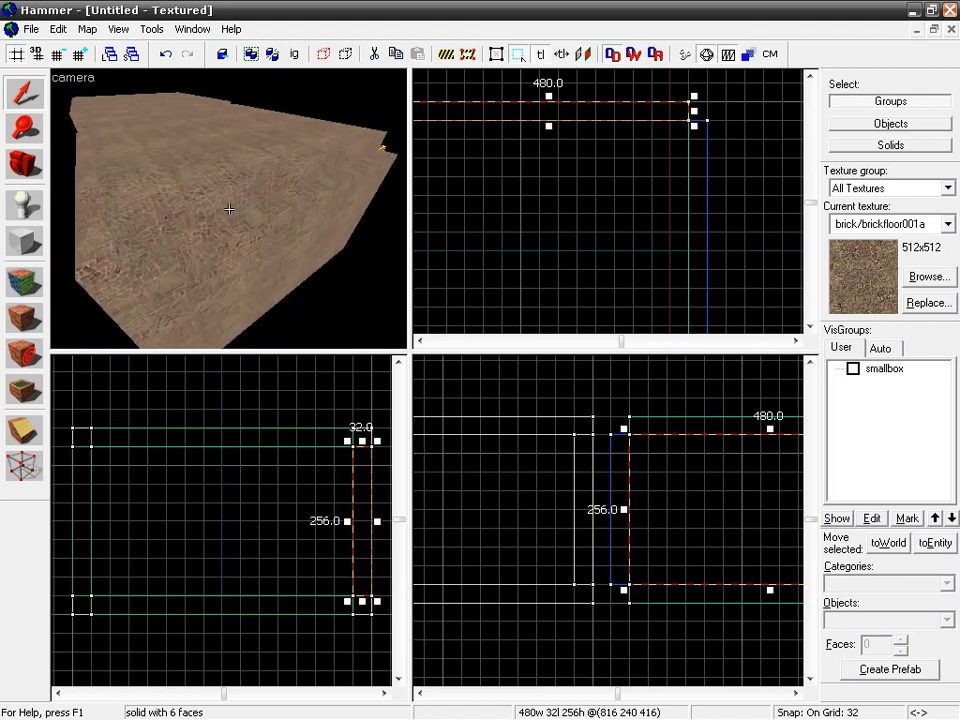
pyautogui.press('d')
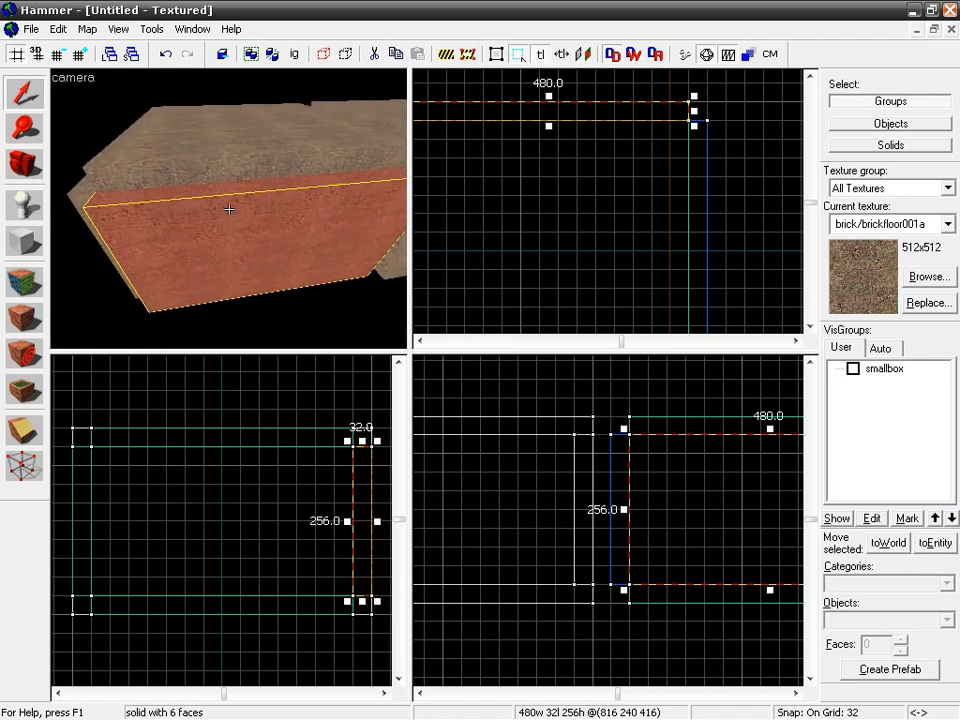
pyautogui.press('w')
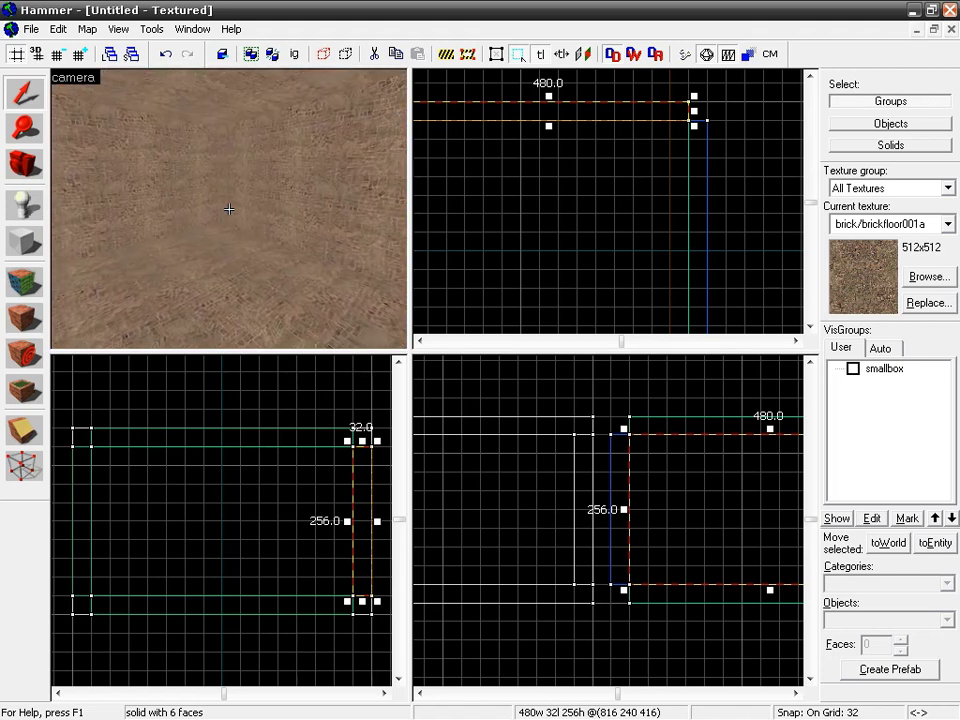
pyautogui.press('s')
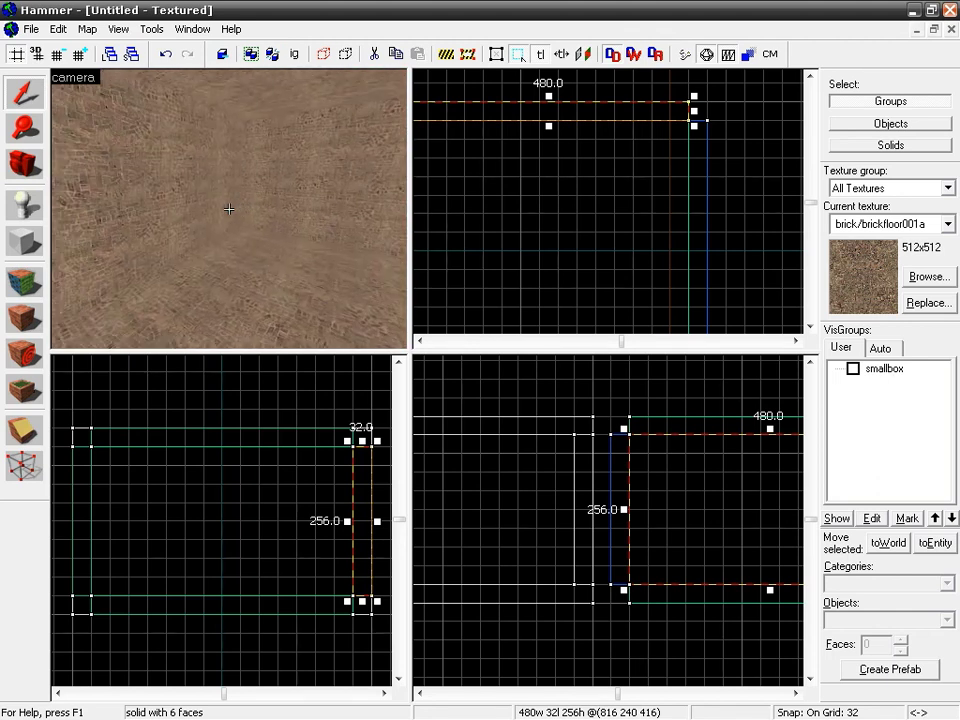
pyautogui.press('s')
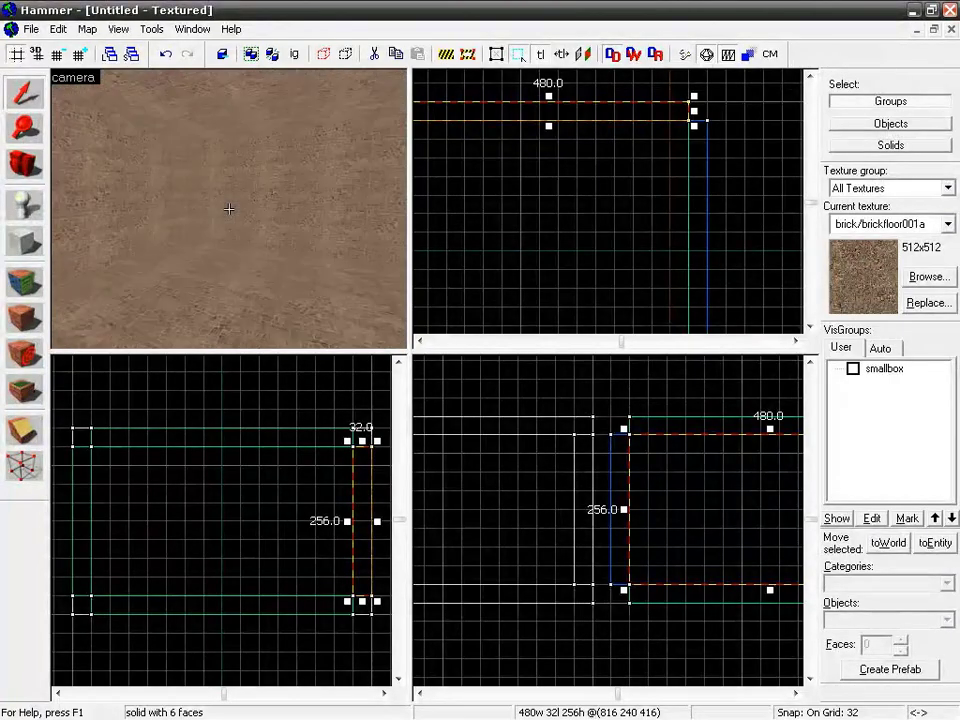
pyautogui.press('s')
pyautogui.press('z')
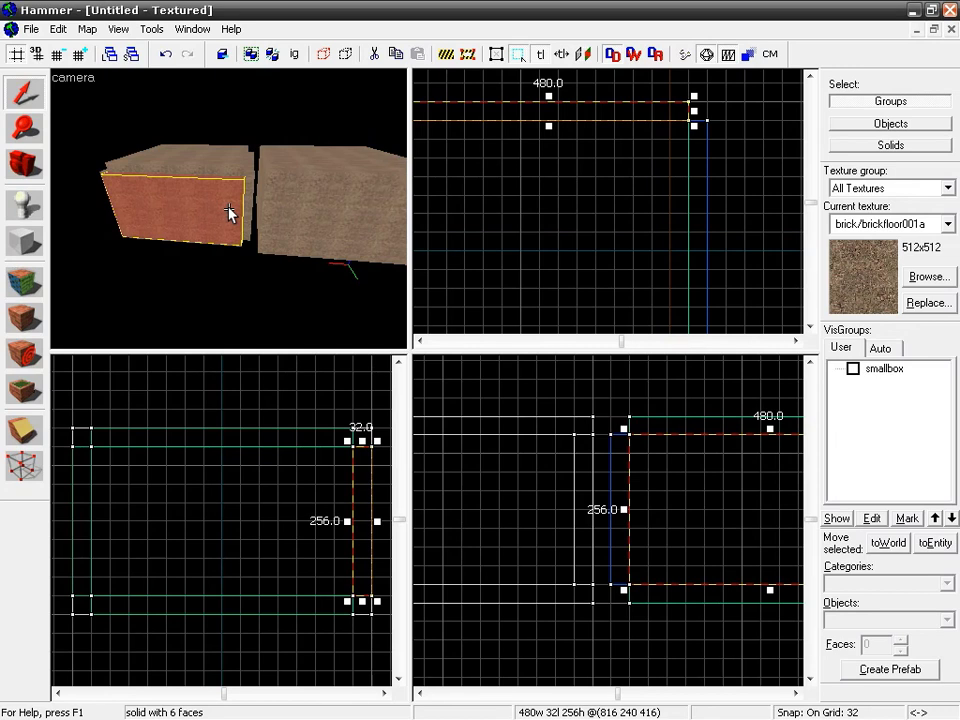
pyautogui.press('a')
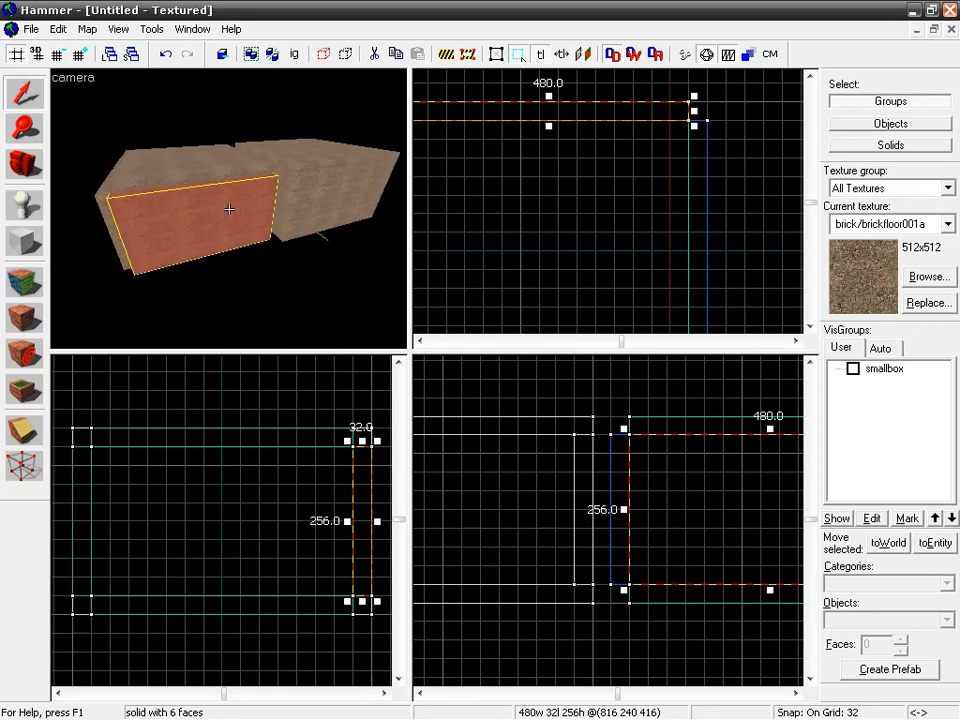
pyautogui.press('w')
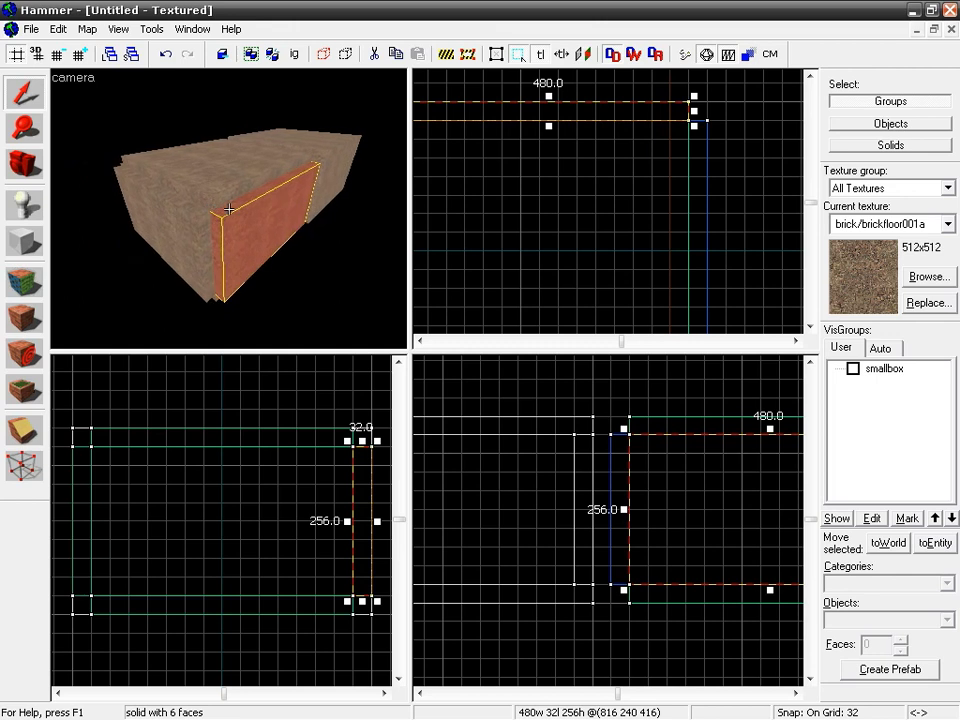
pyautogui.press('d')
pyautogui.press('z')
# Try to narrow the hollowed room to 192 units in the top view, check its wall thickness, and undo the resize
pyautogui.click(349, 214)
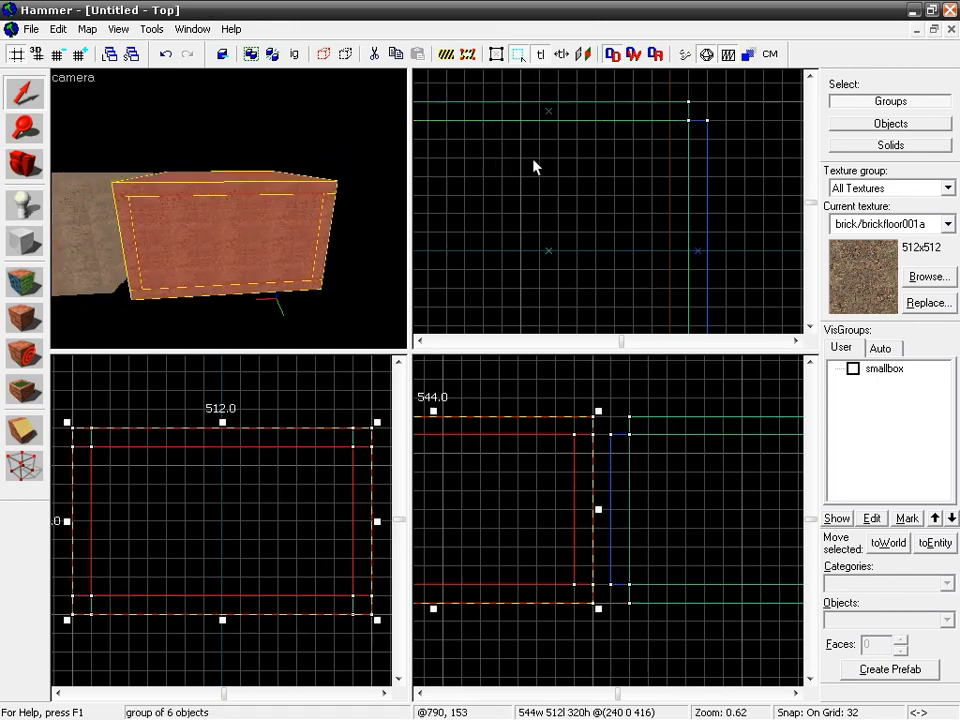
pyautogui.scroll(-6, 533, 167)
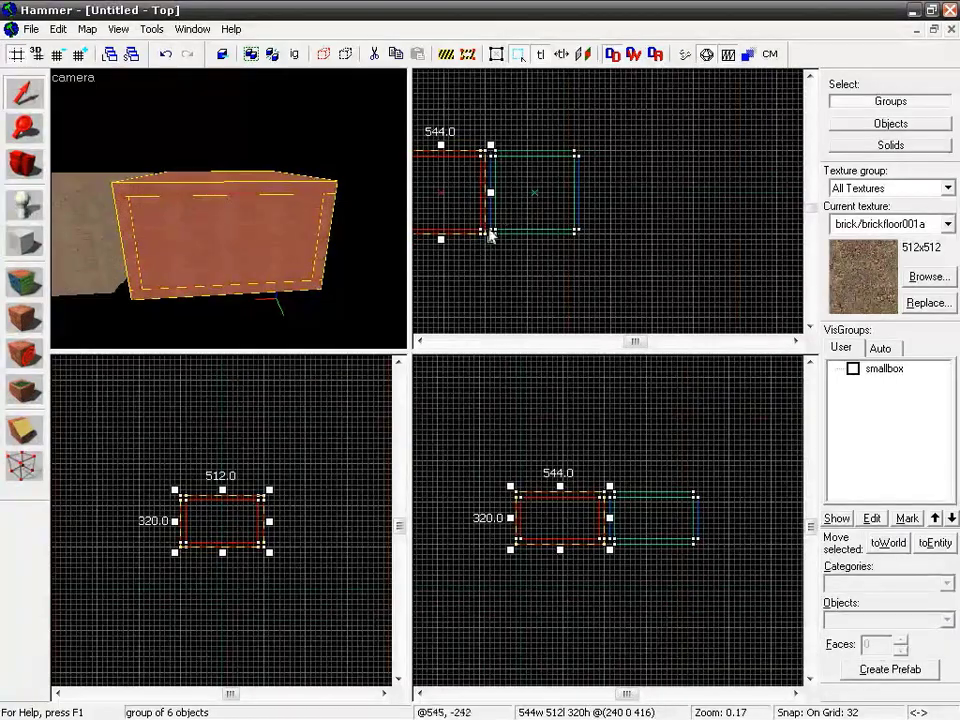
pyautogui.moveTo(491, 238); pyautogui.dragTo(617, 250)
pyautogui.scroll(2, 578, 243)
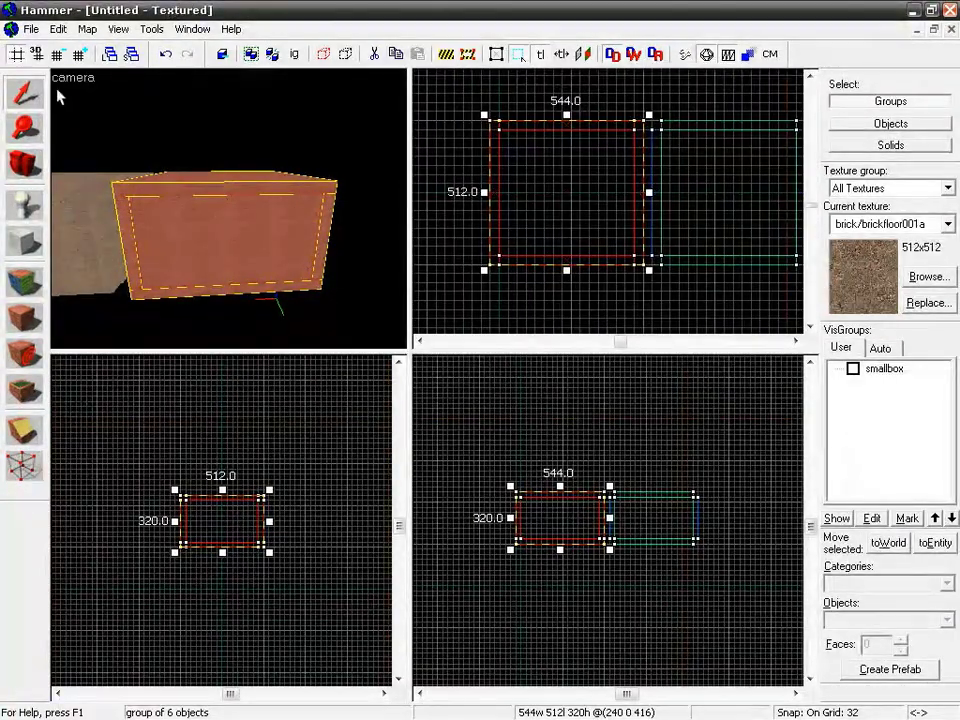
pyautogui.moveTo(484, 191); pyautogui.dragTo(588, 191)
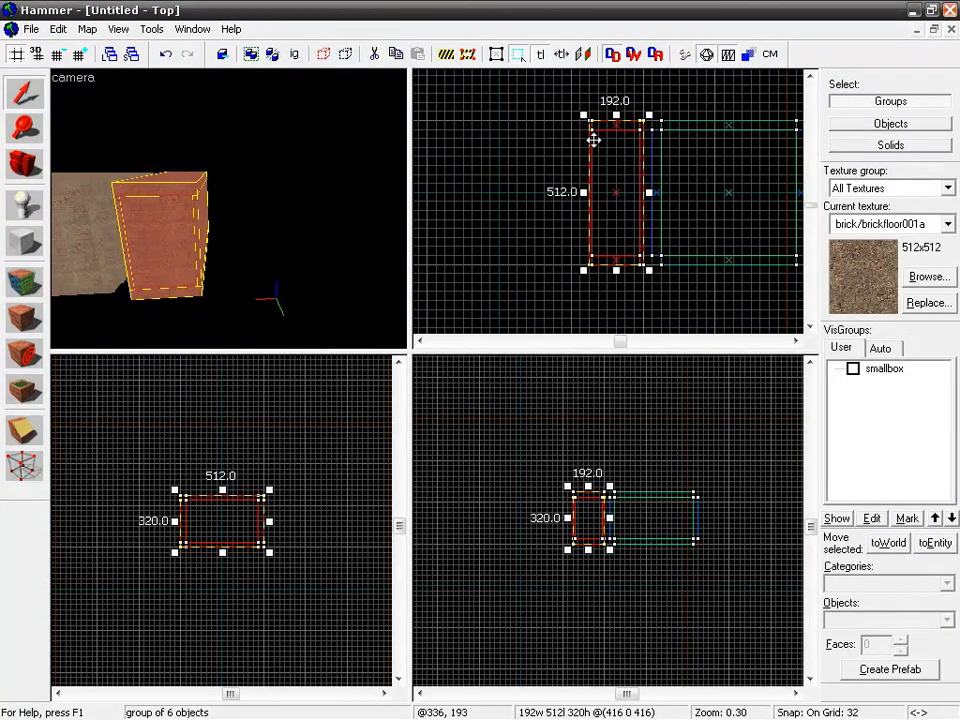
pyautogui.scroll(4, 590, 192)
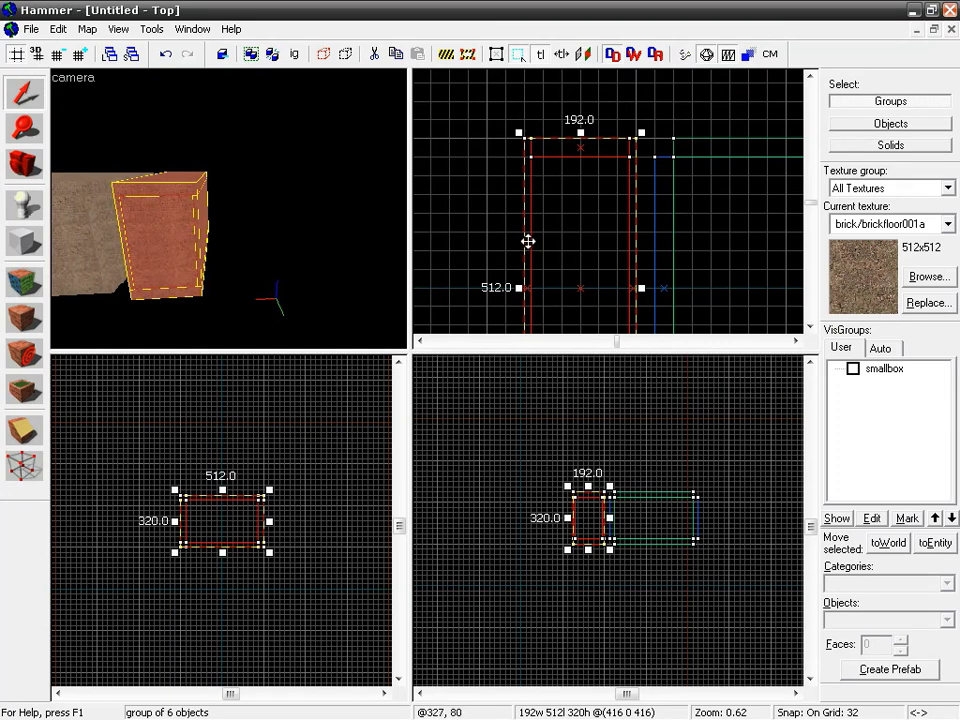
pyautogui.hotkey('ctrl', 'z')
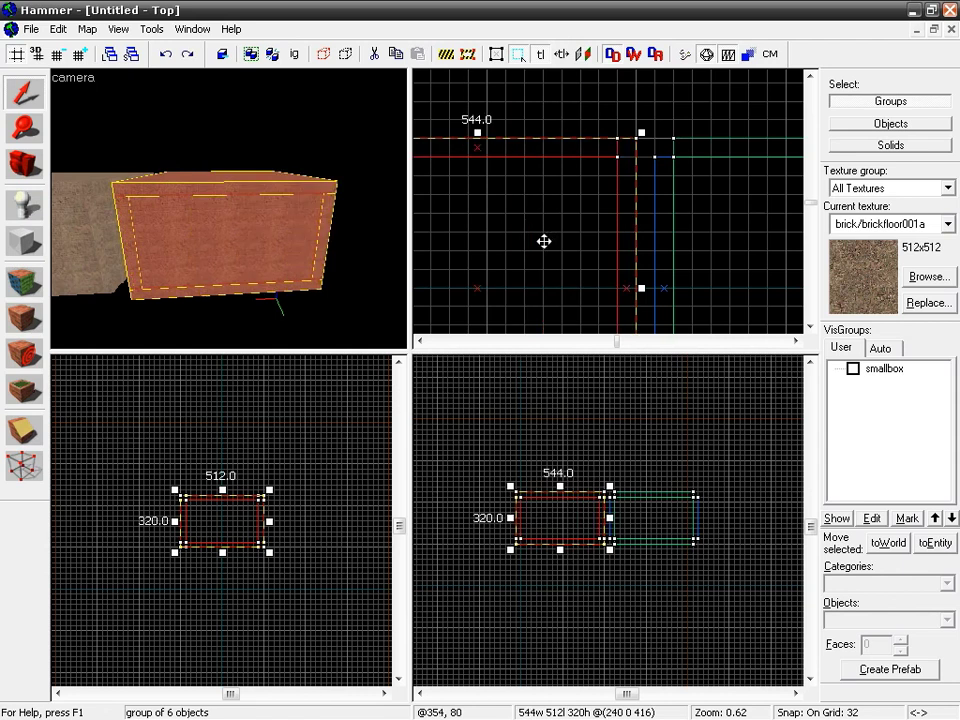
# Delete the hollowed room, keeping only the room built from separate brushes
pyautogui.scroll(-5, 531, 220)
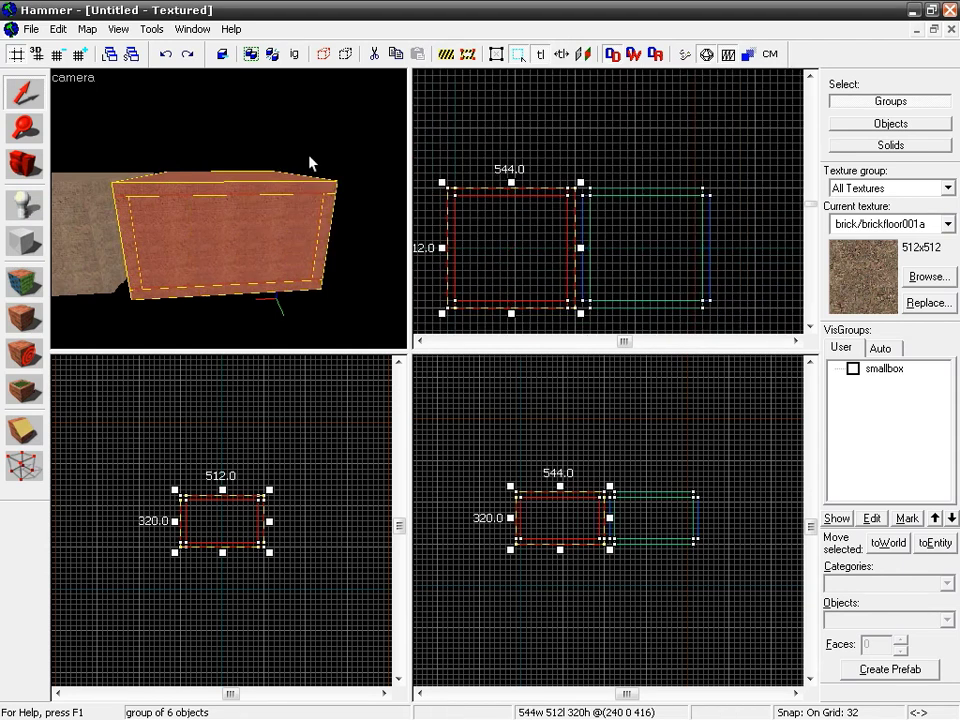
pyautogui.press('Delete')
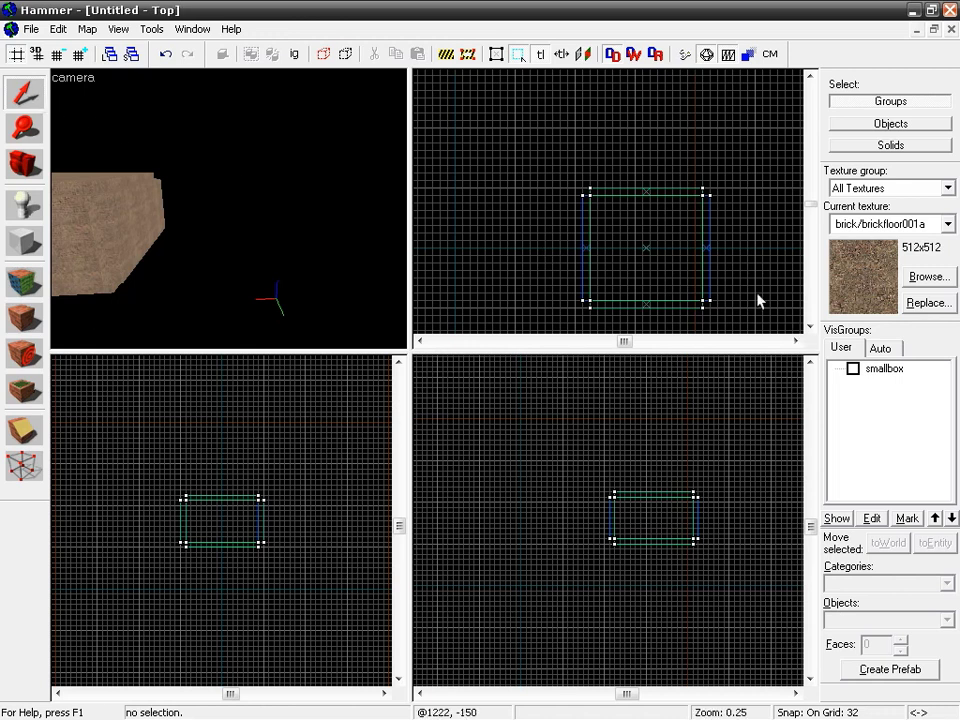
# Select the end wall that faced the hollowed room and frame the remaining room closely in the top view
pyautogui.click(590, 230)
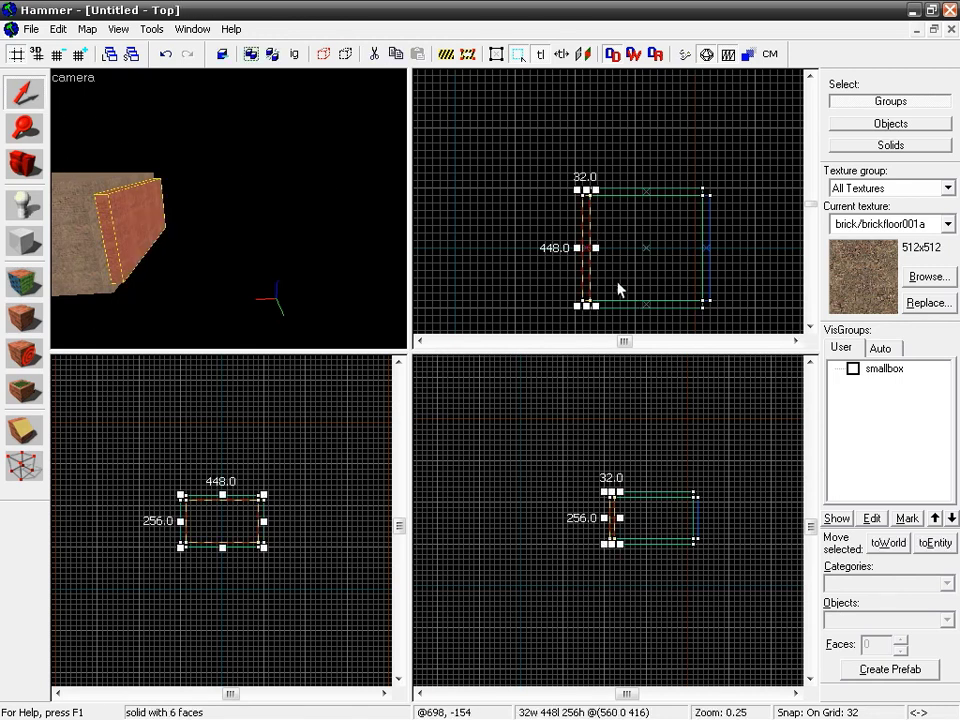
pyautogui.moveTo(641, 280); pyautogui.dragTo(581, 214)
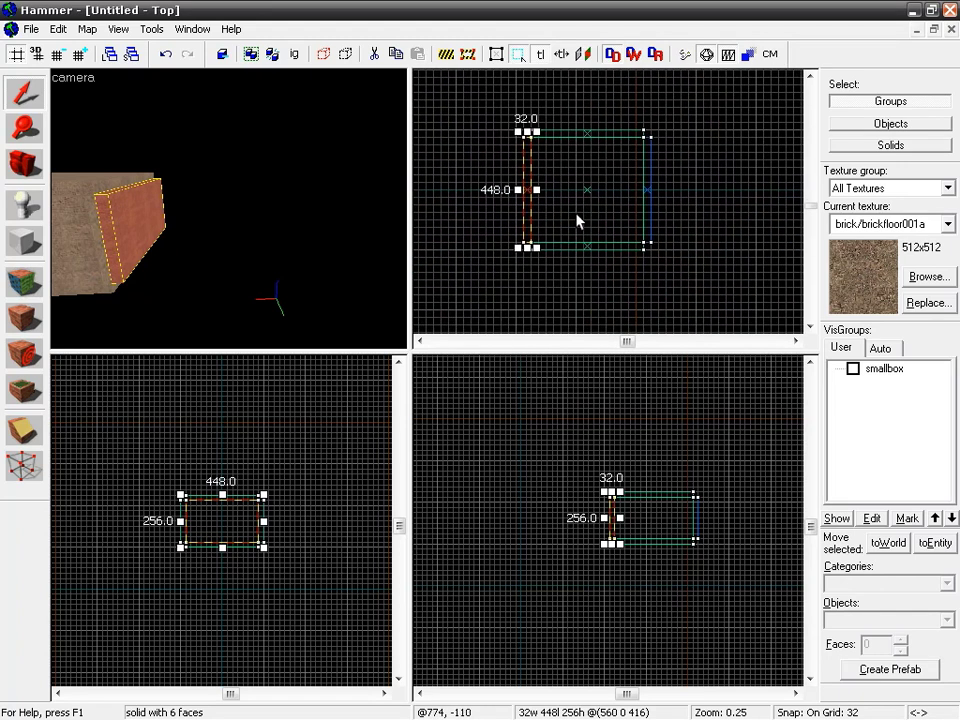
pyautogui.scroll(3, 592, 205)
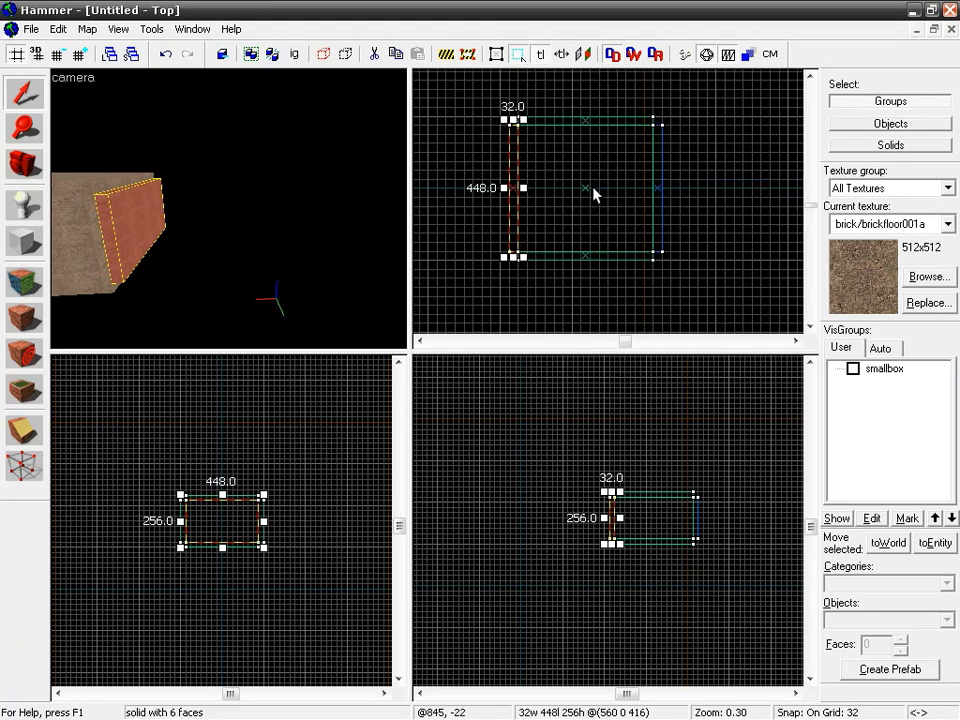
pyautogui.moveTo(593, 204); pyautogui.dragTo(619, 232)
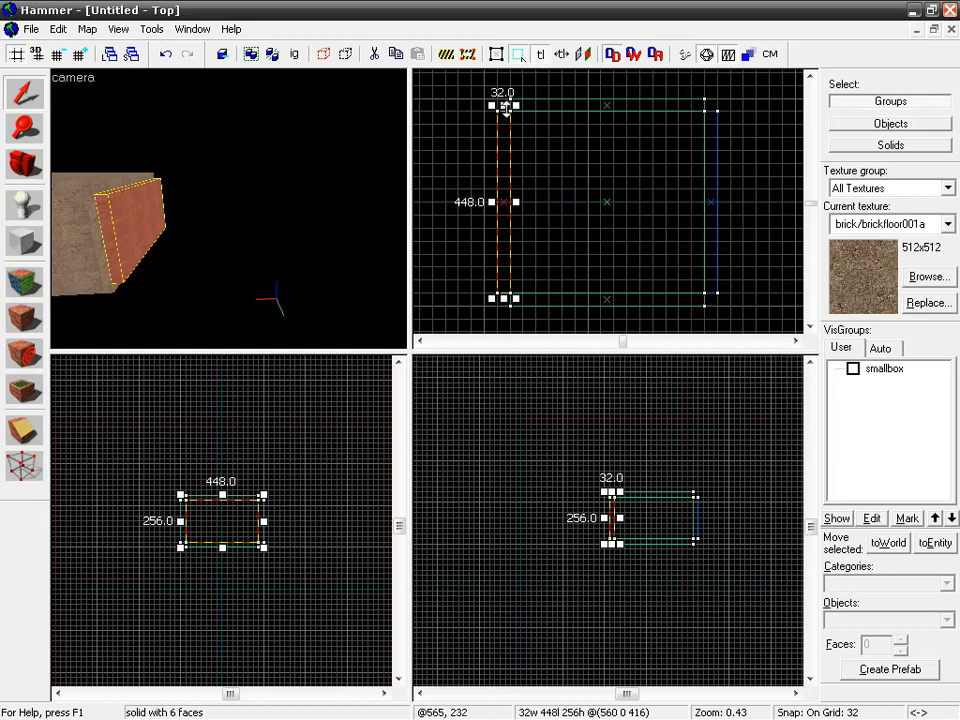